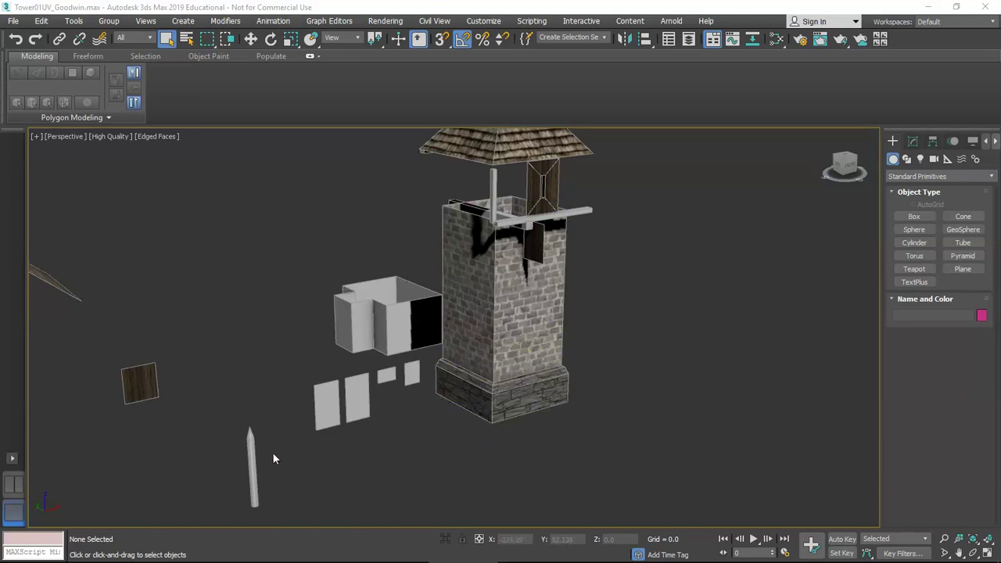
Step: Select the fence post, the four blank planes and the three beams at the tower's top together, and show their modifiers
click(251, 452)
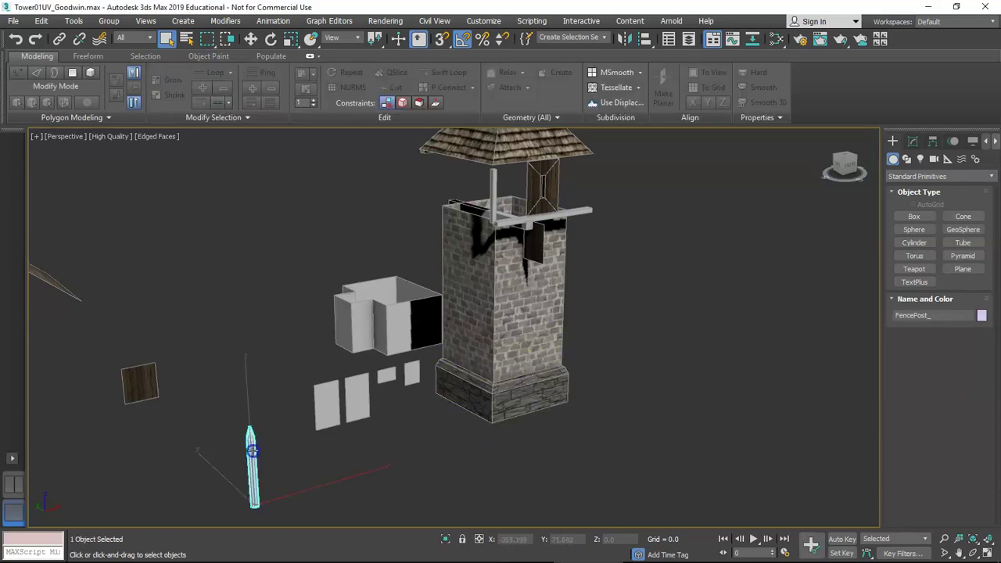
ctrl+click(331, 396)
ctrl+click(362, 389)
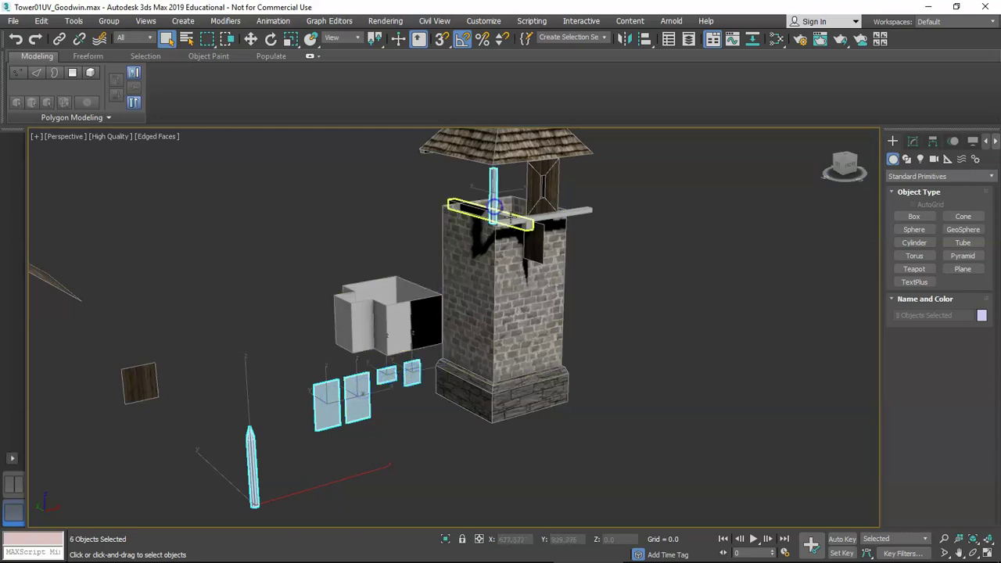
ctrl+click(514, 218)
ctrl+click(545, 216)
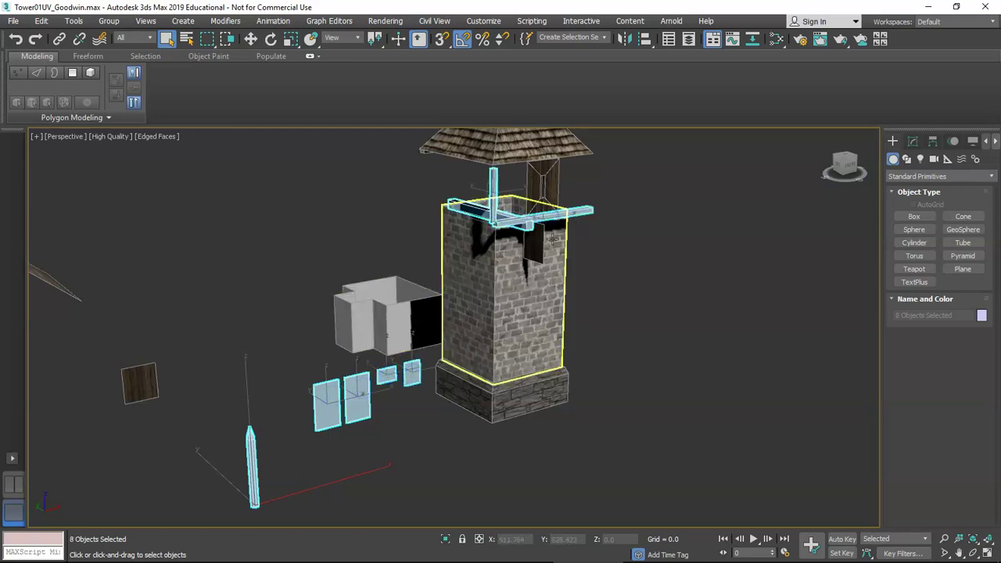
alt+middle_drag(551, 267, 523, 270)
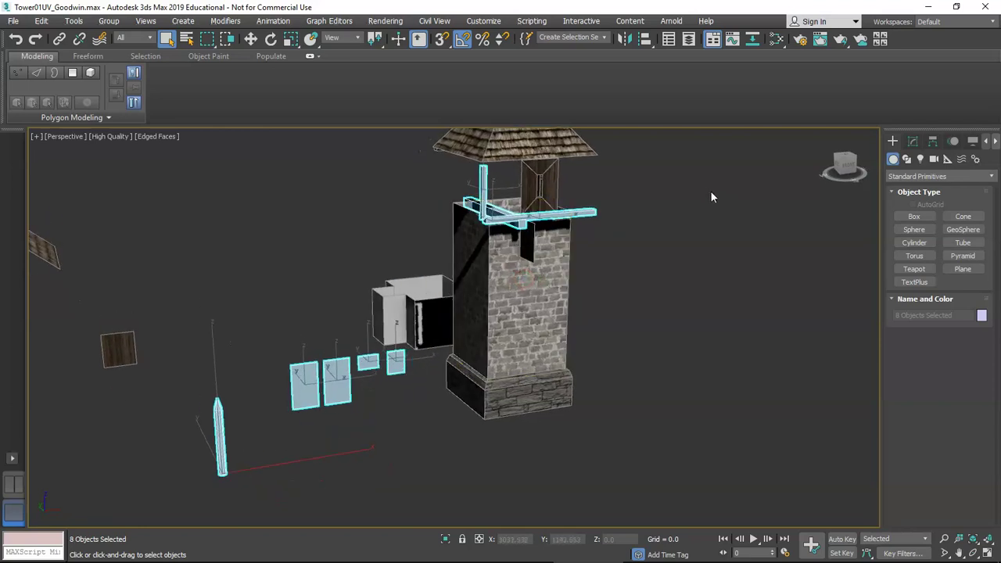
click(912, 142)
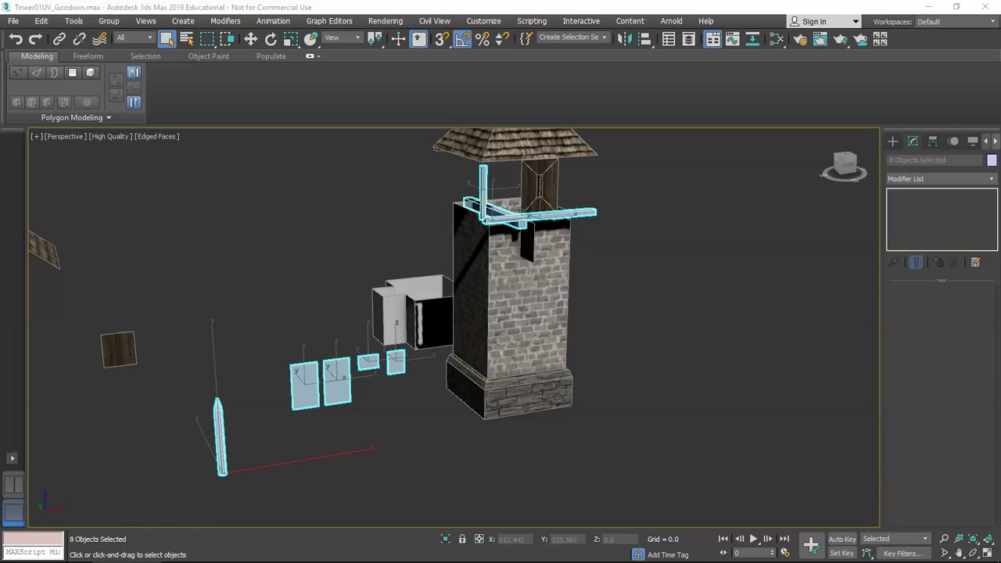
Step: Apply TowerTexture_DIFF.jpg from the Tower Textures folder to the blank plane nearest the fence post, and move the folder window out of the way
key(alt+Tab)
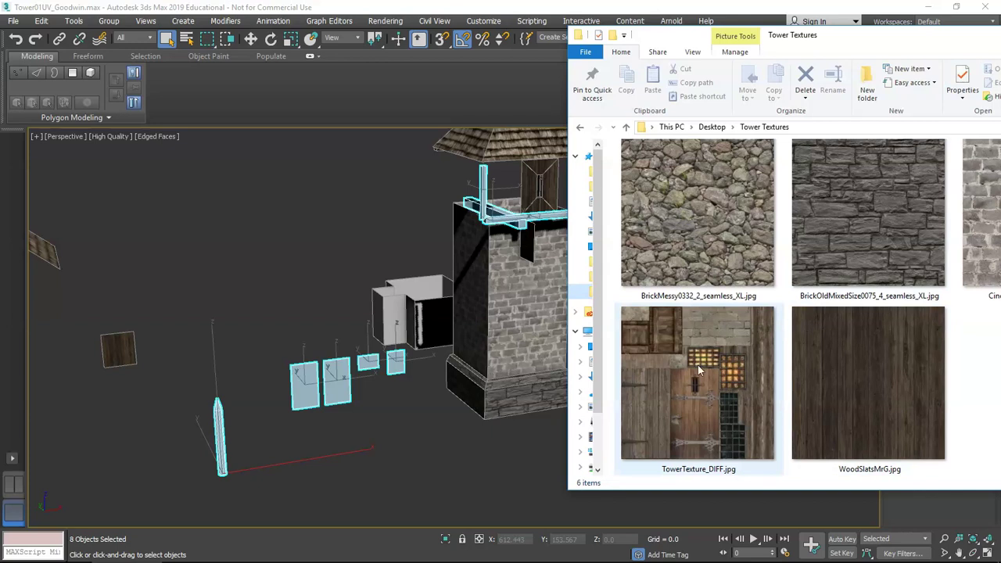
drag(707, 390, 304, 386)
drag(790, 45, 1000, 46)
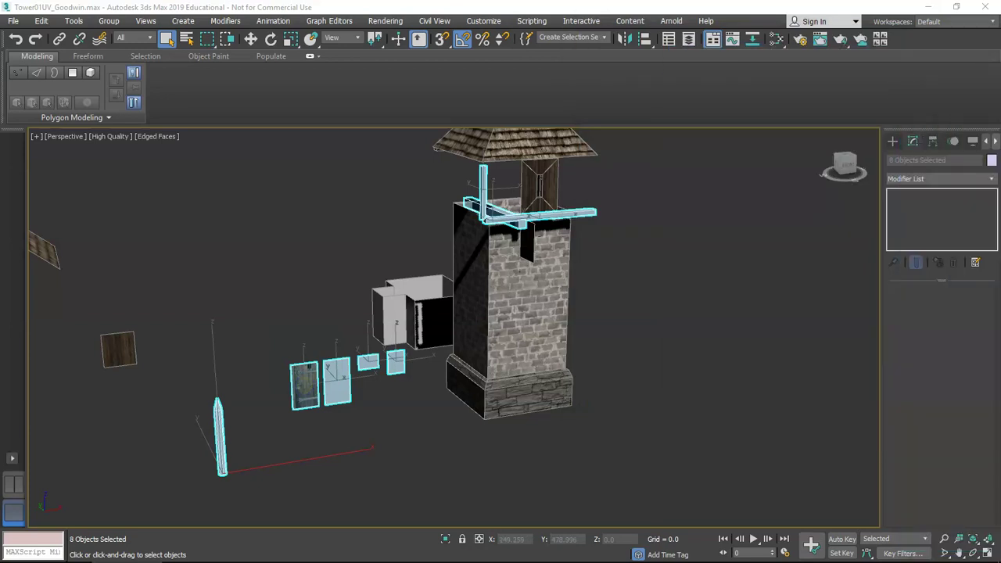
Step: Select only the fence post and add an Unwrap UVW modifier to it
scroll(209, 436, up, 3)
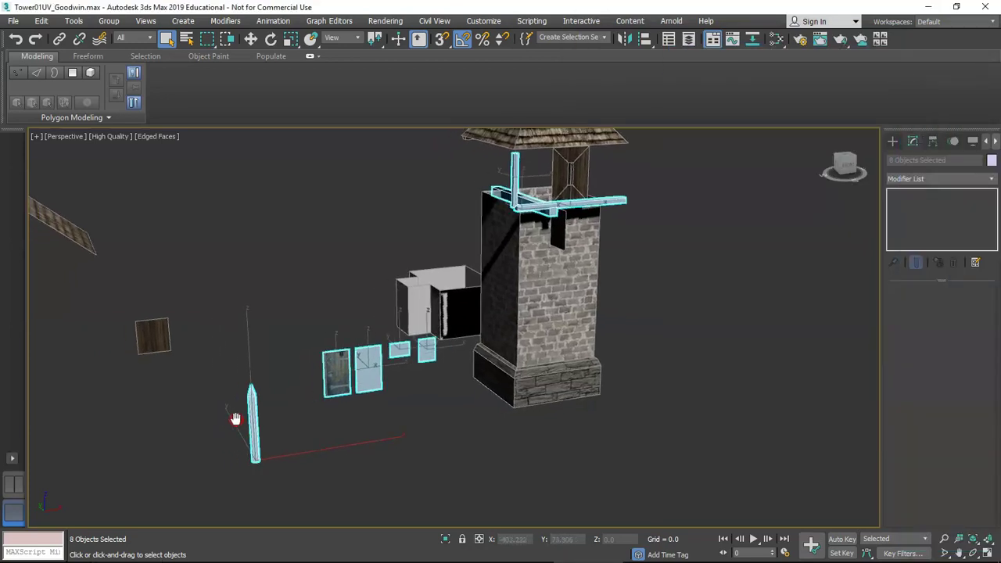
scroll(336, 393, up, 2)
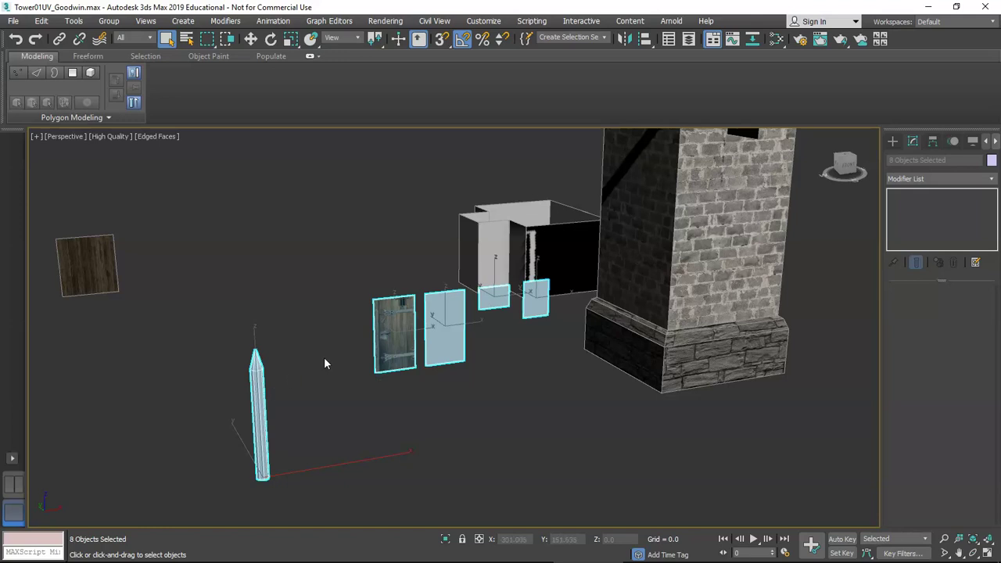
scroll(481, 285, down, 3)
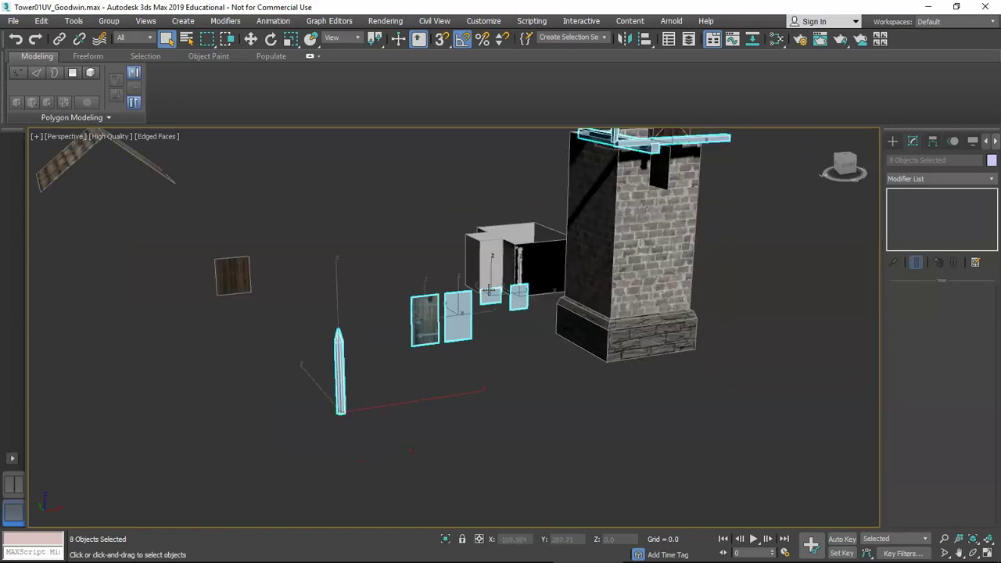
middle_drag(483, 291, 450, 320)
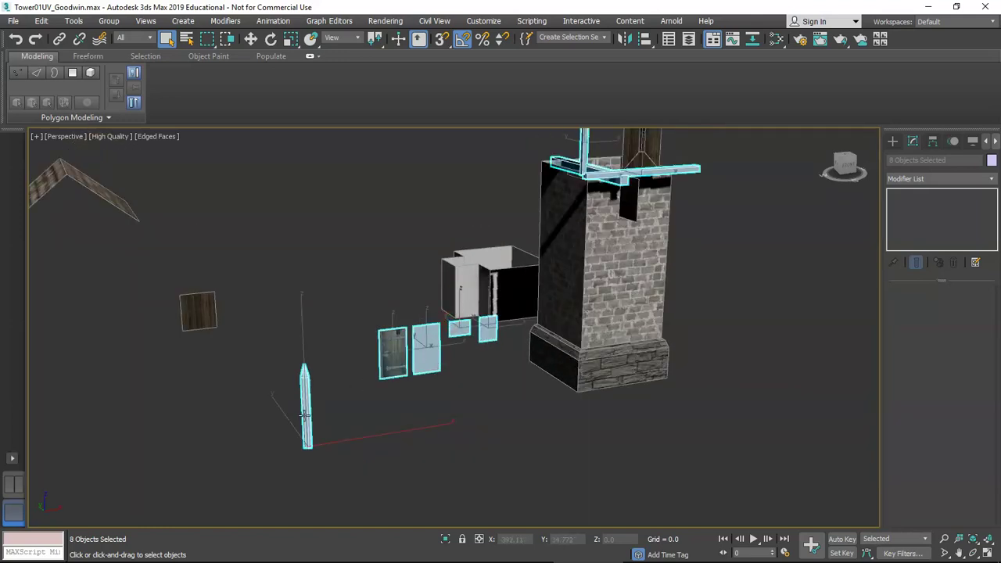
click(363, 398)
click(304, 399)
alt+middle_drag(304, 399, 345, 383)
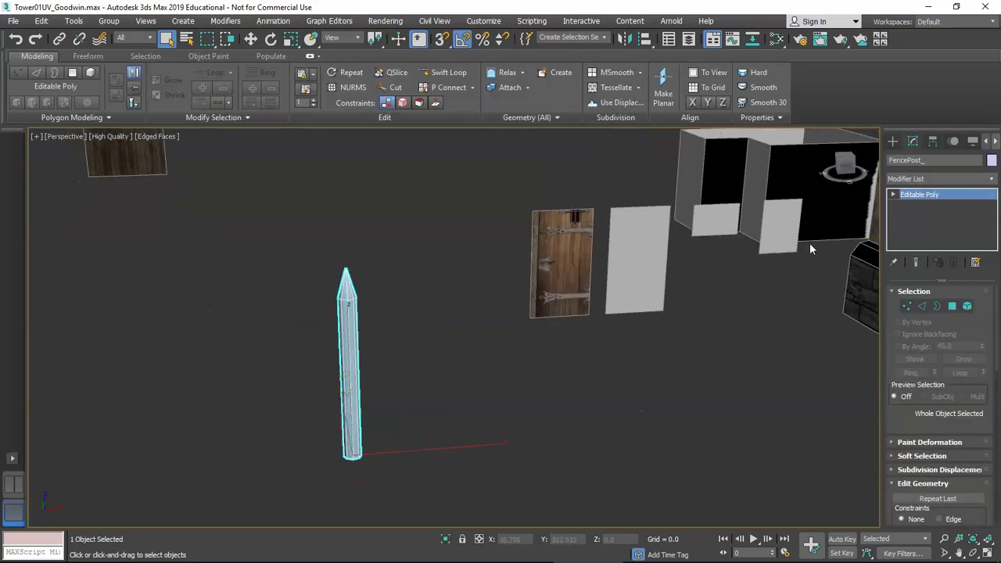
click(939, 179)
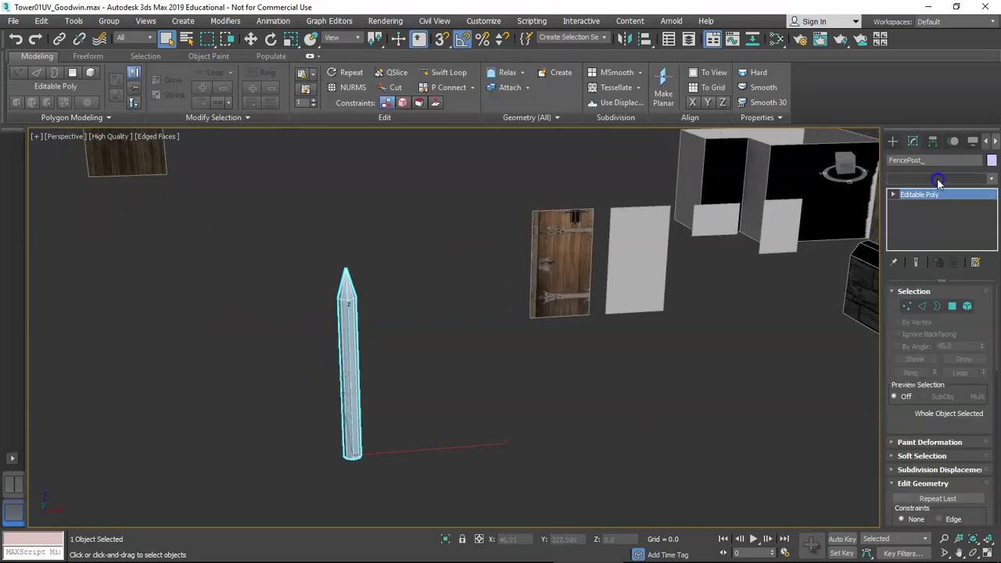
key(u)
key(Return)
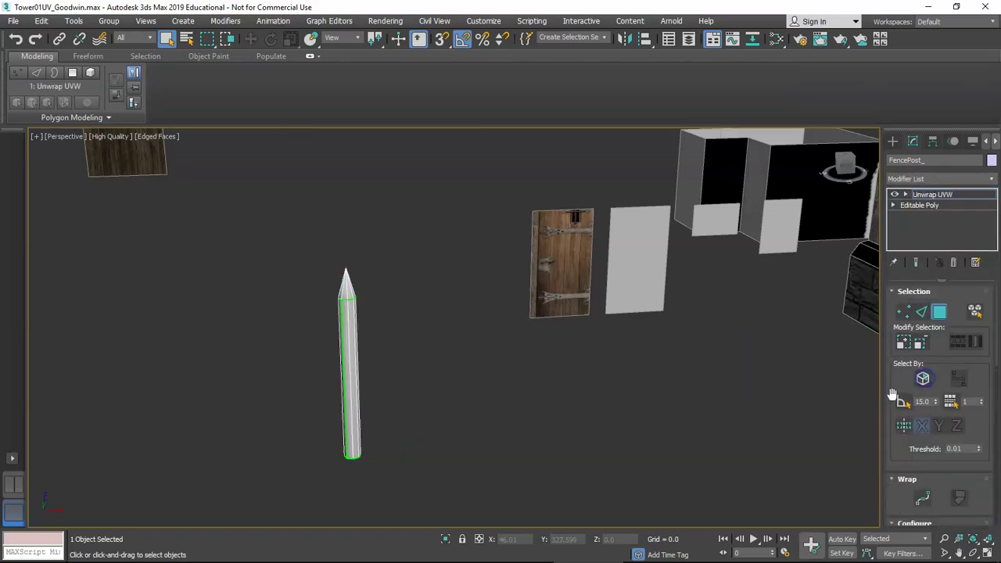
Step: Open the UV editor for the fence post, check the available background textures, and close the editor
scroll(900, 399, down, 10)
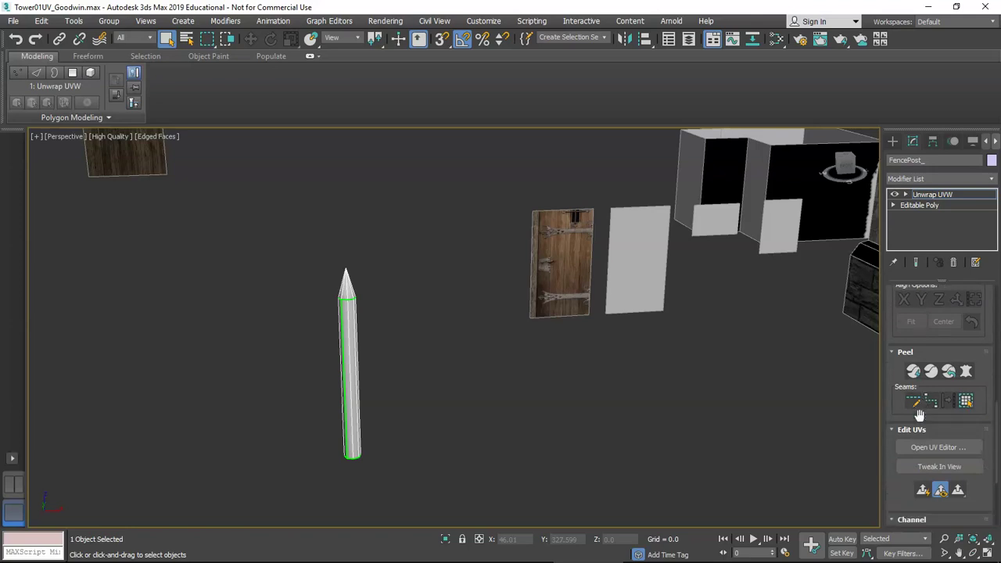
scroll(919, 415, down, 1)
click(920, 429)
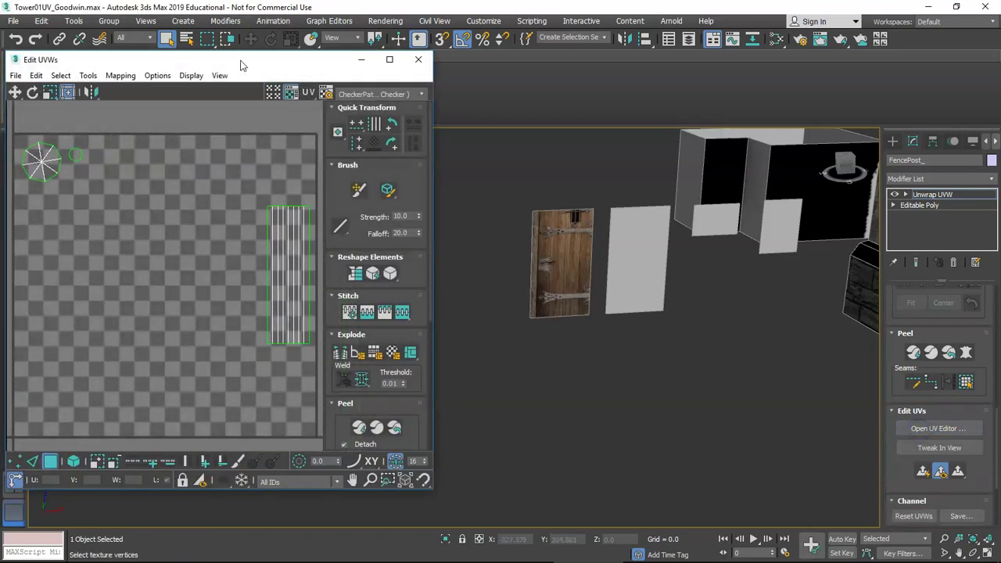
drag(241, 65, 653, 72)
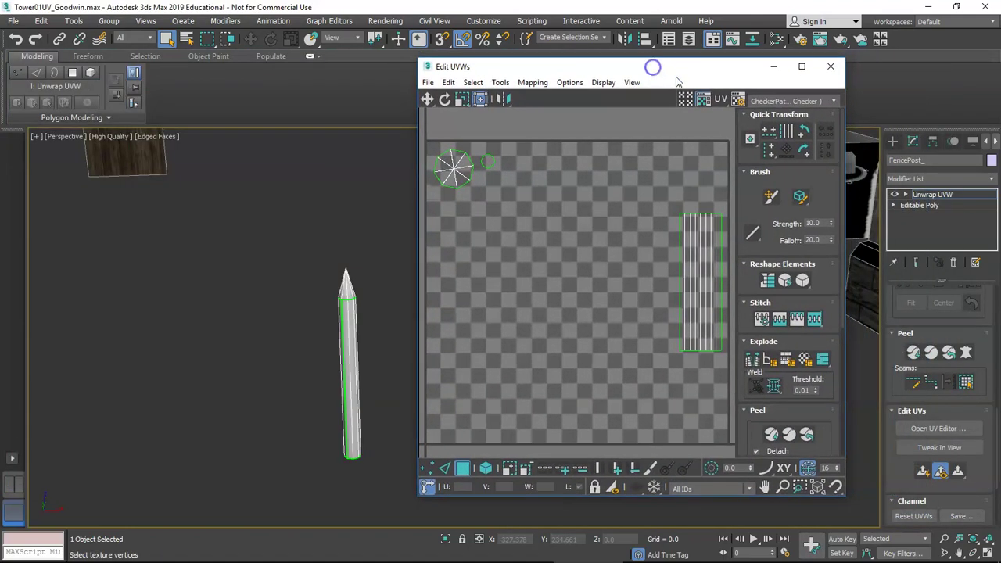
click(775, 101)
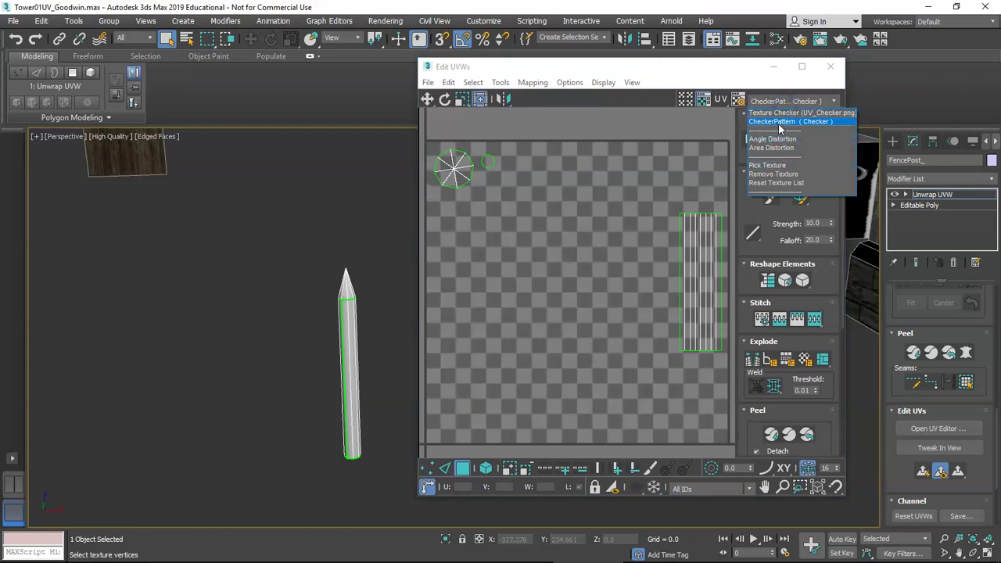
click(731, 73)
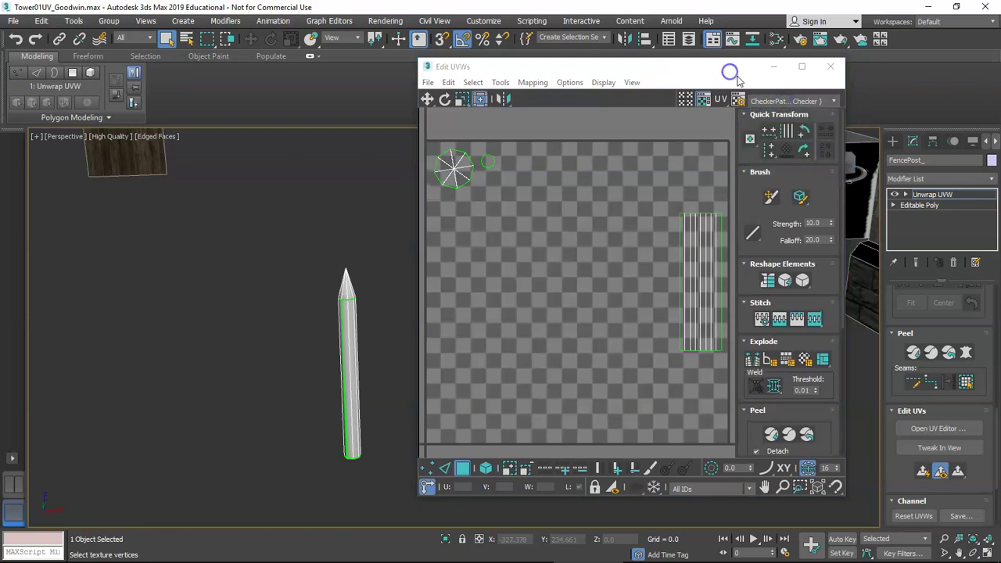
click(831, 69)
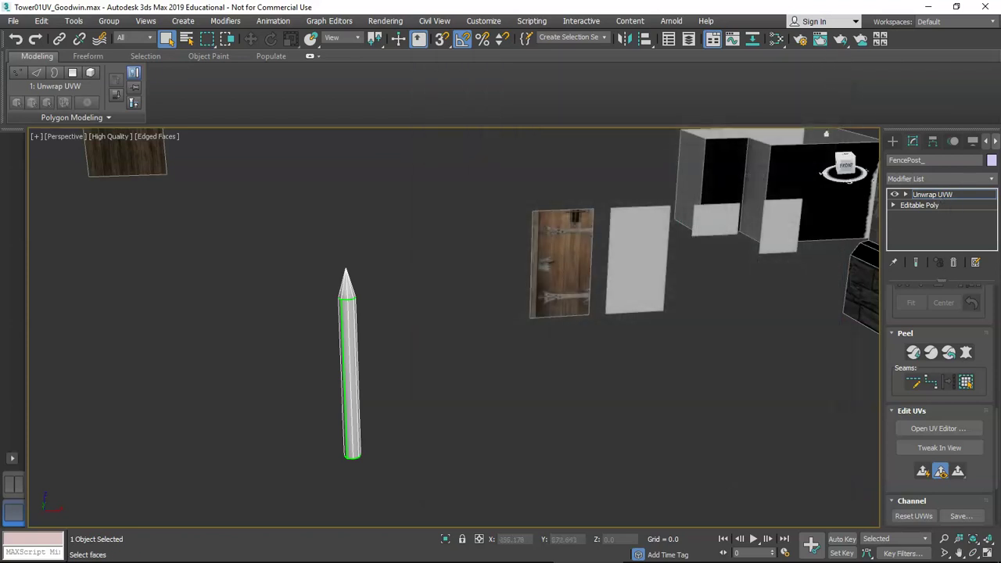
Step: Try applying the tower texture image directly to the fence post, and undo it
drag(782, 402, 351, 365)
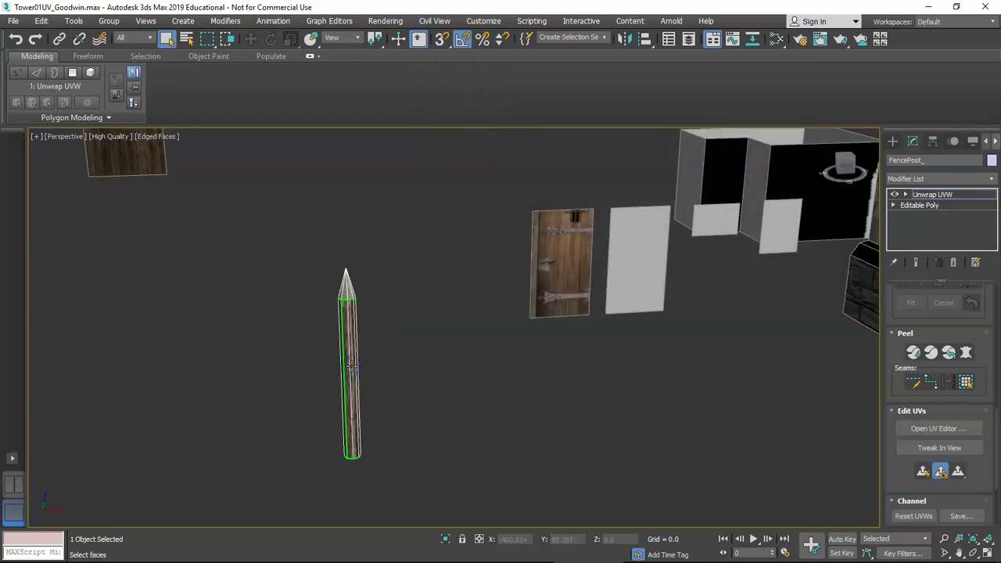
middle_drag(586, 291, 506, 316)
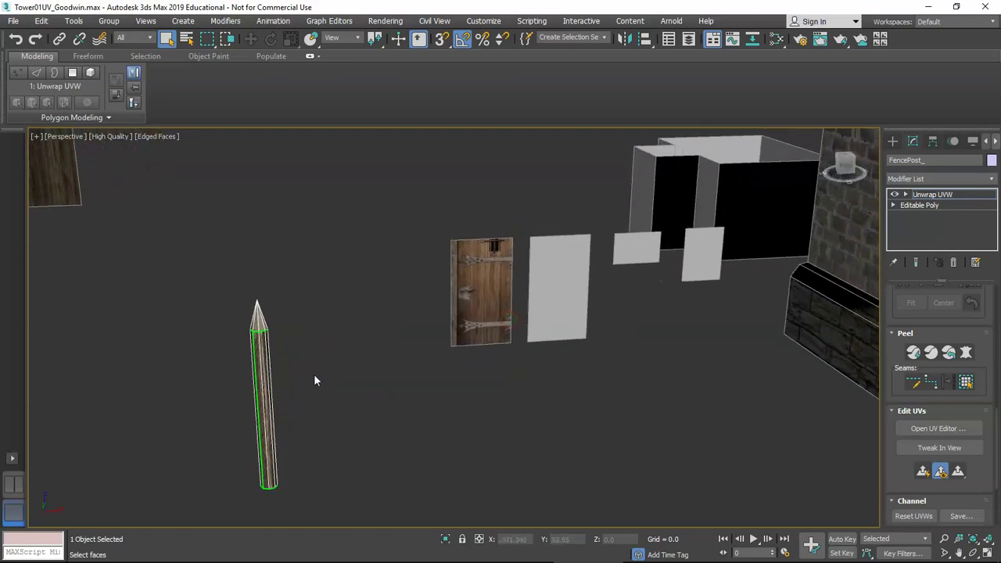
key(ctrl+z)
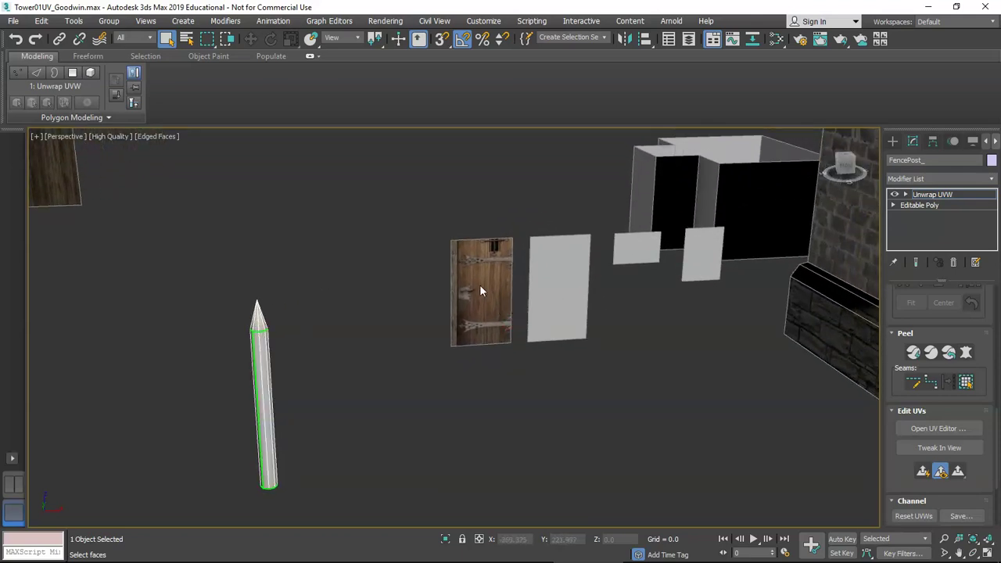
Step: Open the Slate Material Editor and sample the textured door plane's material into its view
click(482, 299)
key(z)
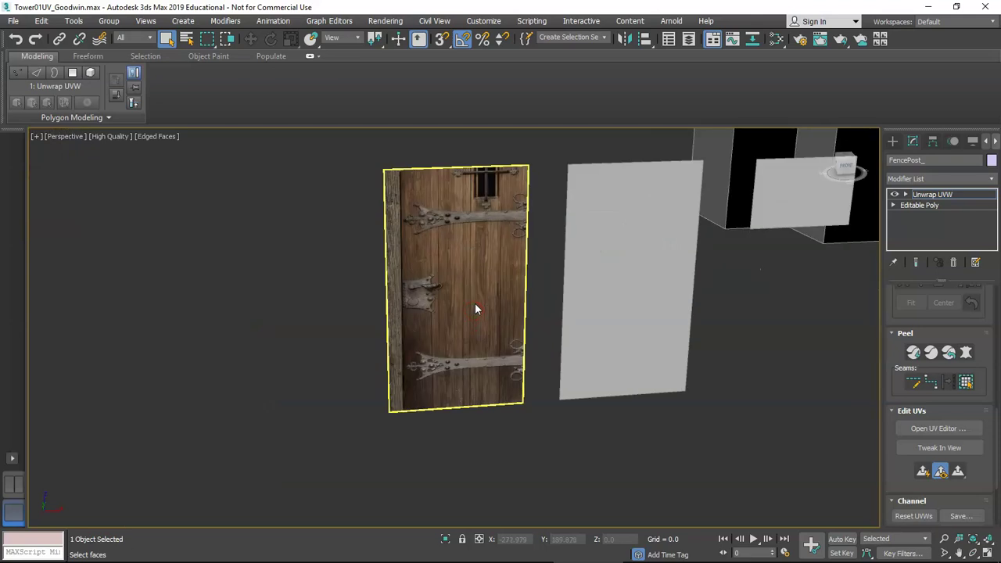
key(m)
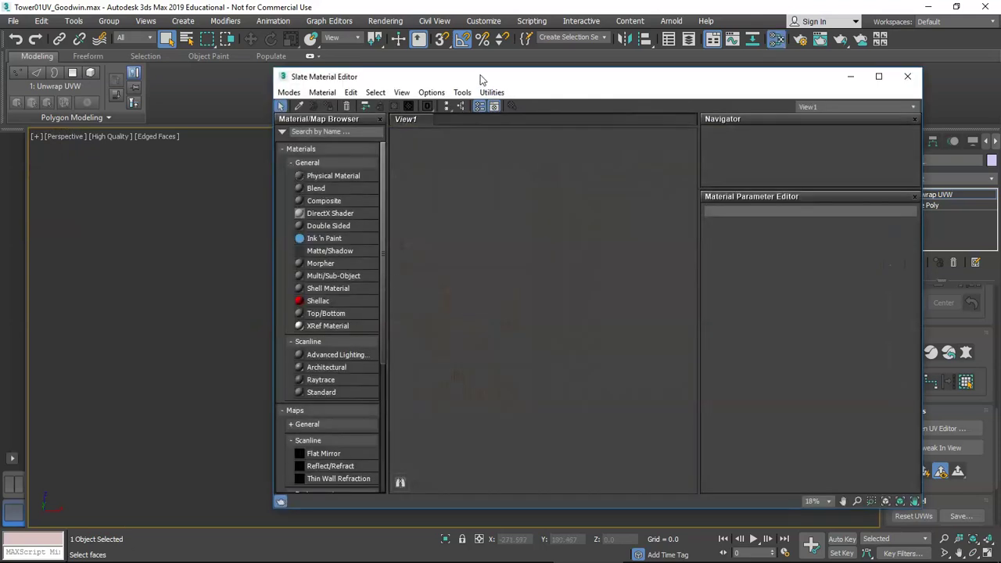
drag(481, 80, 446, 341)
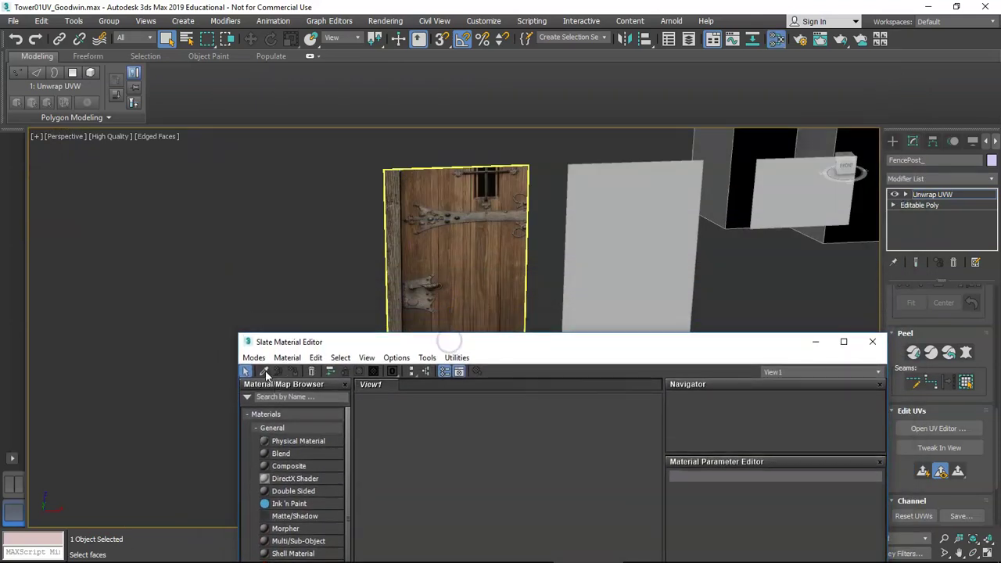
click(266, 373)
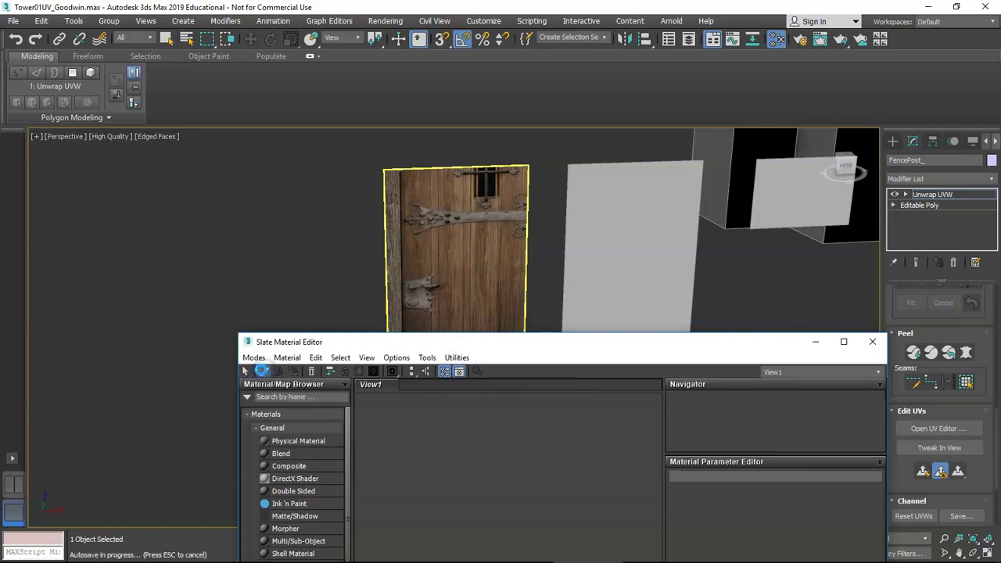
click(465, 298)
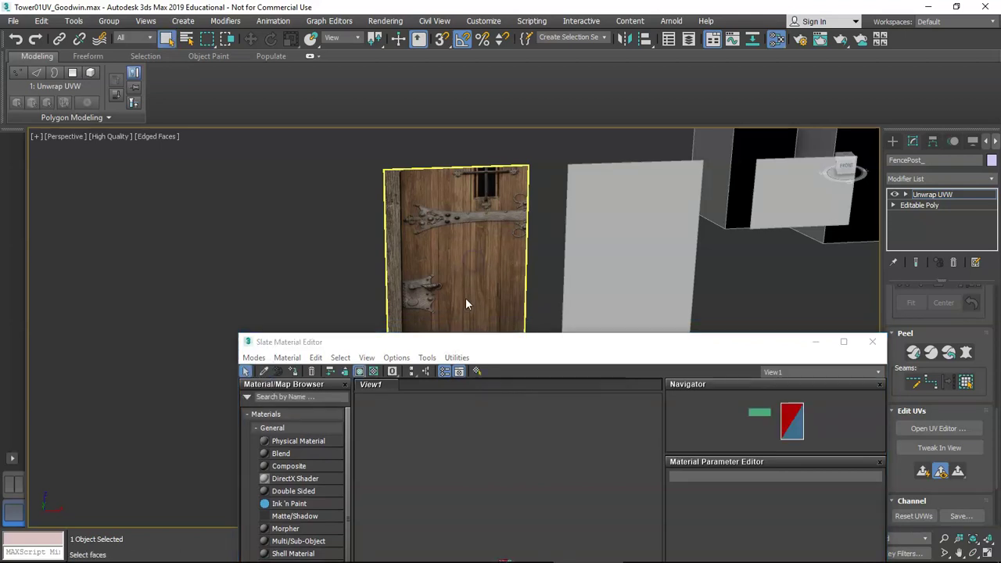
Step: Enlarge the preview of the bitmap node feeding the door material's diffuse color
scroll(479, 426, up, 5)
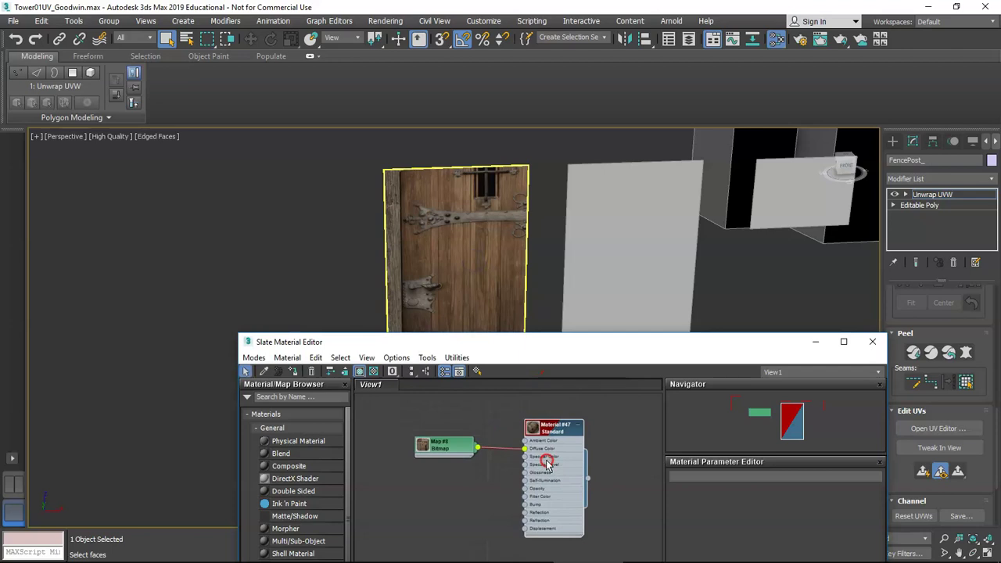
click(424, 445)
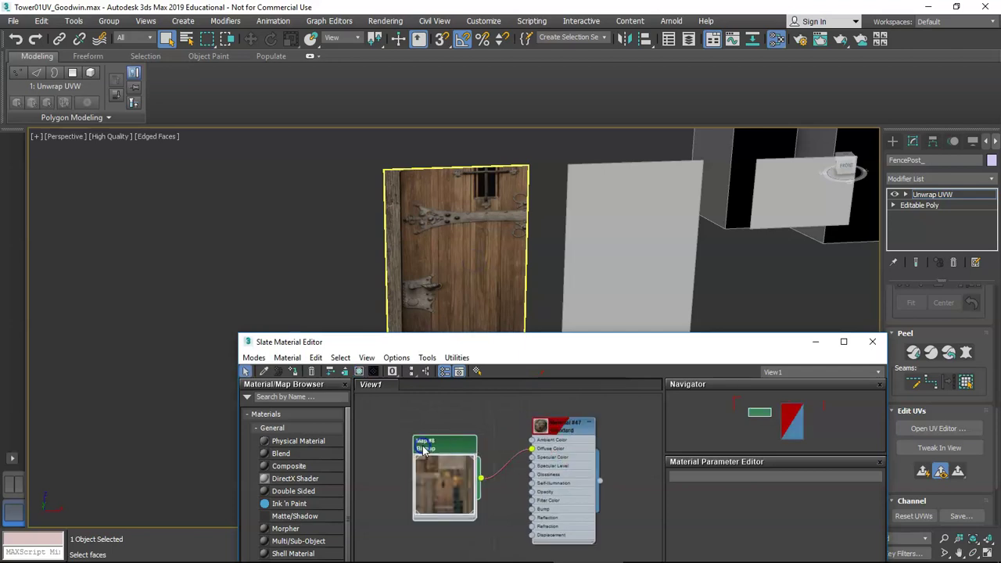
scroll(456, 442, up, 1)
Step: Remove the Unwrap UVW modifier from the fence post
scroll(559, 297, down, 10)
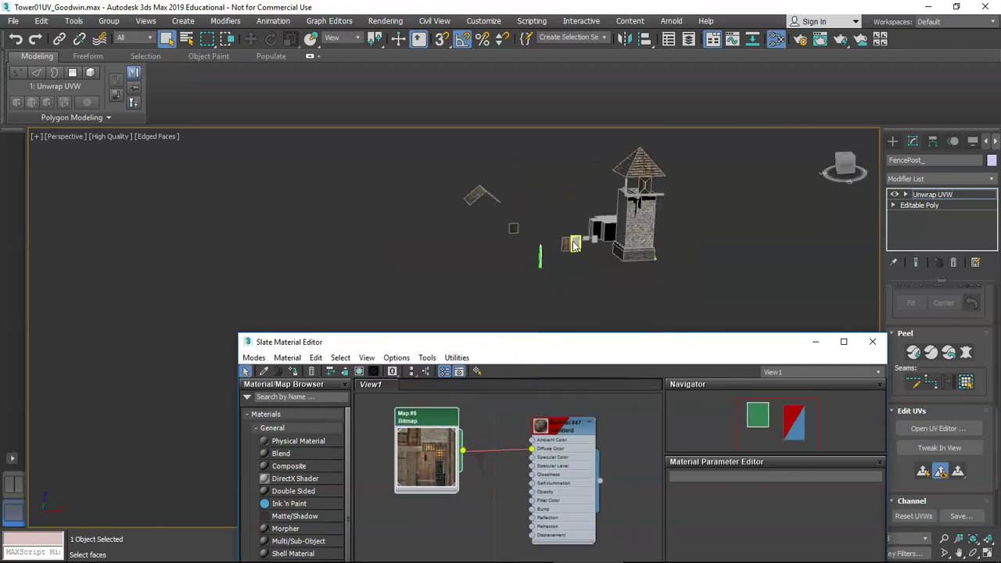
scroll(559, 241, up, 3)
scroll(849, 221, up, 3)
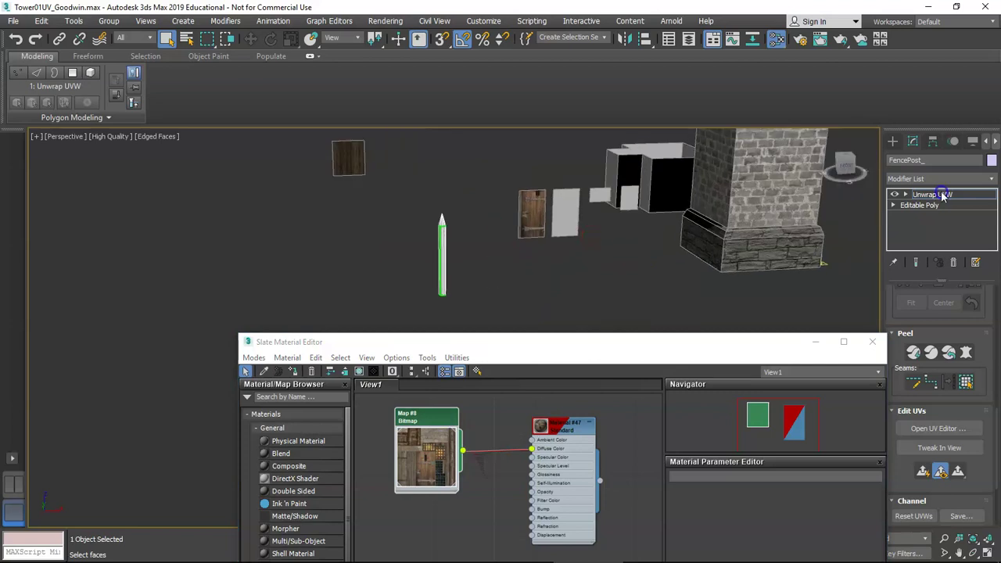
click(953, 262)
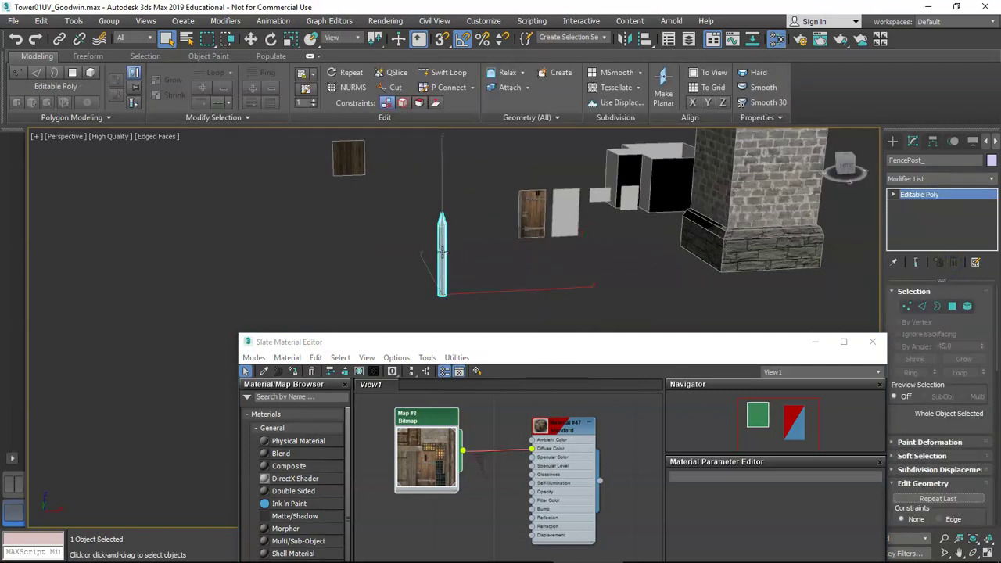
Step: Add the three remaining blank planes and the three beams at the tower's top to the fence post selection
middle_drag(442, 252, 414, 260)
ctrl+click(540, 221)
ctrl+click(602, 202)
middle_drag(640, 197, 576, 275)
ctrl+click(653, 173)
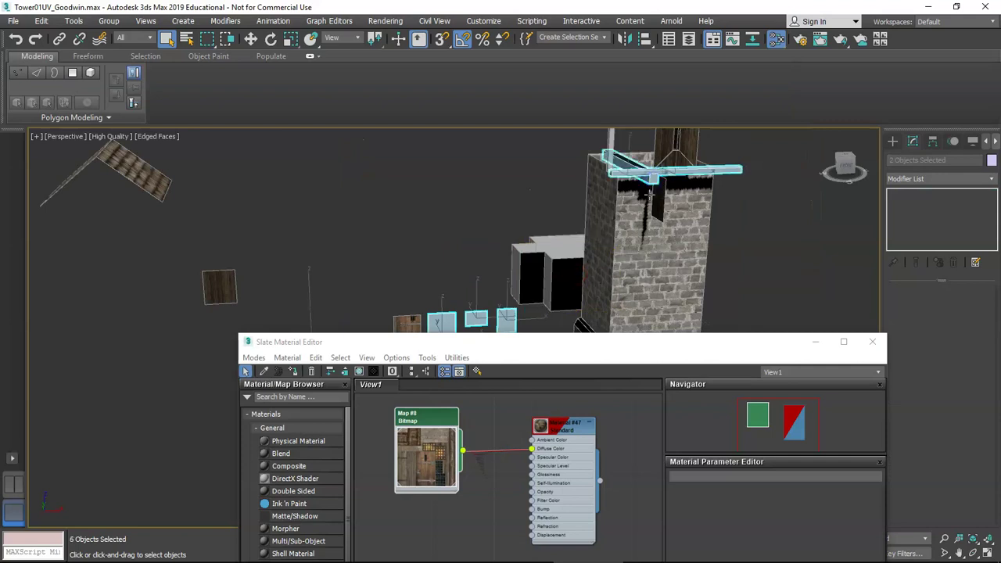
middle_drag(648, 195, 645, 239)
ctrl+click(609, 185)
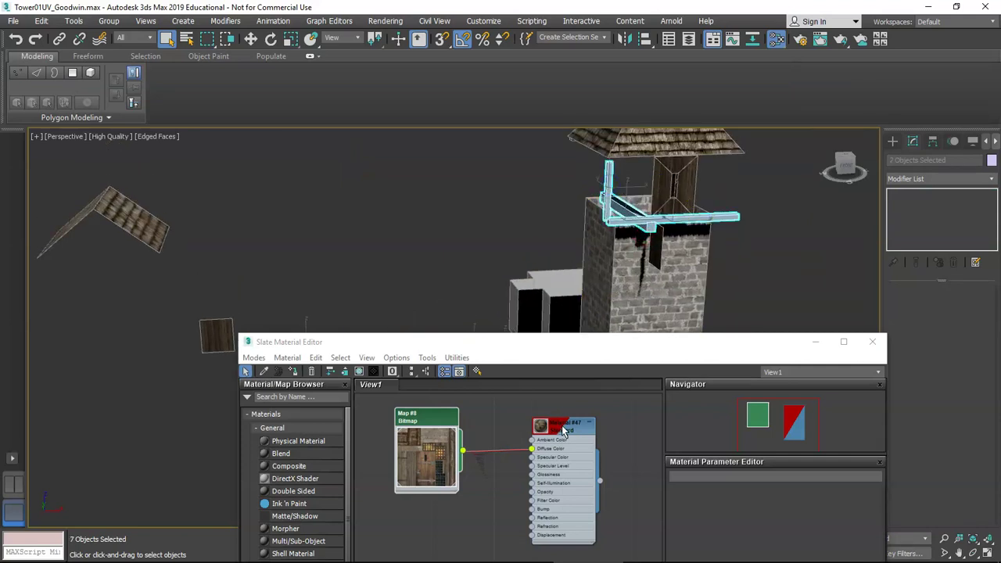
Step: Assign the textured door's material to the selected planes, fence post and beams, and close the Slate Material Editor
mouse_move(569, 424)
mouse_down()
mouse_move(590, 424)
mouse_move(584, 412)
mouse_move(566, 422)
mouse_up()
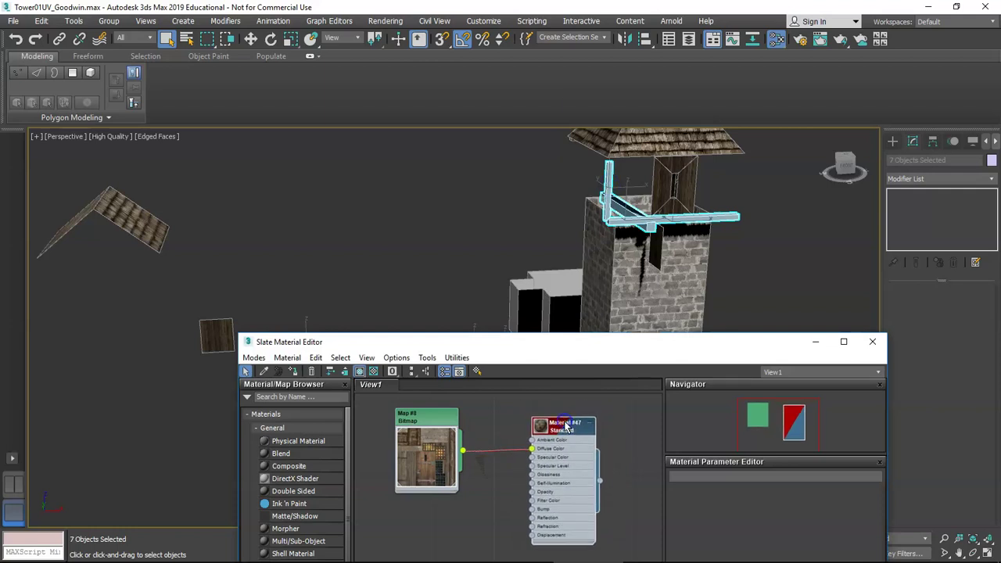
right_click(565, 421)
right_click(568, 430)
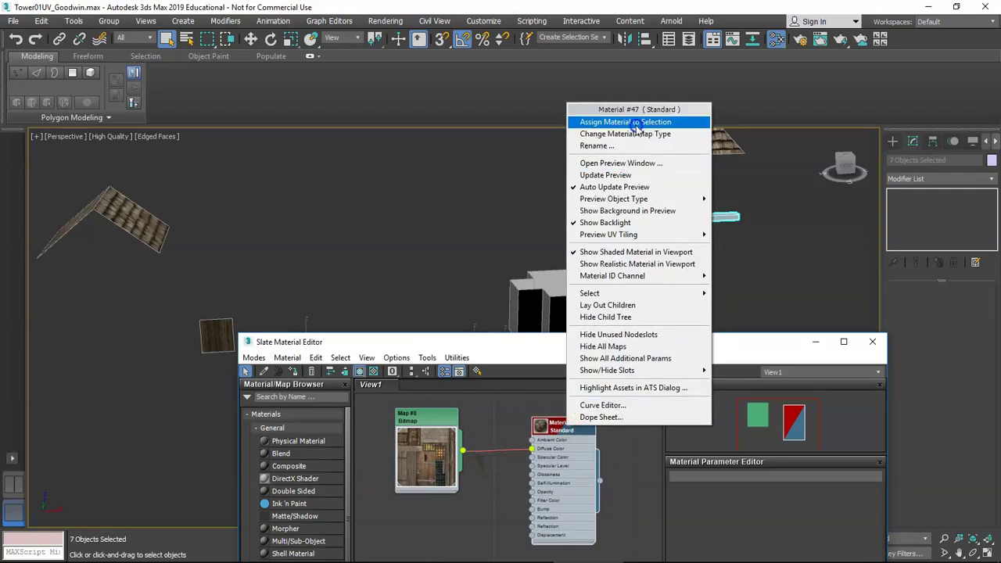
click(637, 127)
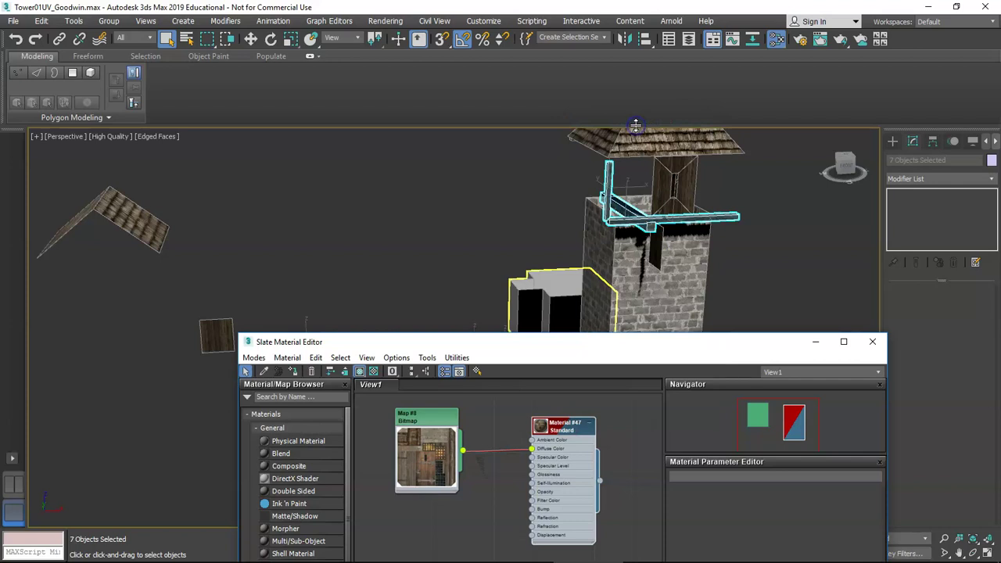
right_click(571, 430)
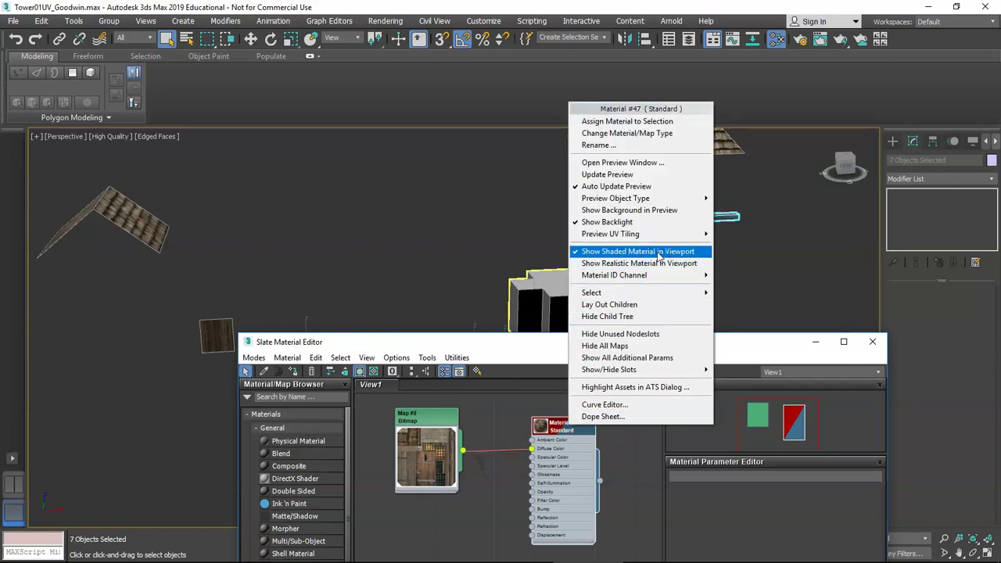
click(592, 266)
click(872, 343)
Step: Select only the fence post and add an Unwrap UVW modifier to it
middle_drag(466, 354, 506, 358)
scroll(506, 358, up, 5)
scroll(433, 349, down, 10)
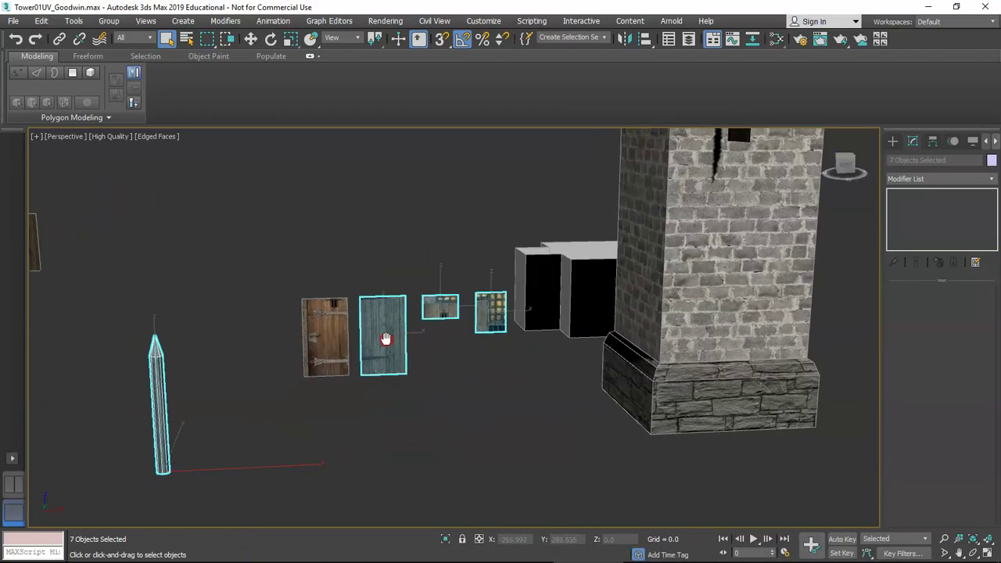
middle_drag(415, 346, 407, 365)
scroll(384, 380, up, 5)
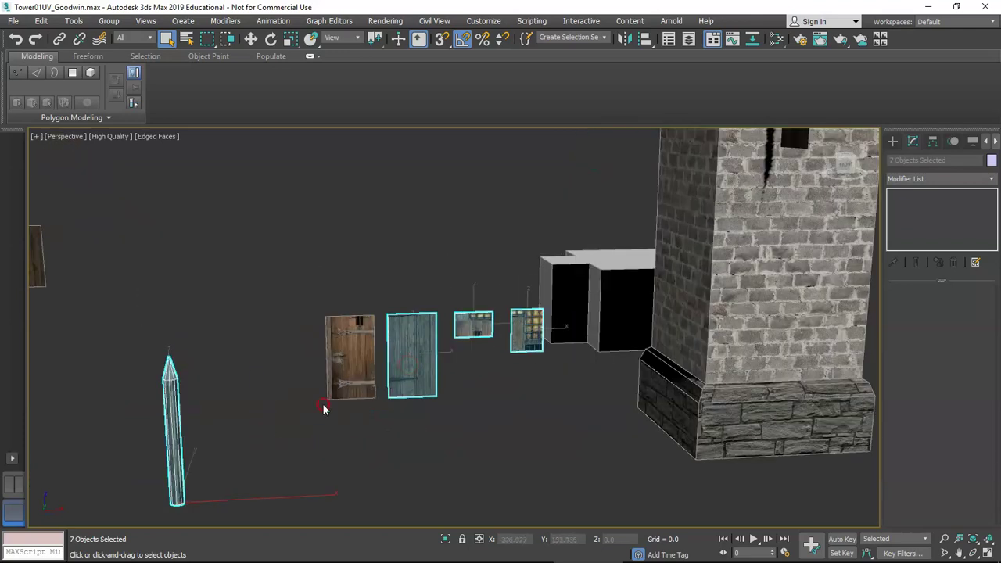
middle_drag(324, 410, 441, 354)
mouse_move(337, 378)
middle_down()
mouse_move(401, 357)
mouse_move(427, 330)
mouse_move(367, 331)
middle_up()
scroll(383, 357, up, 3)
click(413, 353)
click(360, 344)
scroll(398, 290, up, 5)
scroll(376, 296, down, 5)
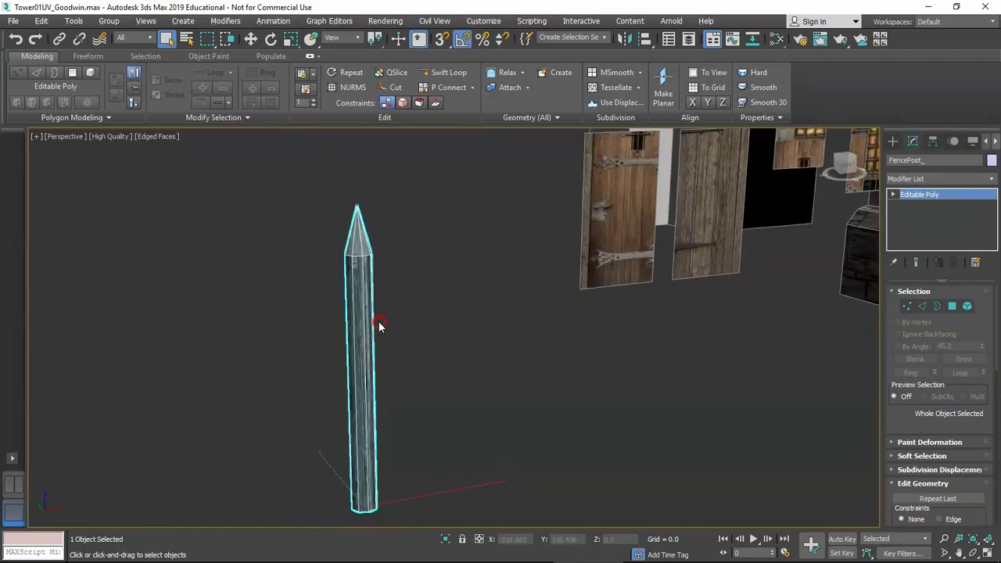
click(928, 179)
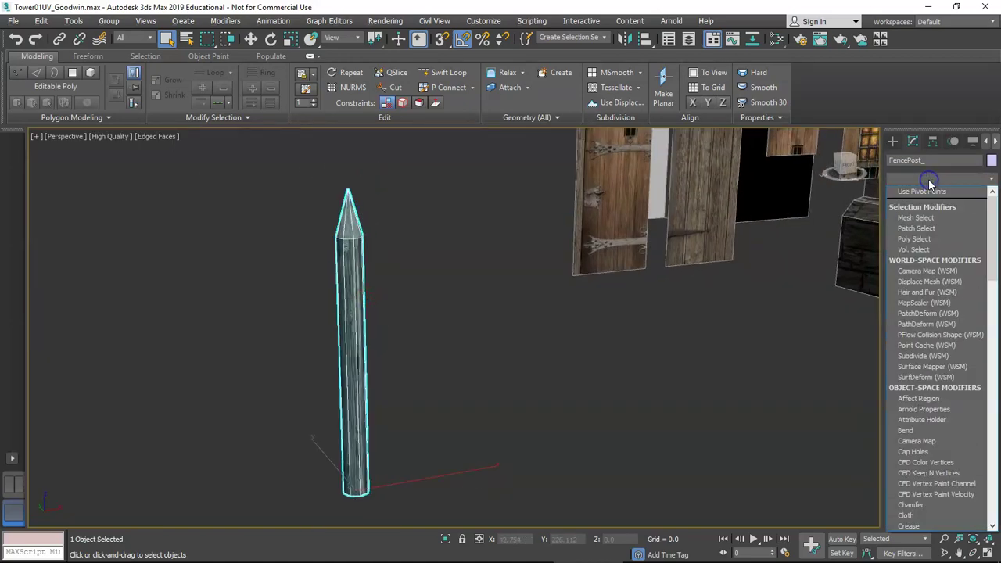
key(u)
key(Return)
Step: Open the UV editor beside the fence post, show the Map #8 texture as background and enable element selection
click(939, 428)
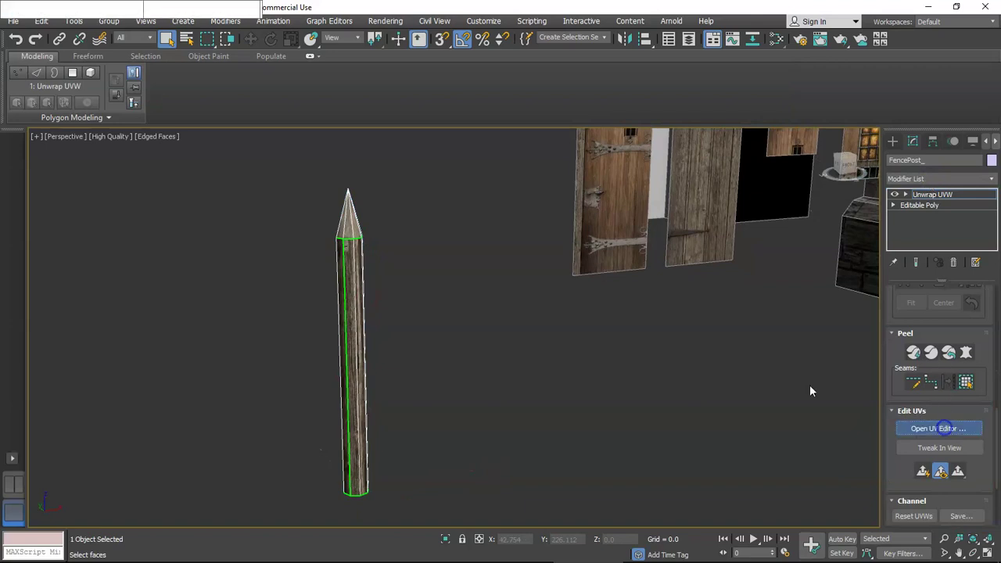
click(376, 94)
click(368, 117)
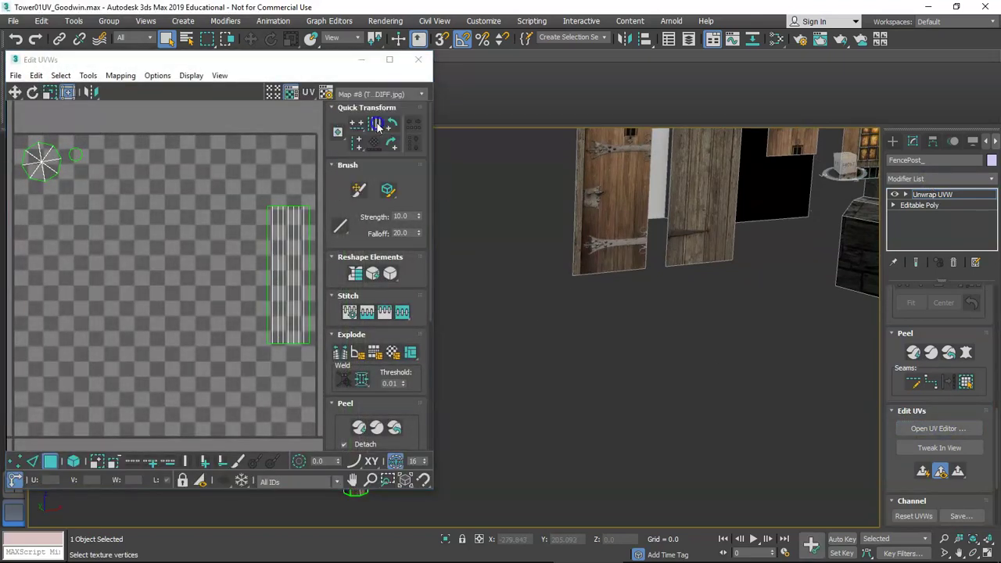
click(72, 465)
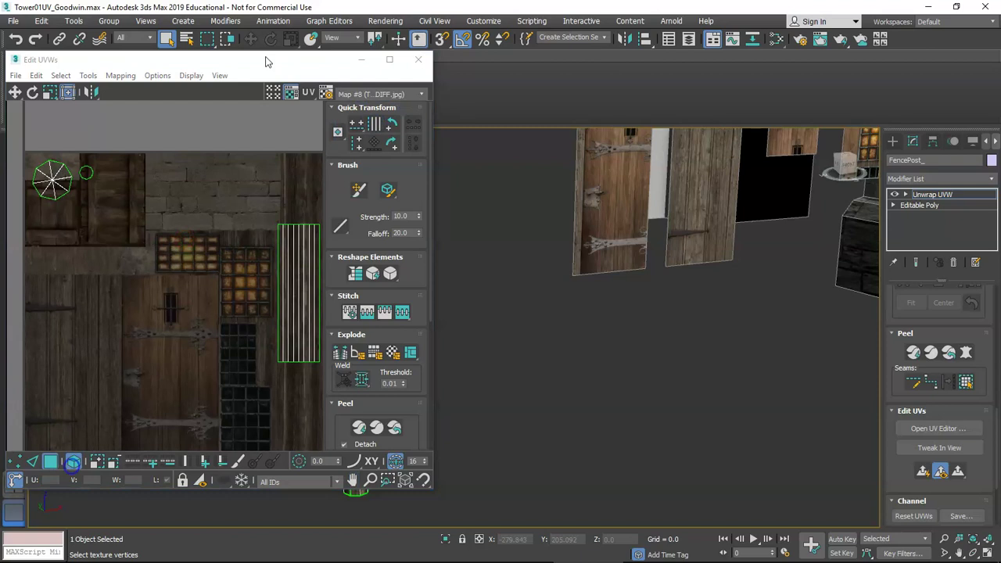
drag(217, 67, 746, 95)
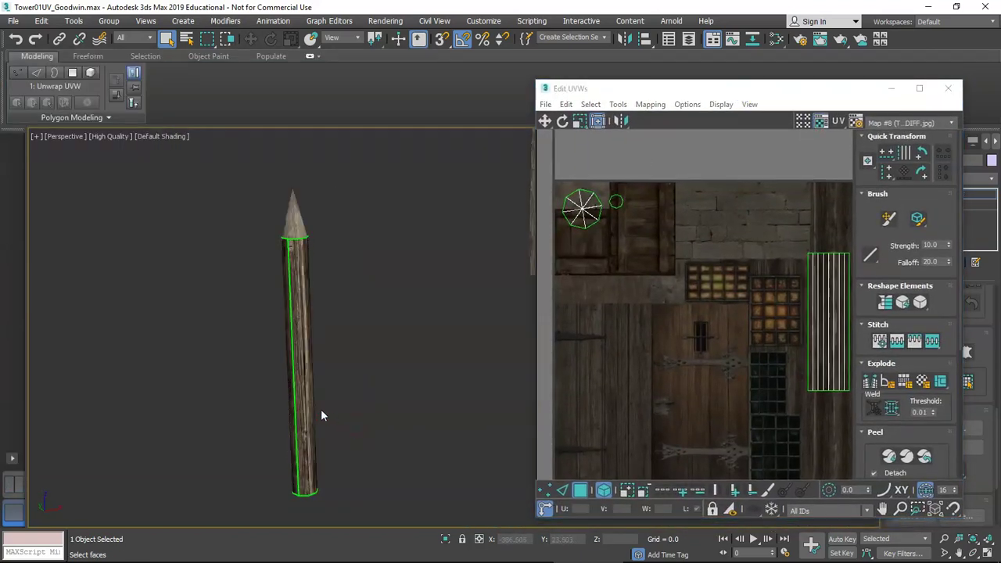
Step: Move the UV shell of the post's pointed tip fully inside the plain light patch in the texture's upper-left corner
alt+middle_drag(335, 268, 307, 289)
scroll(626, 263, down, 5)
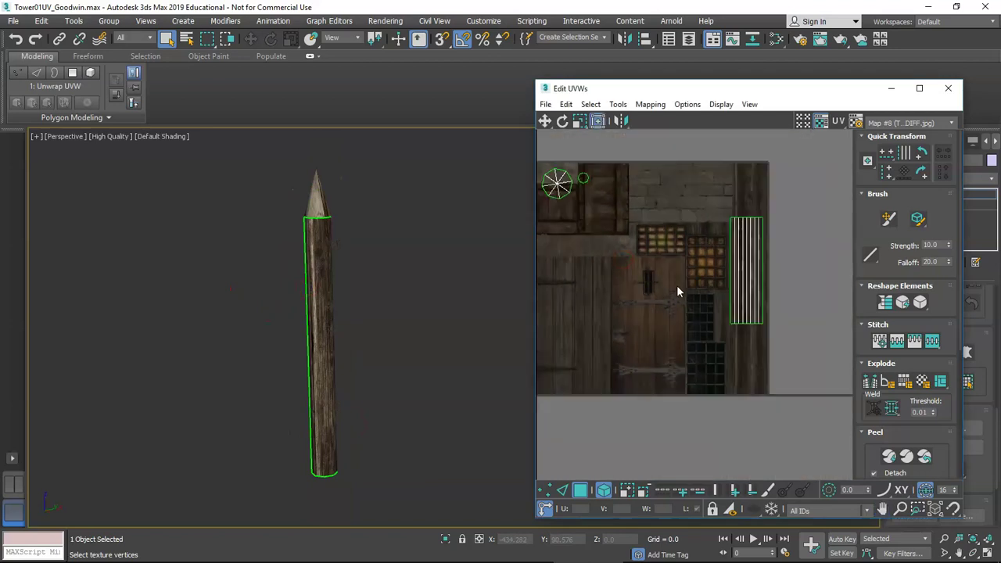
scroll(598, 174, up, 6)
middle_drag(601, 176, 659, 232)
click(679, 261)
scroll(671, 244, up, 2)
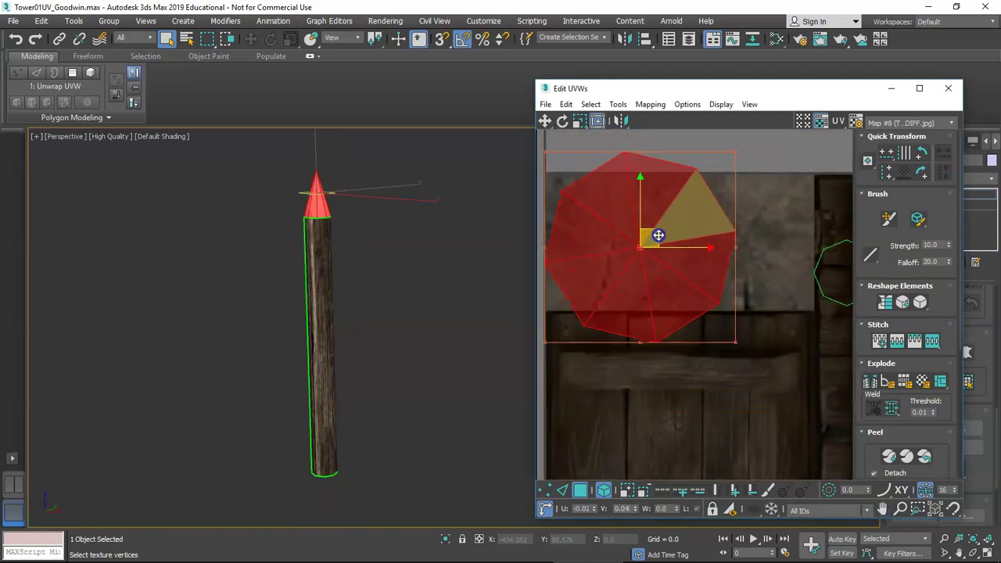
scroll(649, 266, down, 2)
middle_drag(648, 268, 710, 276)
key(w)
drag(705, 275, 678, 268)
middle_drag(682, 270, 620, 264)
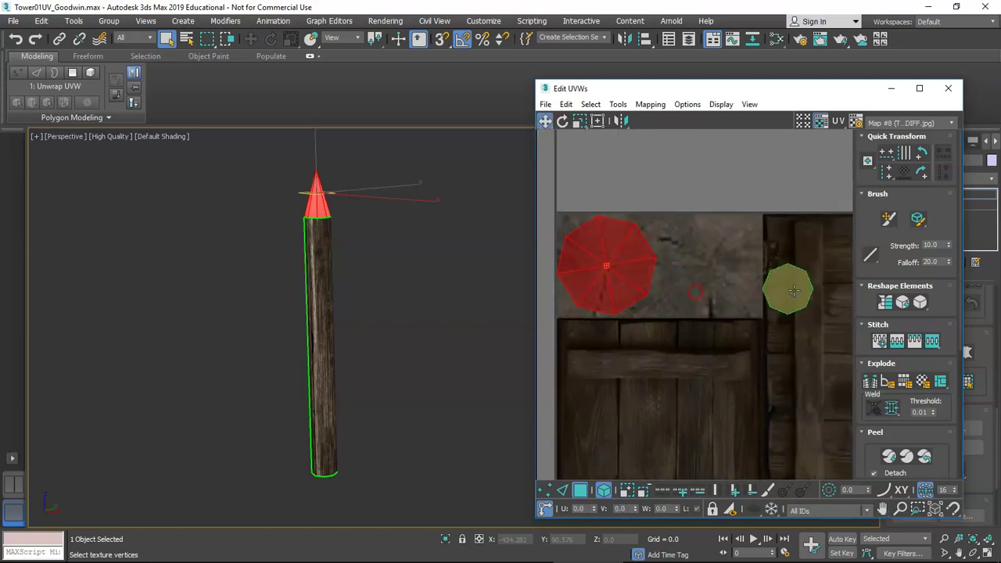
Step: Stack the UV shell of the post's bottom cap on the tip's shell, enlarging and rotating it to match the outline
click(794, 291)
drag(798, 292, 628, 263)
key(r)
key(w)
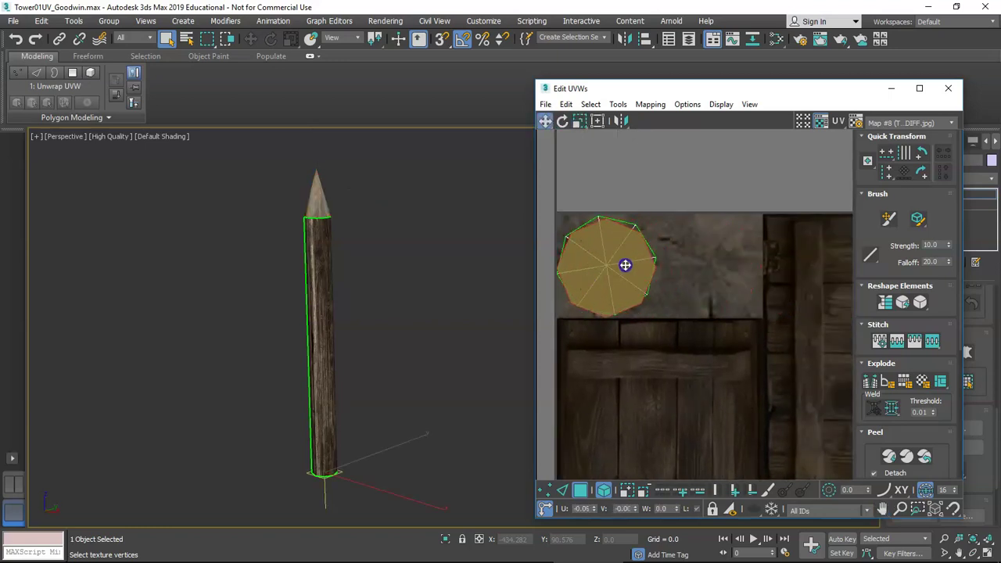
key(e)
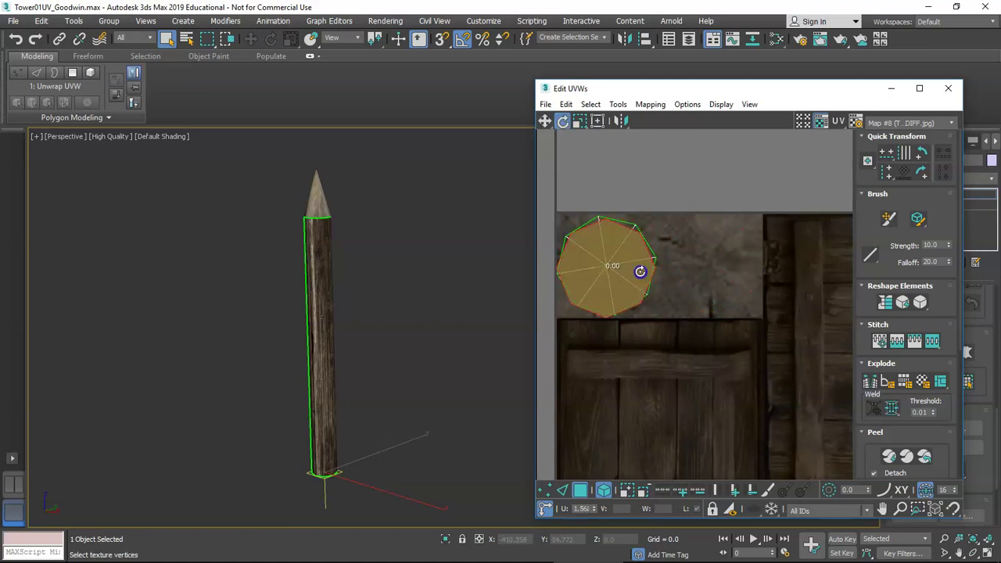
drag(634, 267, 632, 270)
key(w)
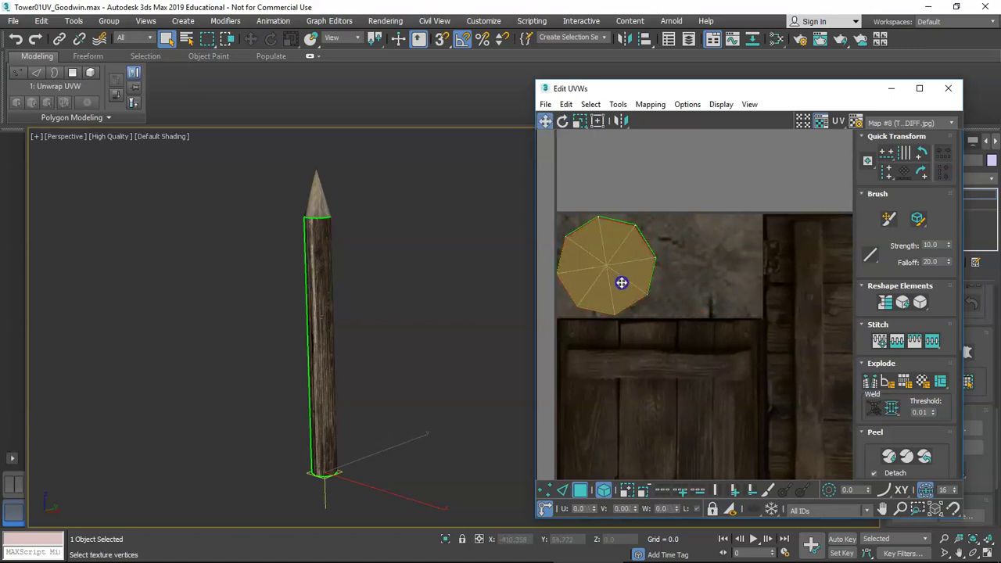
Step: Try placing the post shaft's UV shell on the plain plank door, aligned with the planks' top and right edges
scroll(621, 287, down, 4)
middle_drag(651, 339, 600, 252)
scroll(653, 270, down, 3)
scroll(791, 349, up, 2)
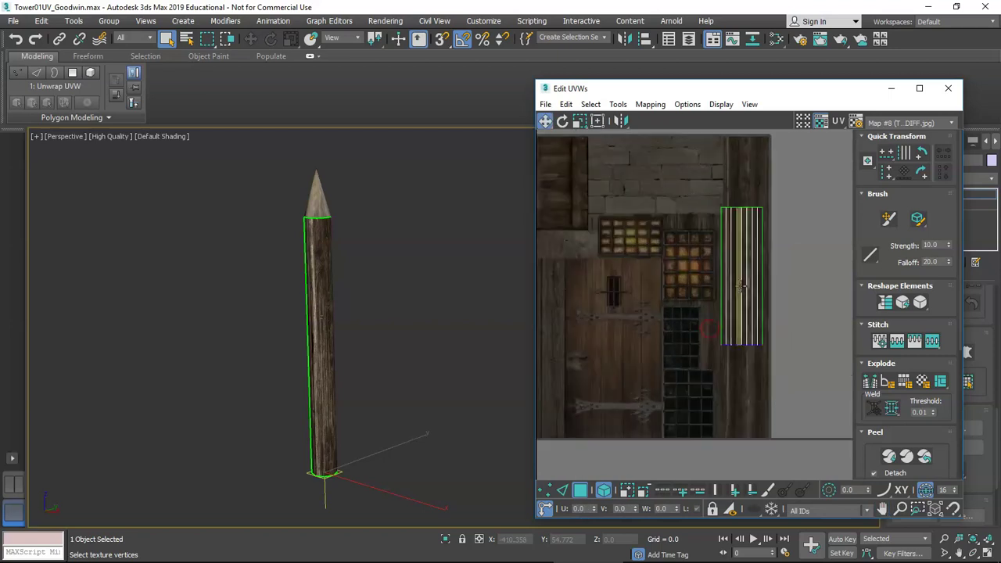
drag(707, 327, 779, 329)
middle_drag(742, 337, 798, 293)
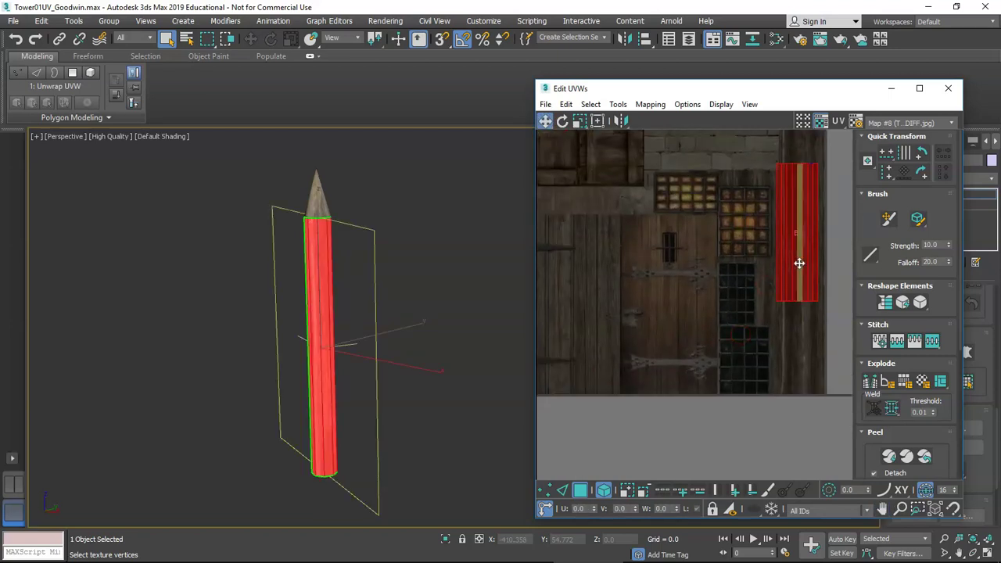
drag(799, 263, 605, 326)
scroll(605, 328, up, 3)
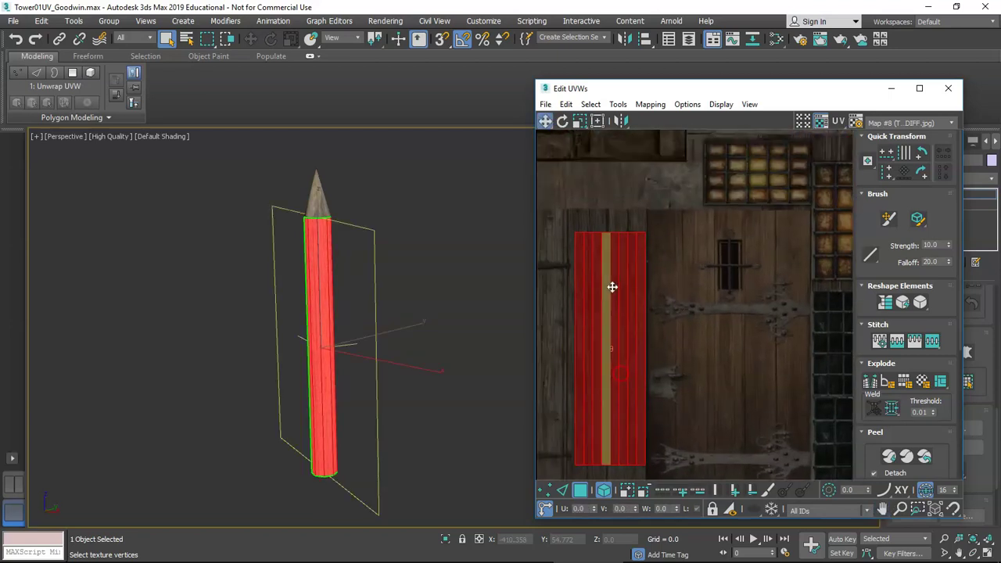
scroll(612, 287, up, 3)
drag(649, 351, 649, 281)
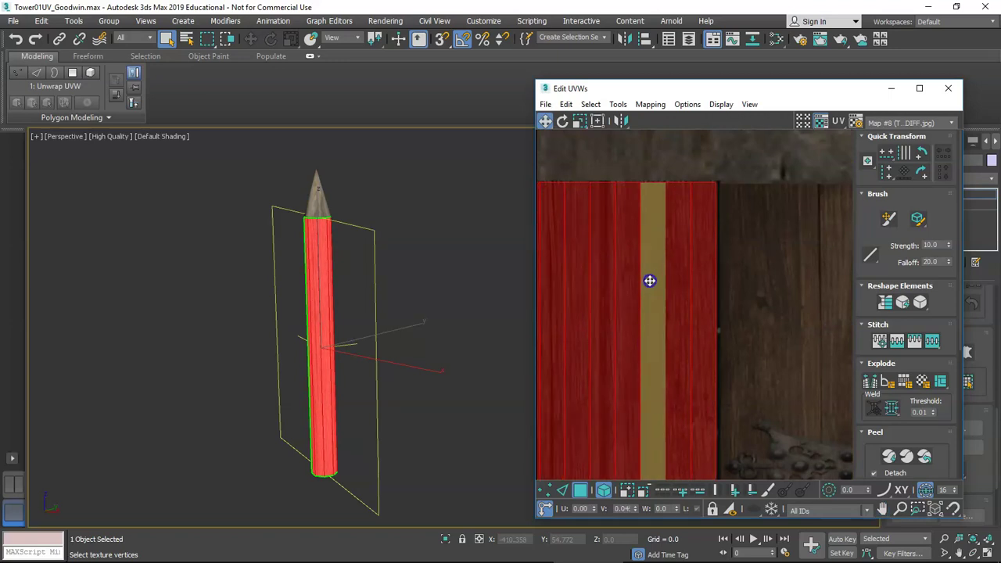
Step: Examine the plank texture on the fence post's shaft from several sides, close up and from a distance
scroll(650, 305, down, 3)
scroll(656, 332, up, 1)
middle_drag(654, 446, 659, 318)
scroll(438, 360, down, 3)
alt+middle_drag(394, 348, 423, 337)
click(389, 469)
scroll(375, 366, up, 2)
alt+middle_drag(373, 361, 283, 381)
scroll(317, 337, up, 5)
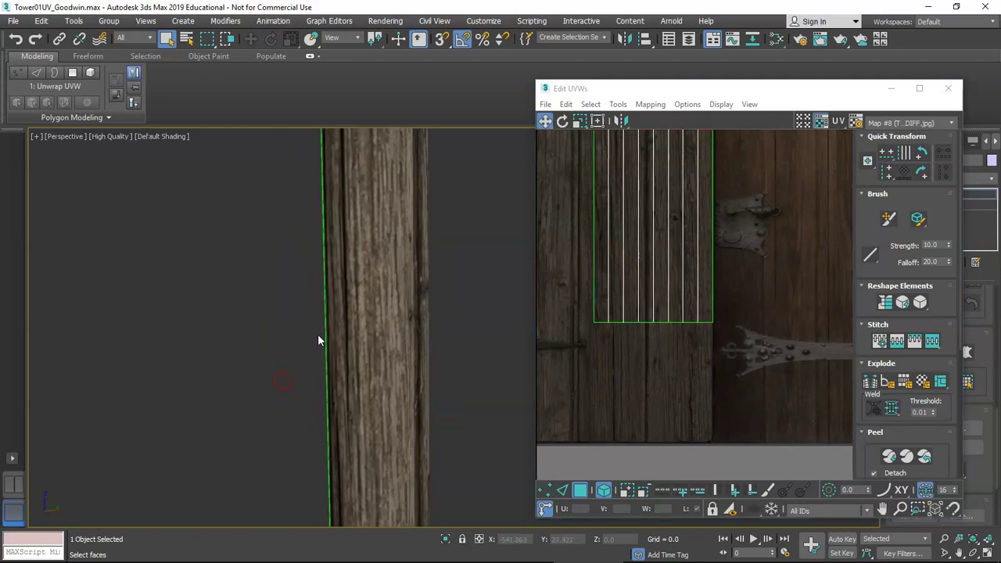
scroll(313, 341, down, 8)
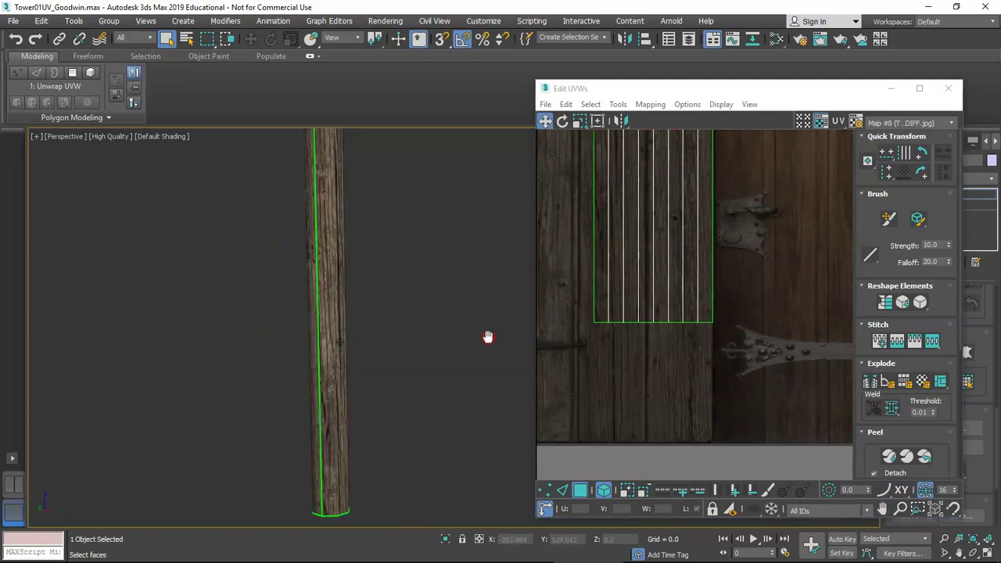
scroll(488, 337, down, 2)
scroll(359, 328, up, 5)
alt+middle_drag(359, 328, 496, 322)
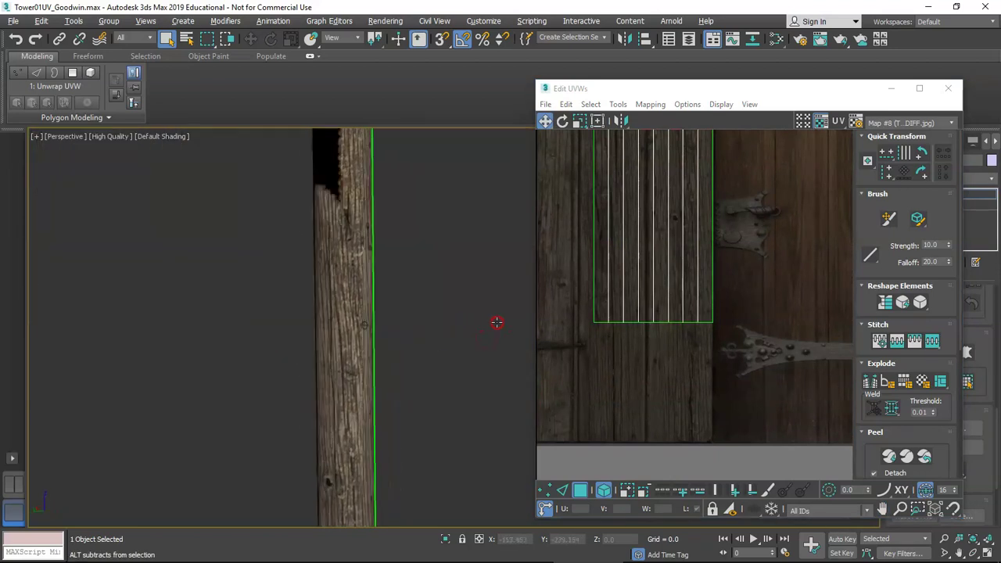
scroll(371, 340, down, 6)
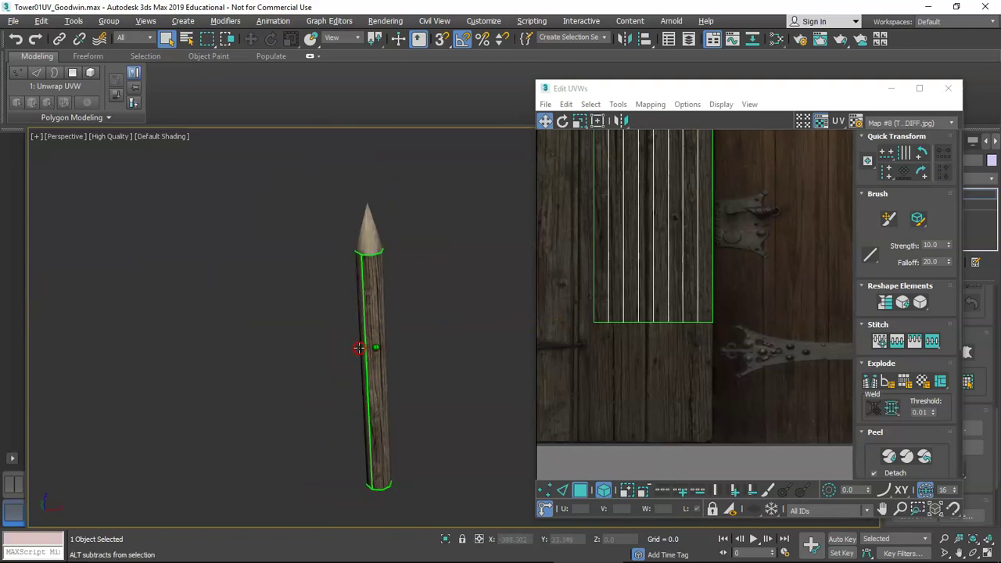
mouse_move(358, 348)
alt+middle_down()
mouse_move(342, 319)
mouse_move(427, 389)
mouse_move(365, 352)
mouse_move(359, 334)
alt+middle_up()
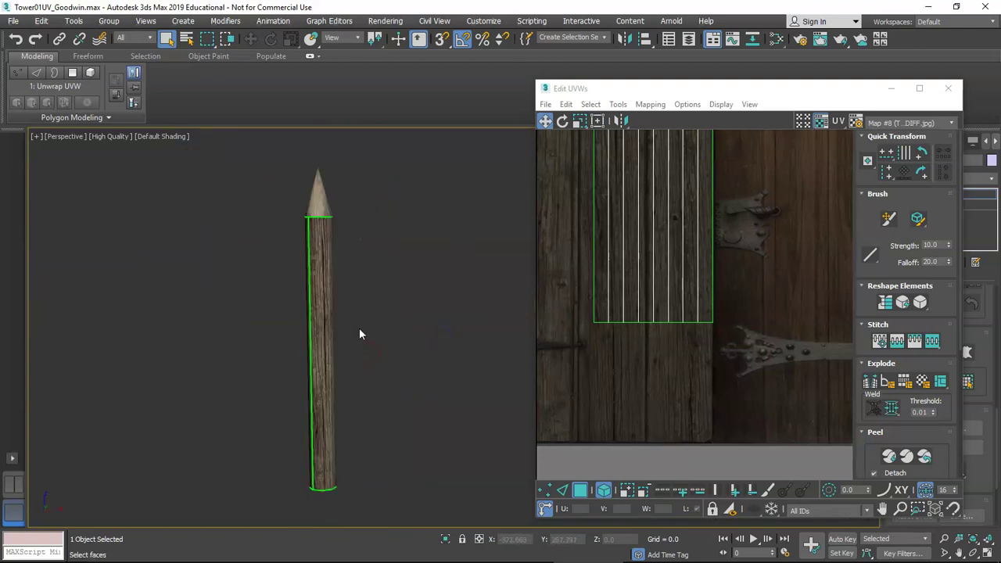
Step: Move the shaft's UV shell onto the lower part of the dark vertical wood strip at the texture's right edge
scroll(690, 279, down, 1)
middle_drag(690, 277, 710, 292)
scroll(682, 301, down, 2)
scroll(743, 283, down, 1)
middle_drag(780, 277, 737, 299)
scroll(743, 282, down, 1)
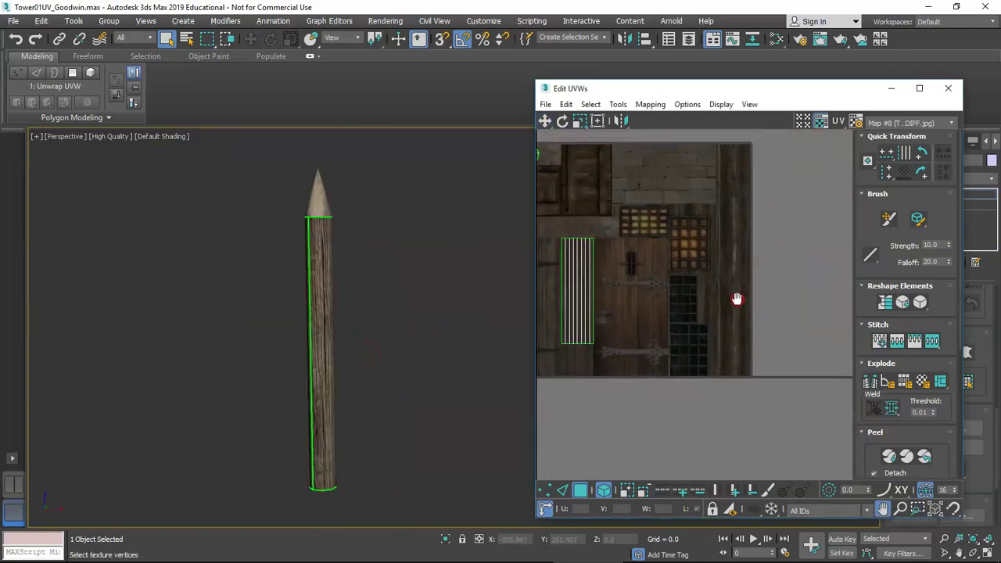
scroll(748, 301, up, 2)
scroll(724, 299, up, 1)
scroll(725, 299, down, 2)
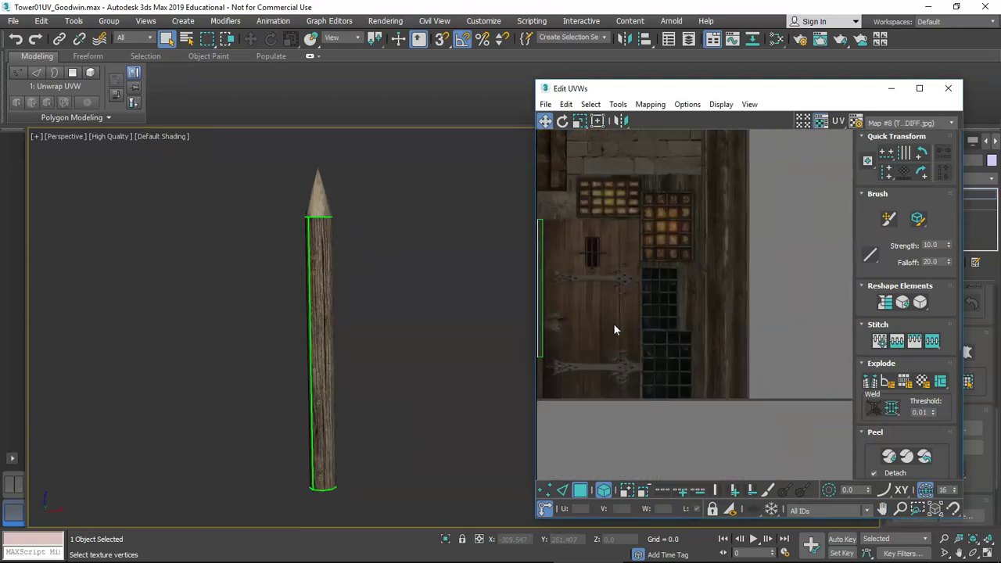
click(542, 311)
drag(542, 310, 671, 320)
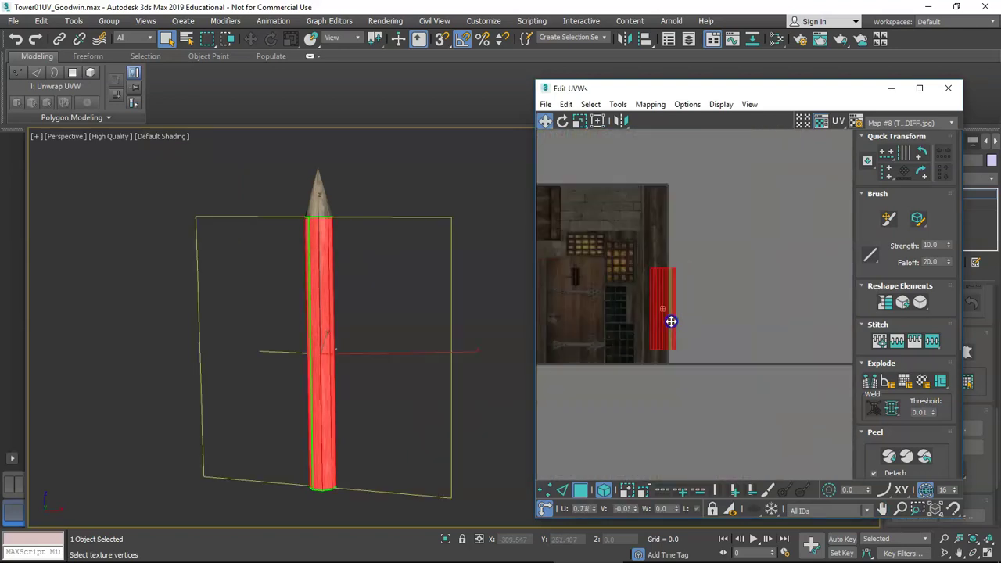
scroll(662, 324, up, 2)
scroll(661, 319, up, 2)
scroll(651, 301, down, 2)
scroll(648, 297, up, 2)
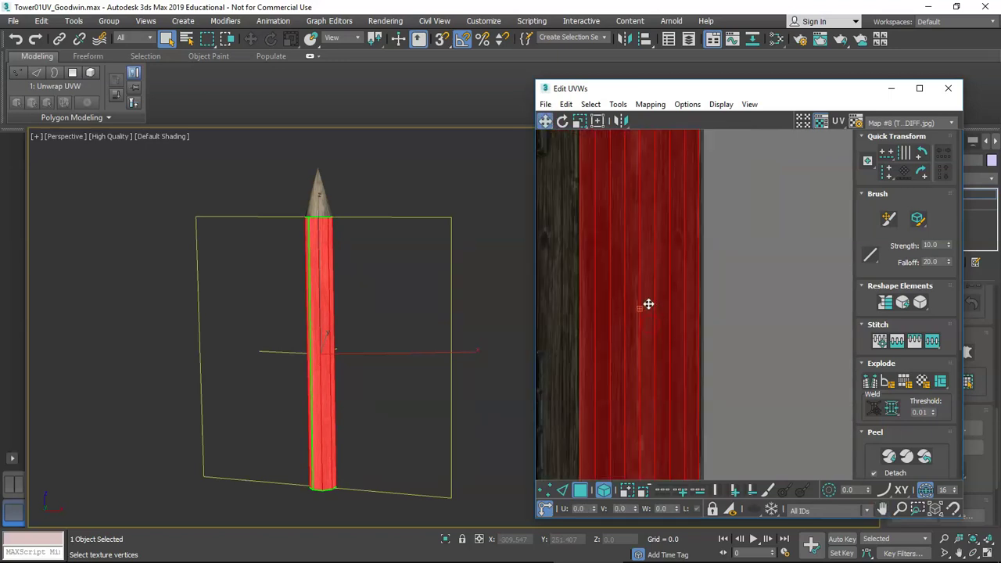
click(780, 336)
Step: Check how the dark wood strip looks around the fence post and review its complete UV layout
click(239, 365)
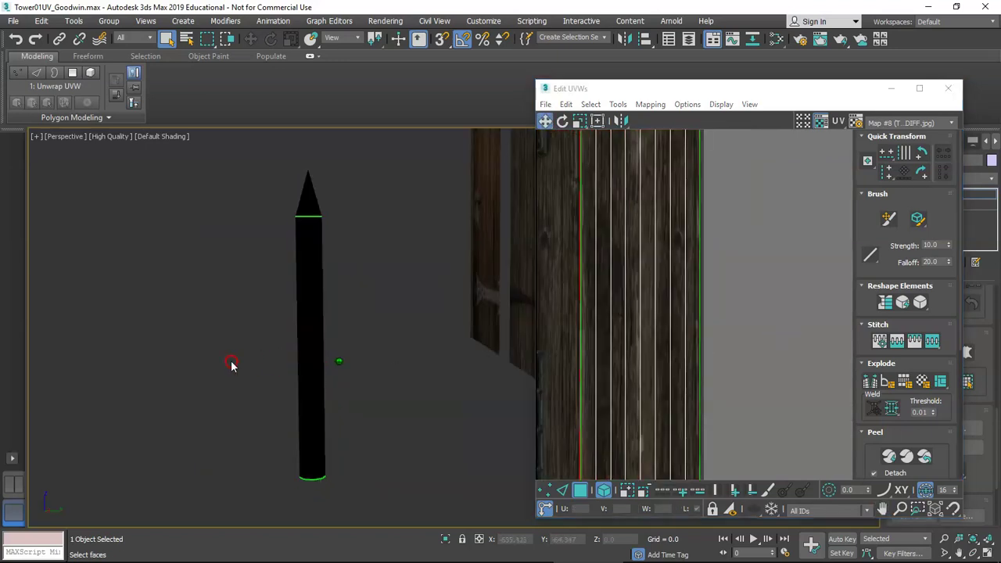
alt+middle_drag(238, 365, 337, 315)
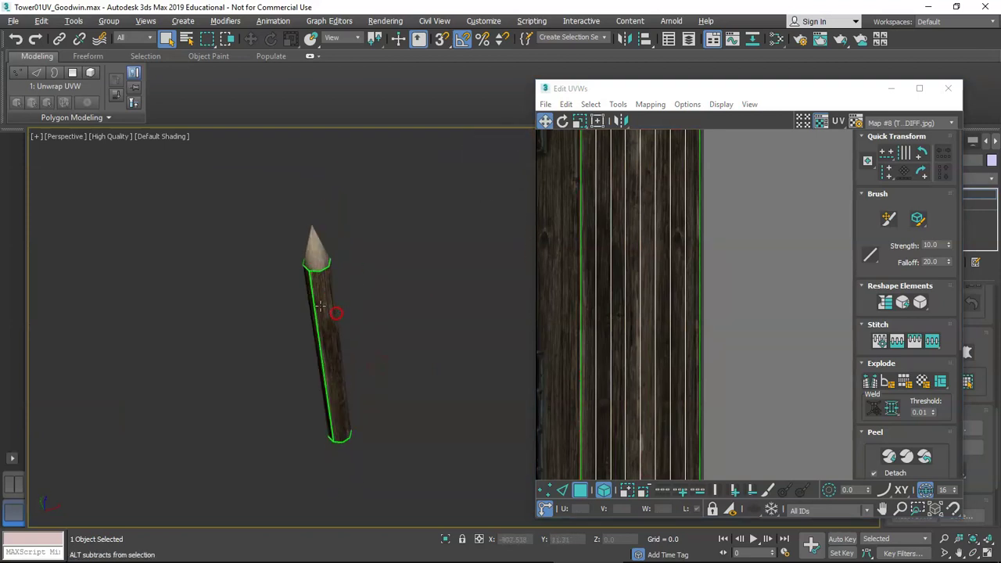
scroll(313, 277, up, 5)
scroll(313, 277, down, 6)
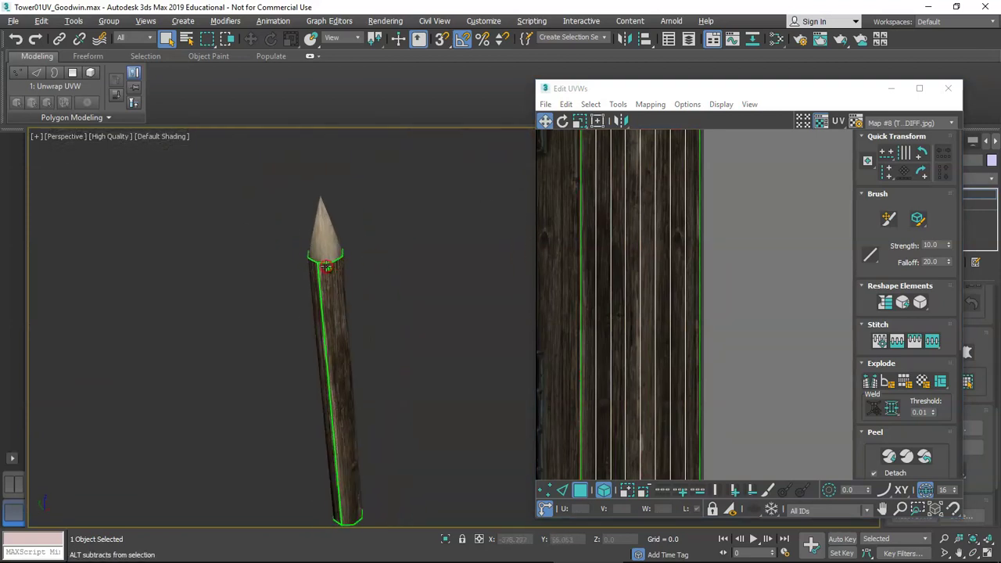
scroll(640, 270, down, 2)
scroll(640, 269, down, 4)
scroll(704, 329, up, 1)
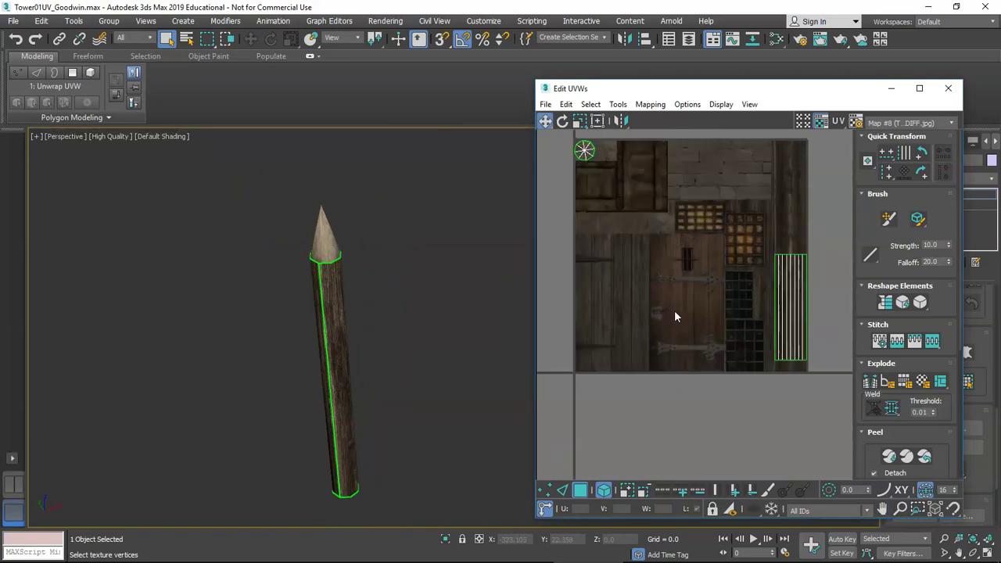
Step: Review the fence post's UV layout, close the UV editor and collapse its Unwrap UVW modifier into the editable poly
scroll(675, 315, down, 1)
scroll(626, 223, up, 3)
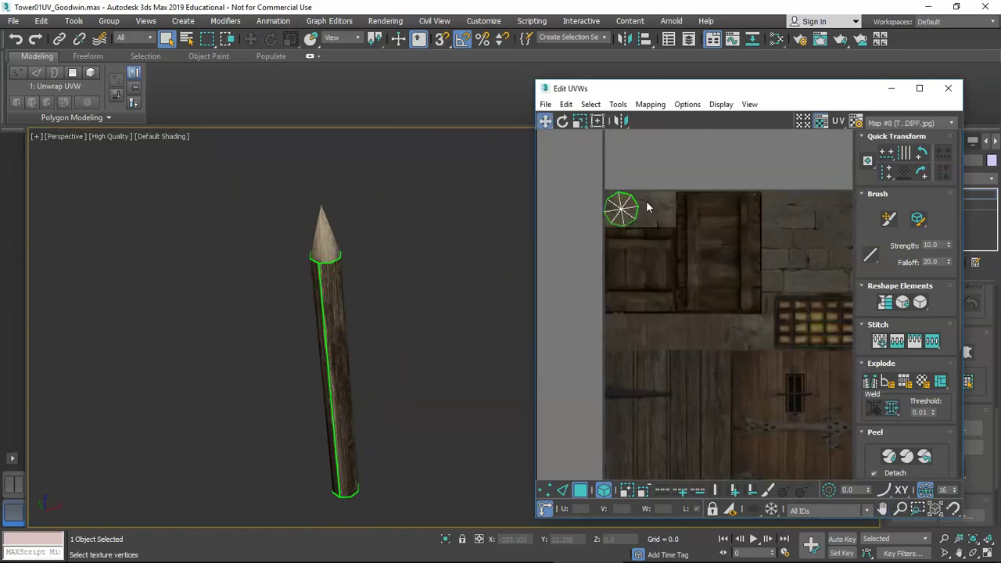
alt+middle_drag(378, 303, 348, 270)
scroll(695, 282, down, 3)
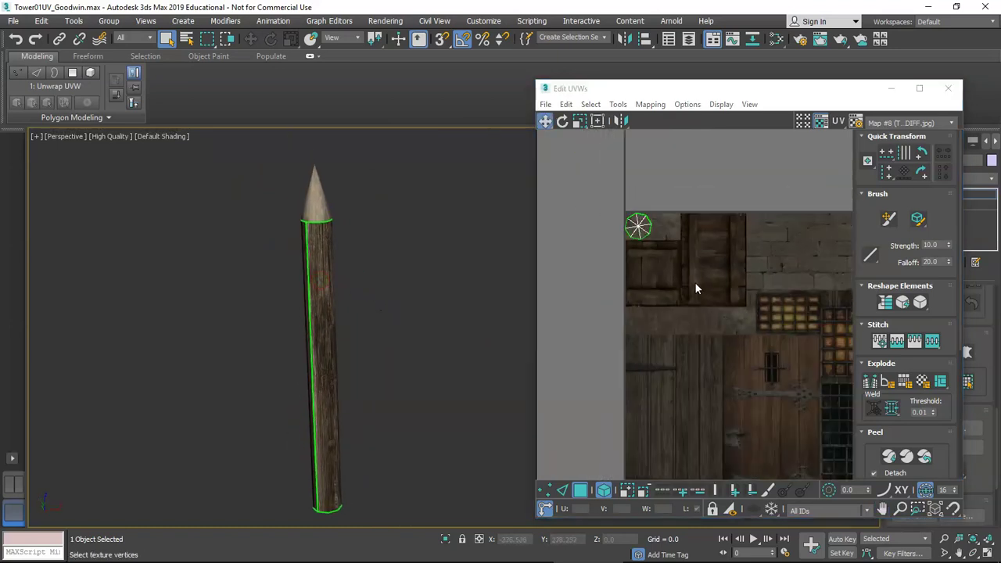
middle_drag(731, 311, 703, 285)
scroll(357, 217, down, 2)
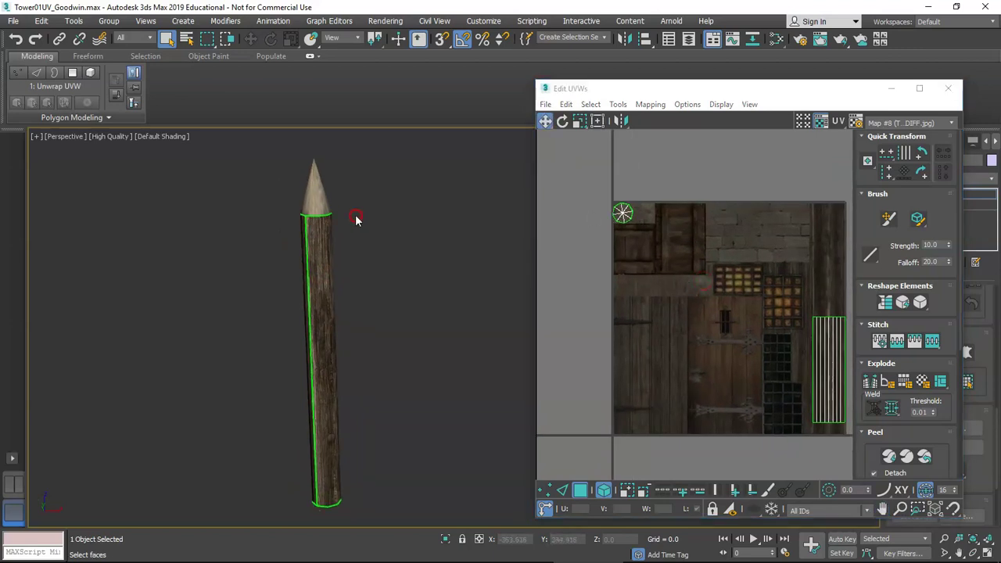
click(950, 90)
right_click(937, 196)
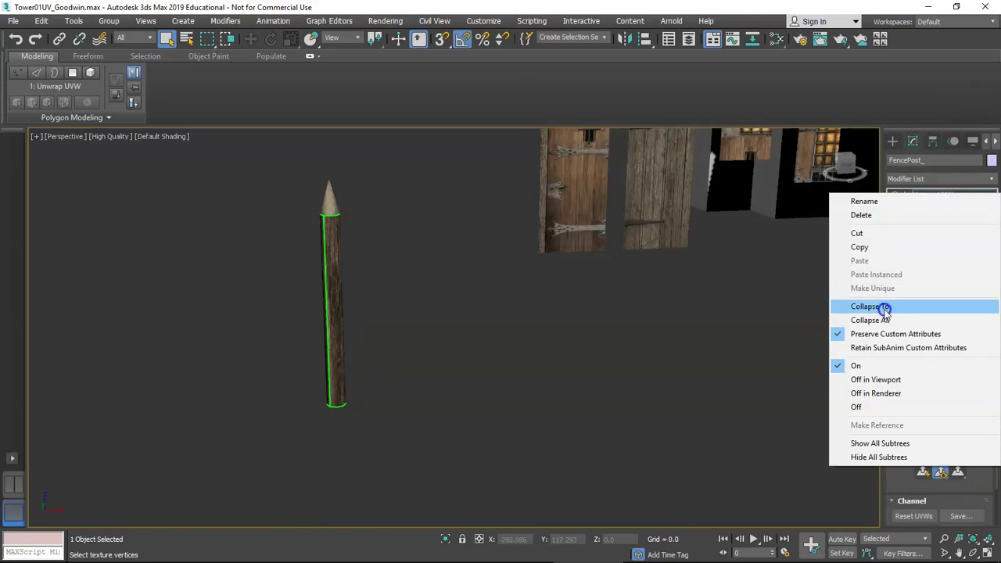
click(884, 307)
click(524, 343)
Step: Select both door panels and both window panels and apply one shared Unwrap UVW modifier to them
middle_drag(556, 268, 521, 383)
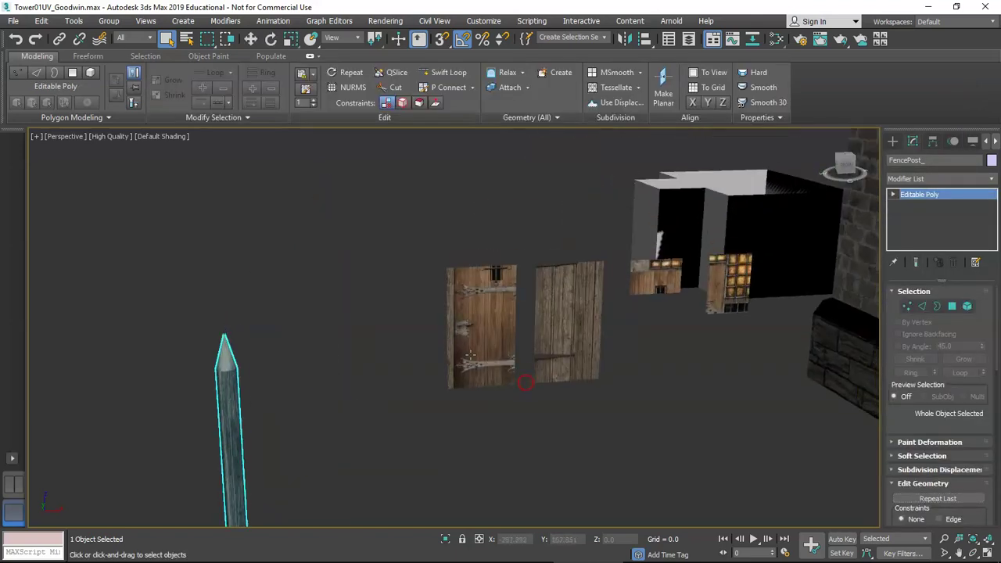
click(494, 359)
middle_drag(551, 339, 486, 342)
ctrl+click(486, 340)
ctrl+click(579, 288)
ctrl+click(653, 297)
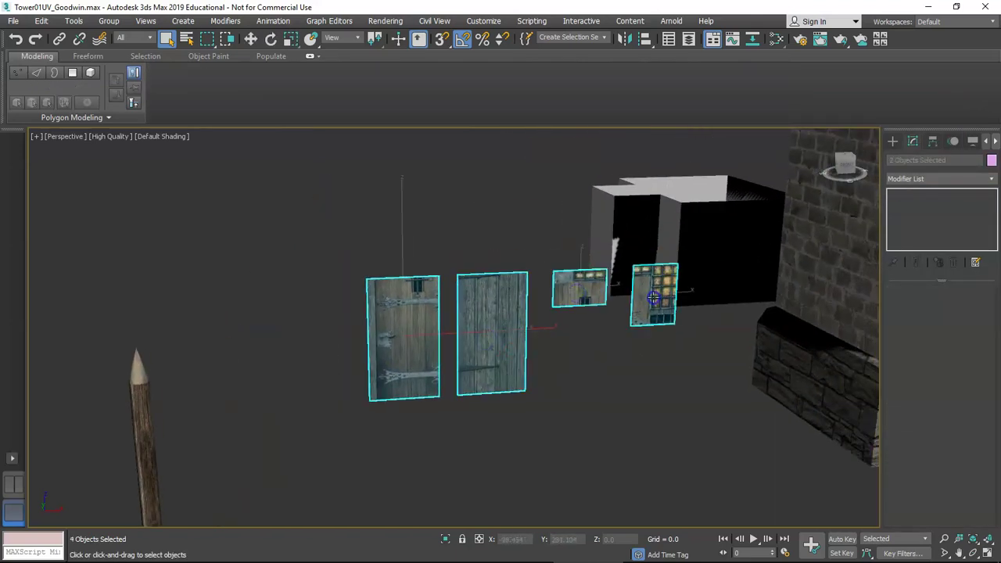
middle_drag(635, 317, 579, 298)
click(943, 179)
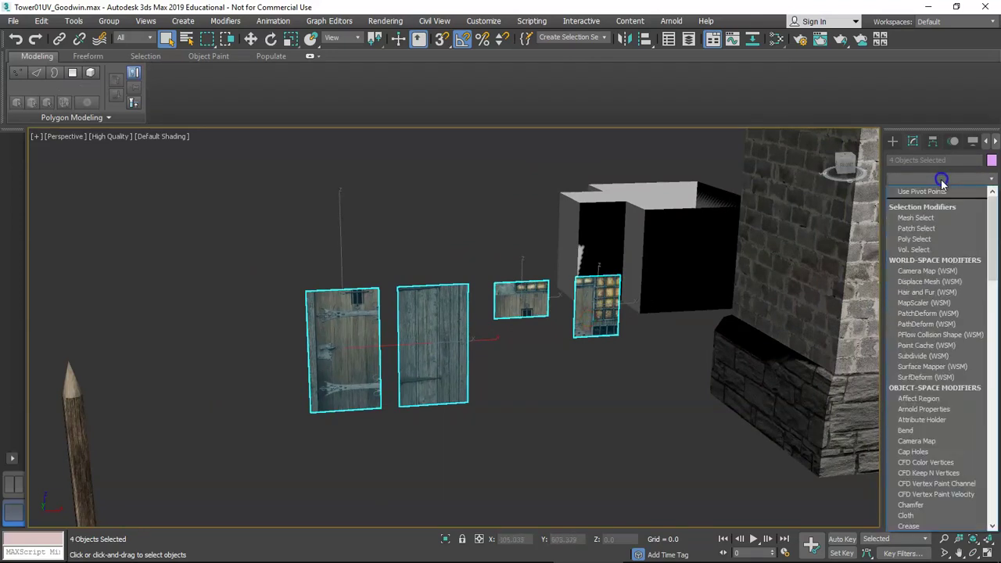
key(u)
key(Return)
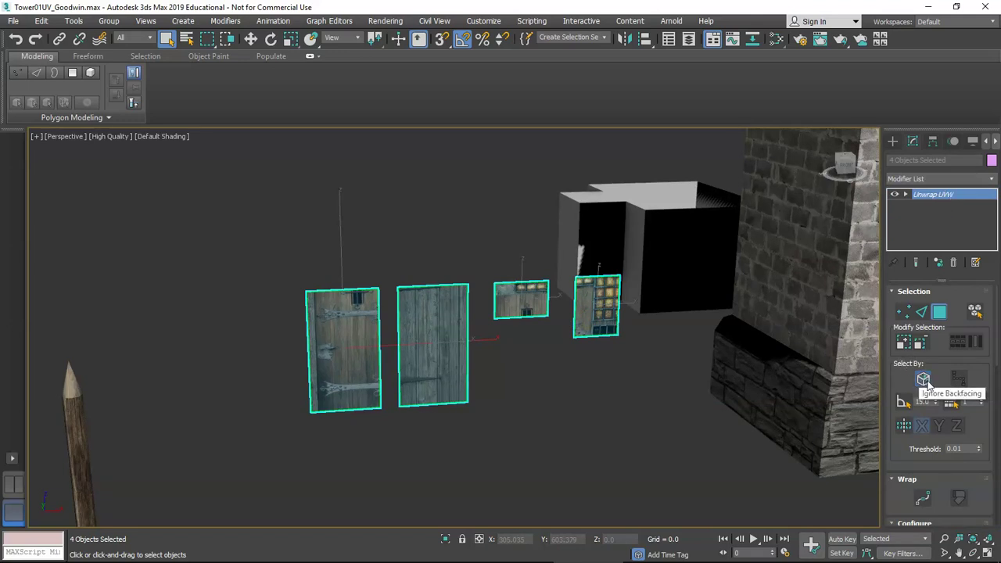
Step: Open the UV editor for the four panels and show Map #8 (TowerTexture_DIFF.jpg) as its background
scroll(935, 414, down, 5)
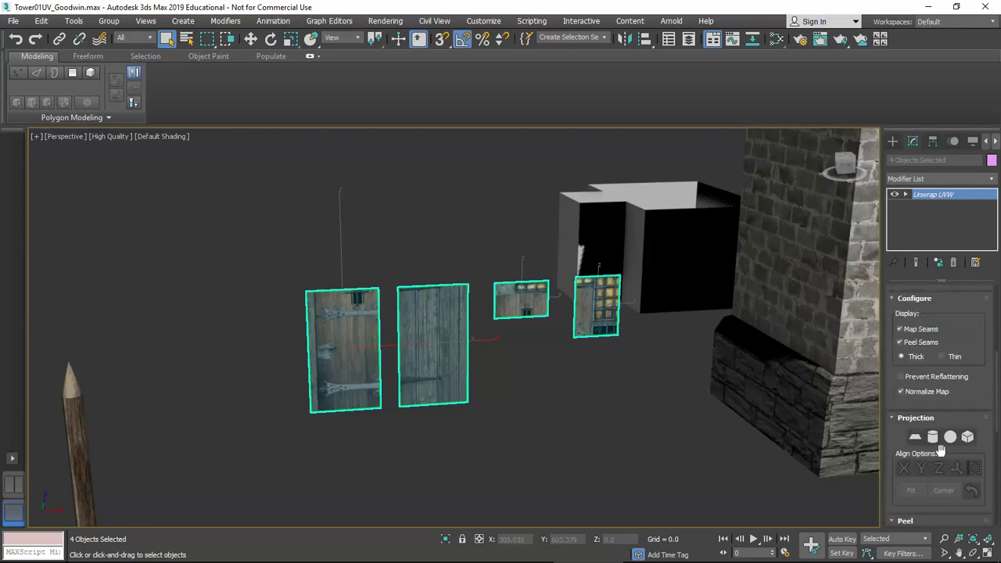
scroll(941, 449, down, 5)
click(927, 427)
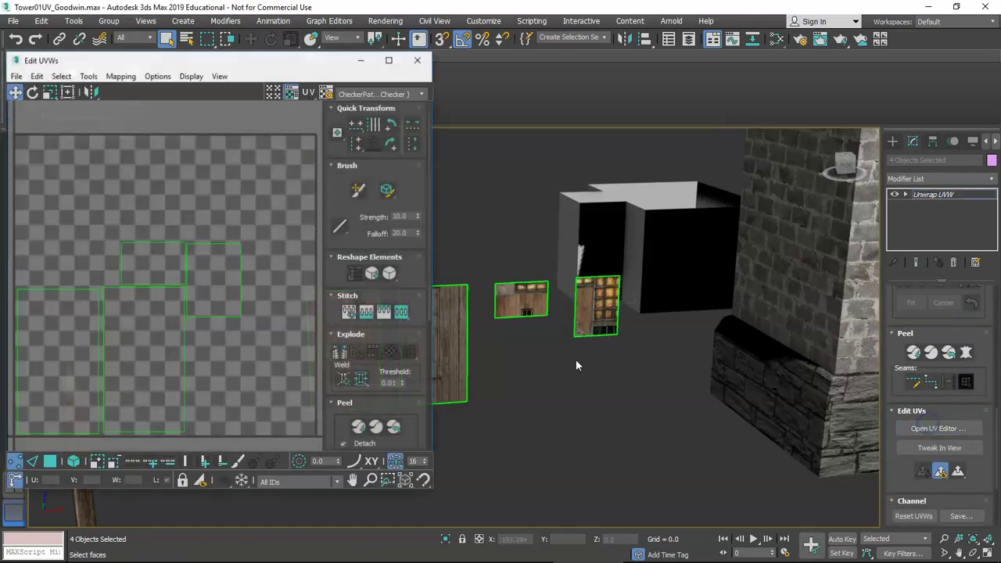
middle_drag(575, 359, 603, 339)
click(364, 94)
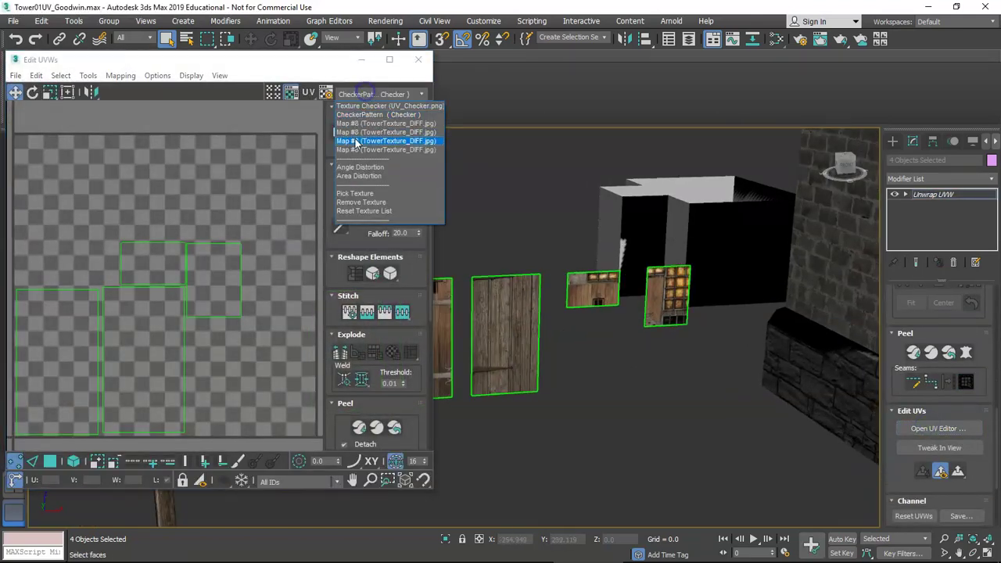
click(364, 124)
Step: Move the tall window panel's UV shell onto the tall lit lattice window in the texture and scale it to fit
scroll(187, 332, up, 3)
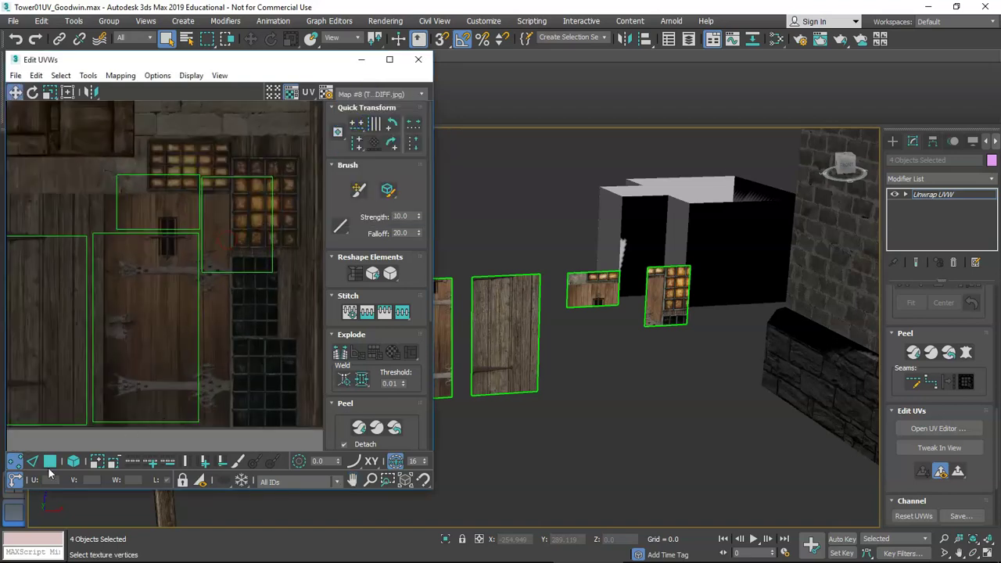
click(50, 463)
click(104, 335)
middle_drag(152, 208, 100, 280)
scroll(172, 258, up, 3)
click(219, 316)
middle_drag(222, 318, 174, 330)
drag(138, 321, 199, 279)
middle_drag(228, 324, 230, 256)
click(231, 280)
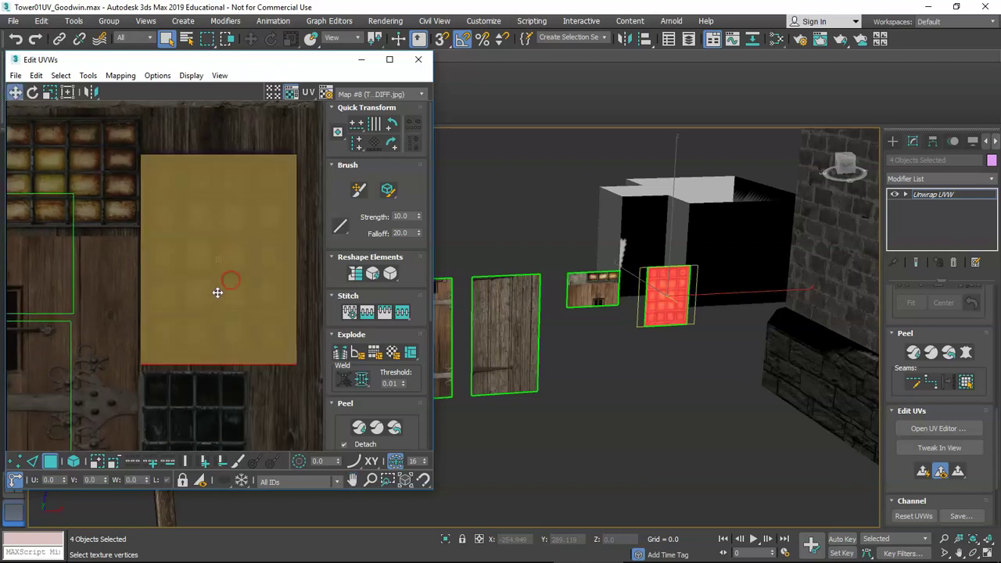
scroll(302, 373, up, 4)
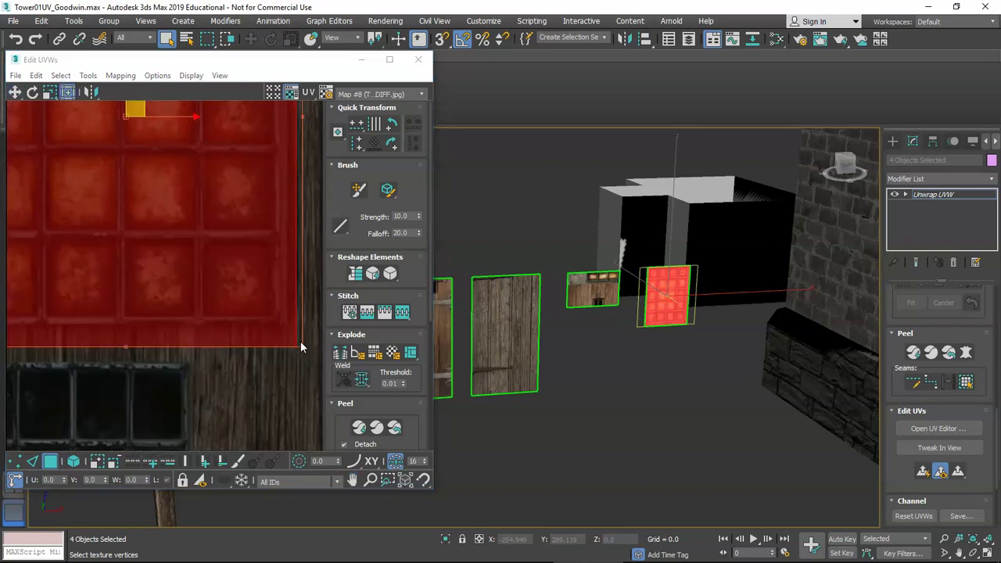
drag(303, 347, 291, 323)
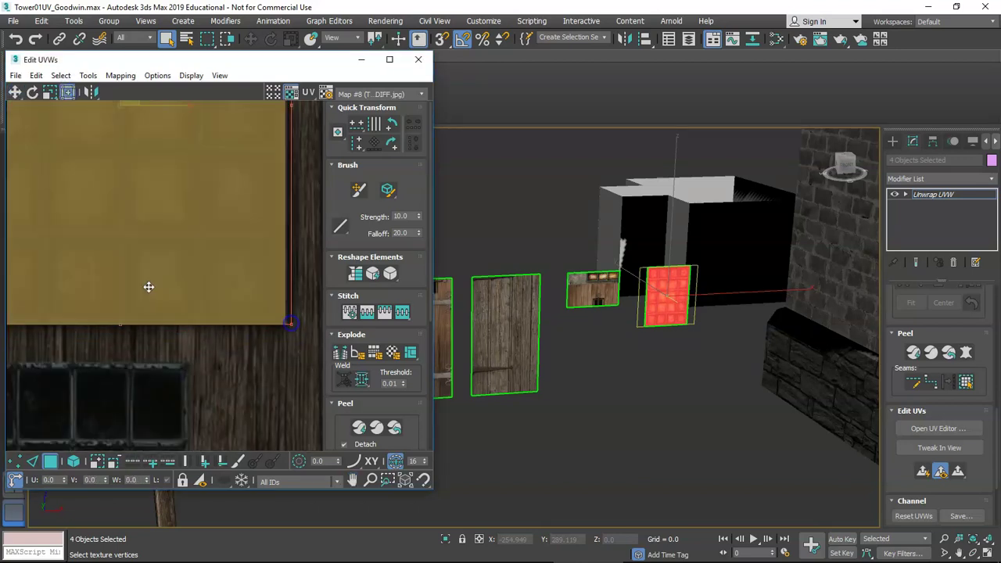
Step: Move the wide window panel's UV shell onto the small wide lit window in the texture and fit its upper-left corner
scroll(149, 287, down, 4)
click(55, 335)
drag(55, 336, 129, 256)
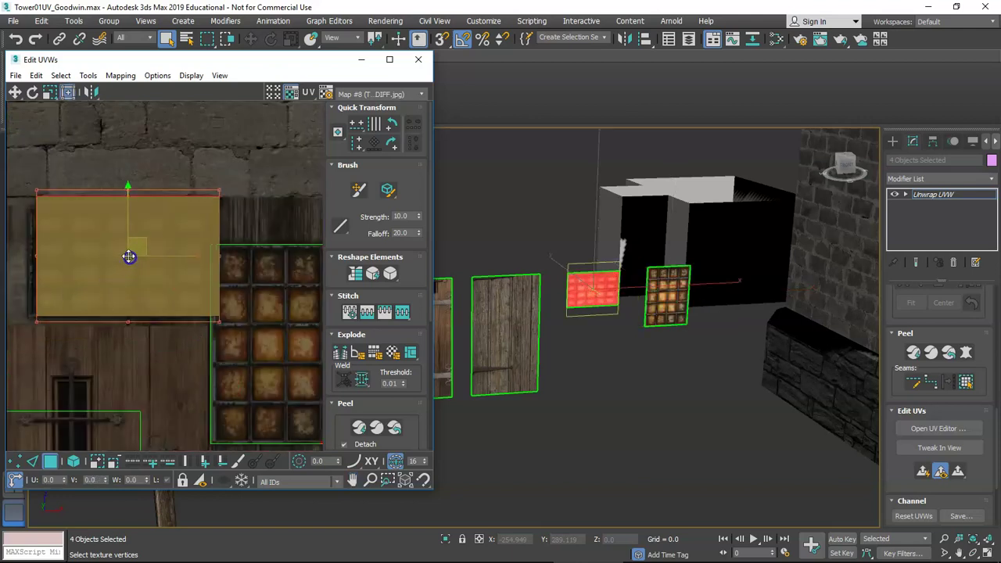
scroll(49, 239, up, 4)
middle_drag(48, 239, 160, 258)
drag(165, 197, 143, 238)
Step: Scale the wide window shell's lower-right corner to the edge of the small lit window in the texture
scroll(144, 238, down, 4)
middle_drag(244, 320, 98, 289)
scroll(195, 313, up, 4)
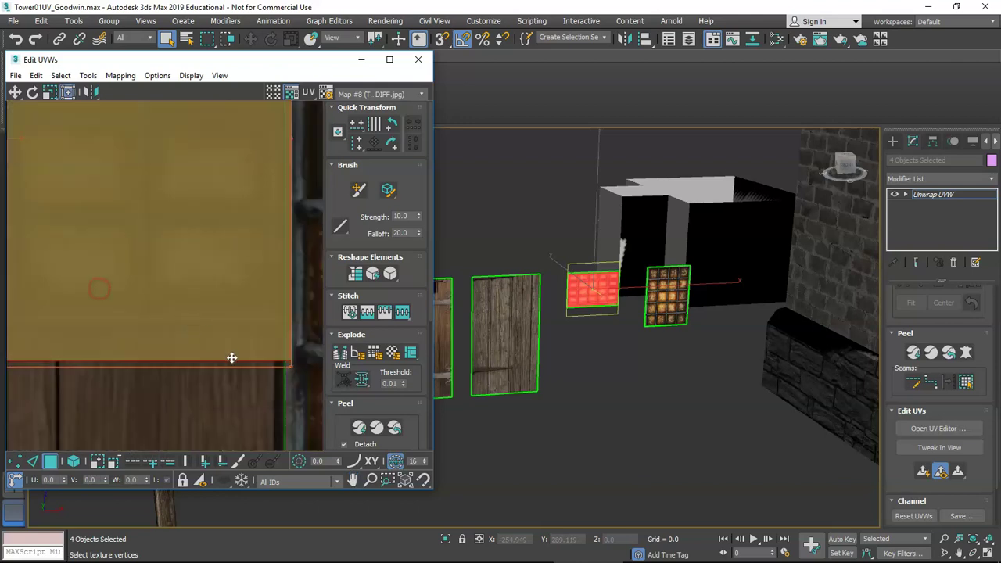
scroll(231, 358, up, 3)
middle_drag(285, 363, 166, 396)
drag(208, 400, 180, 308)
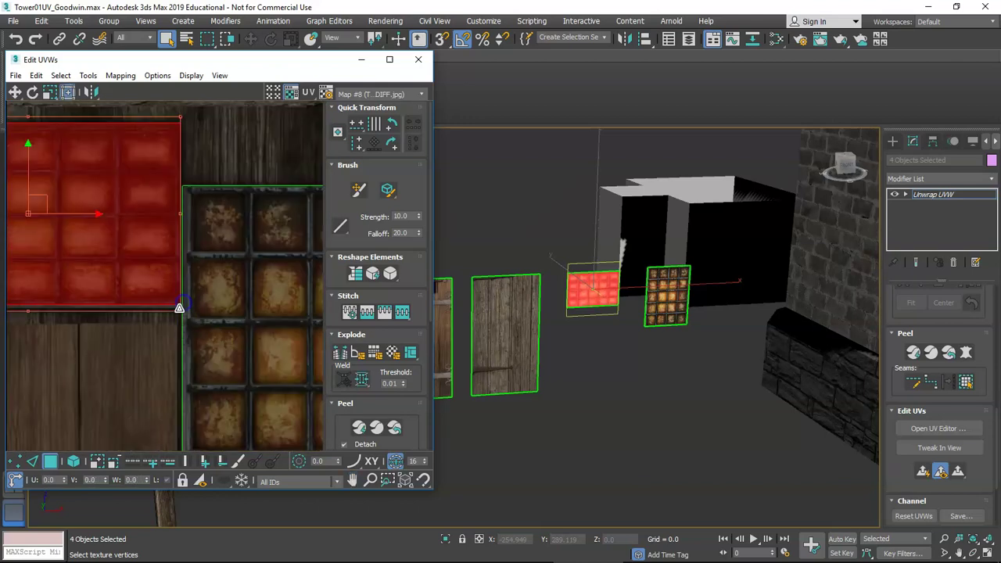
Step: Fit the hinged door panel's UV shell to the brown iron-hinged door, down to the texture's bottom edge
middle_drag(123, 372, 178, 301)
scroll(172, 319, down, 3)
middle_drag(149, 398, 210, 280)
scroll(210, 279, down, 5)
click(201, 312)
drag(170, 347, 172, 343)
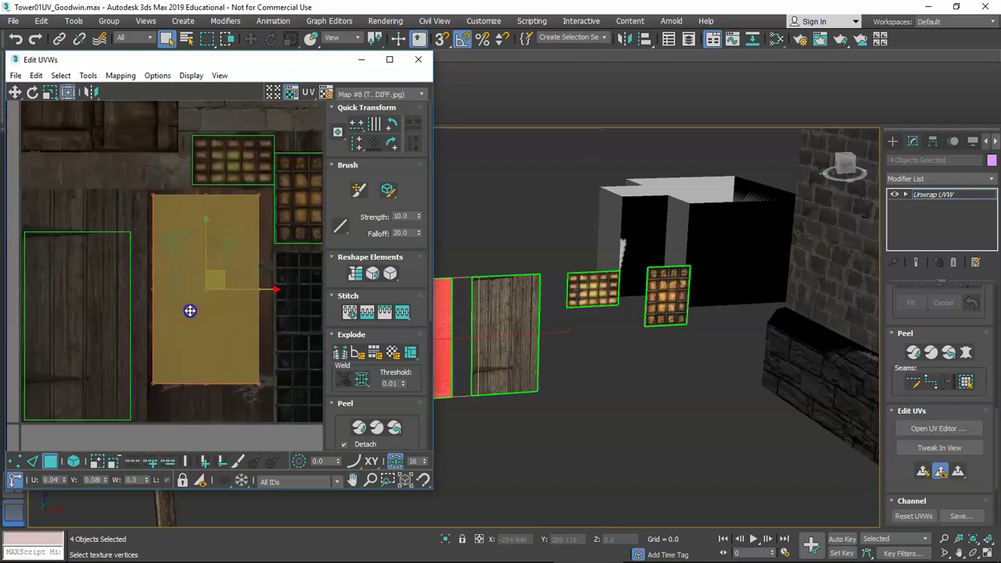
scroll(186, 302, up, 5)
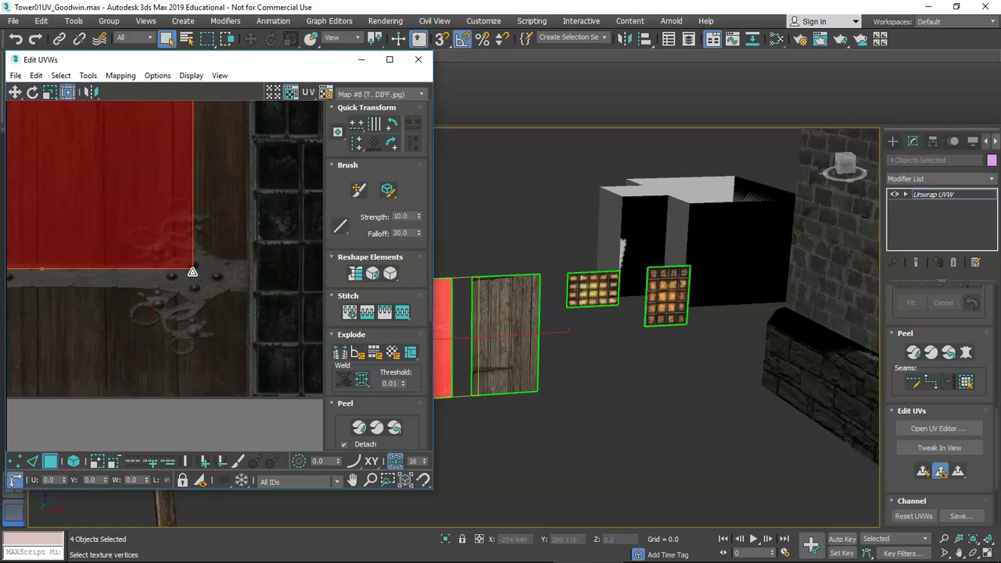
drag(193, 273, 249, 401)
scroll(242, 398, down, 4)
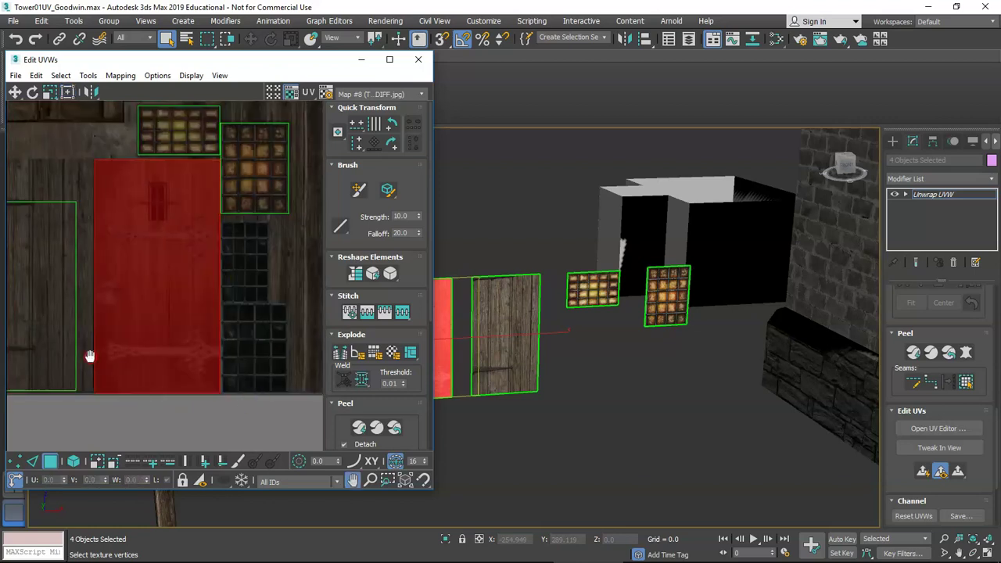
Step: Stretch the plank door shell's upper-right corner to the grey plank door's top edge, against the hinged door's shell
middle_drag(89, 355, 249, 344)
scroll(195, 239, up, 1)
click(198, 208)
scroll(199, 208, down, 1)
middle_drag(199, 208, 131, 322)
scroll(127, 317, up, 2)
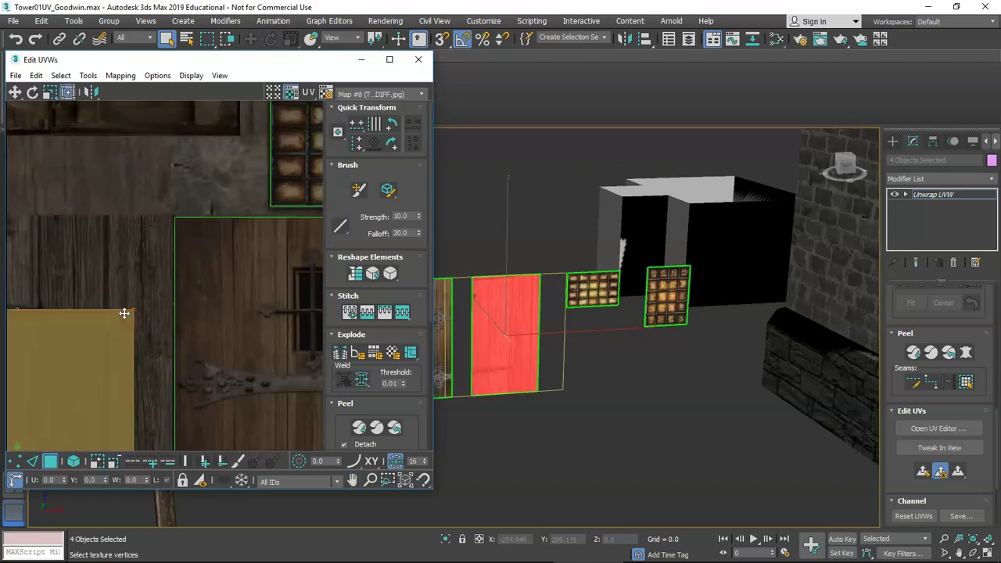
drag(131, 311, 172, 217)
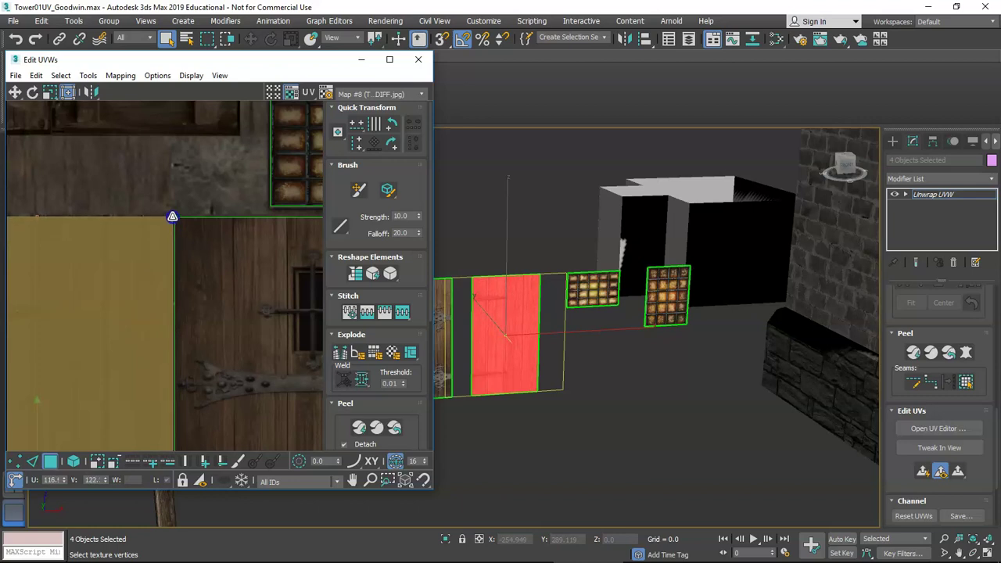
Step: Examine how the plank door's UV shell lines up with the texture along its top and bottom edges
scroll(171, 231, down, 4)
middle_drag(170, 352, 175, 283)
scroll(157, 180, up, 4)
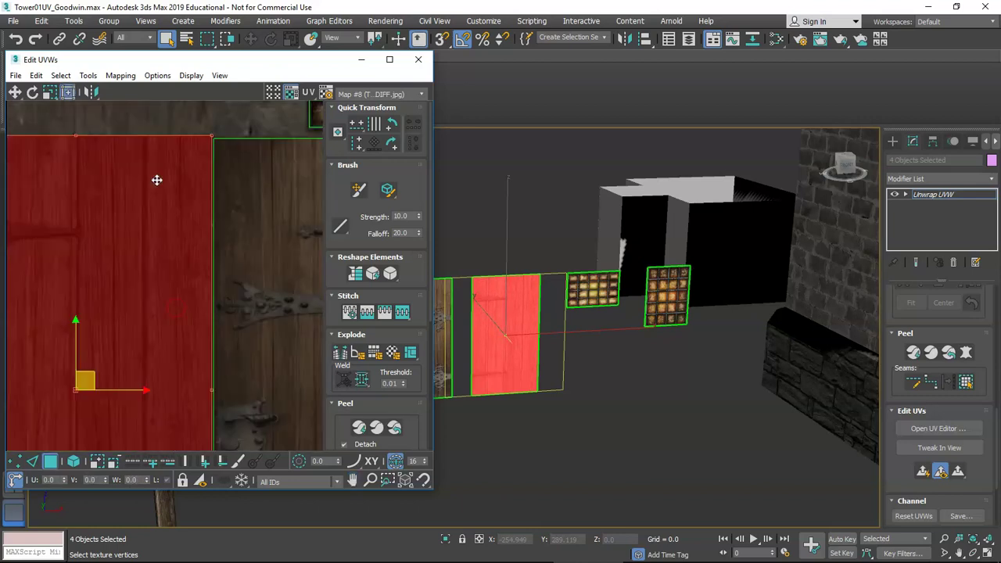
scroll(173, 195, down, 1)
middle_drag(171, 442, 207, 287)
scroll(213, 352, up, 4)
middle_drag(126, 341, 219, 327)
scroll(219, 326, up, 2)
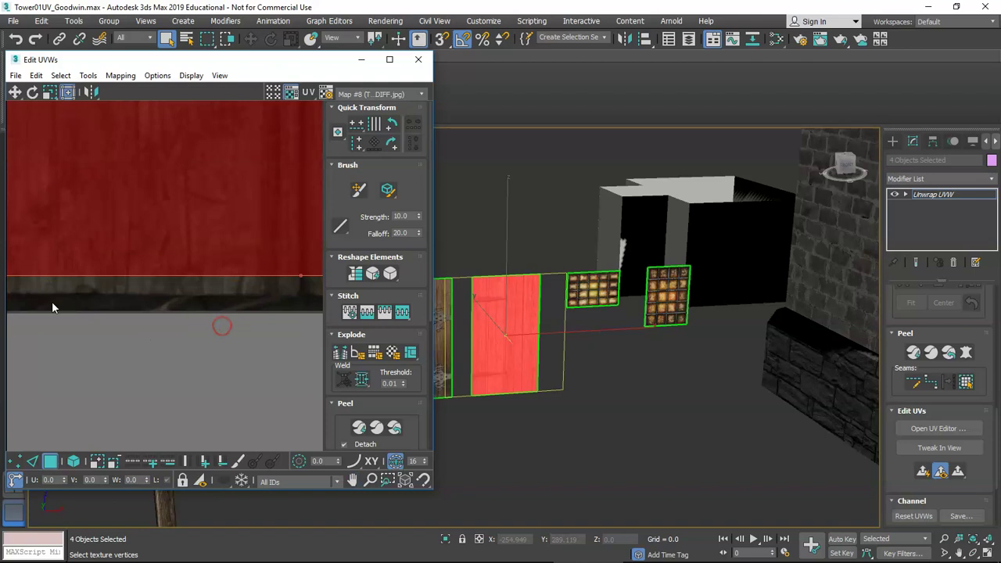
scroll(110, 289, up, 3)
middle_drag(52, 302, 276, 303)
scroll(133, 301, down, 1)
middle_drag(131, 302, 259, 292)
middle_drag(55, 293, 168, 243)
scroll(215, 269, down, 5)
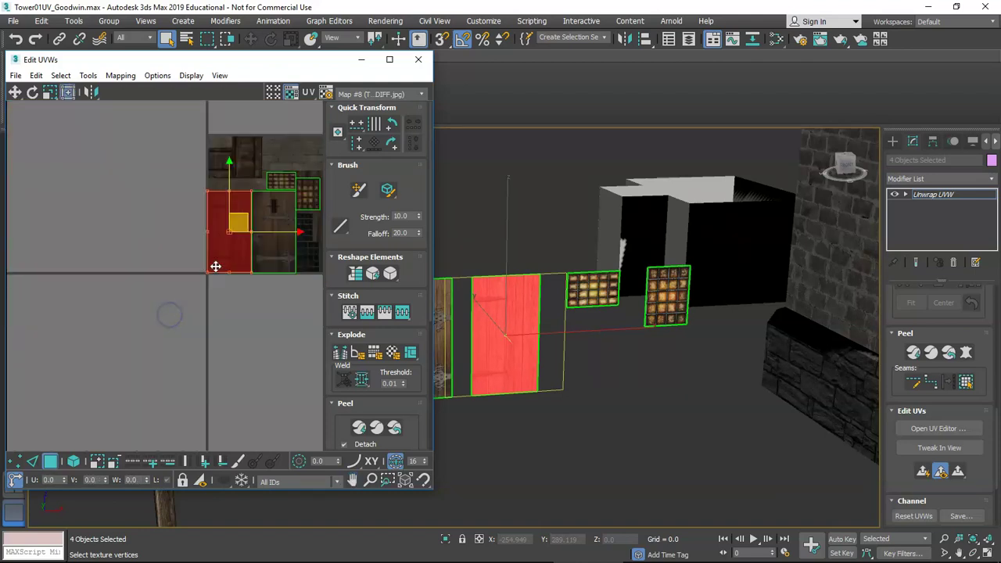
Step: Stretch the plank door shell's lower-left corner to the texture's lower-left corner and deselect the shell
middle_drag(237, 269, 167, 281)
scroll(167, 302, up, 4)
click(159, 274)
middle_drag(134, 221, 206, 309)
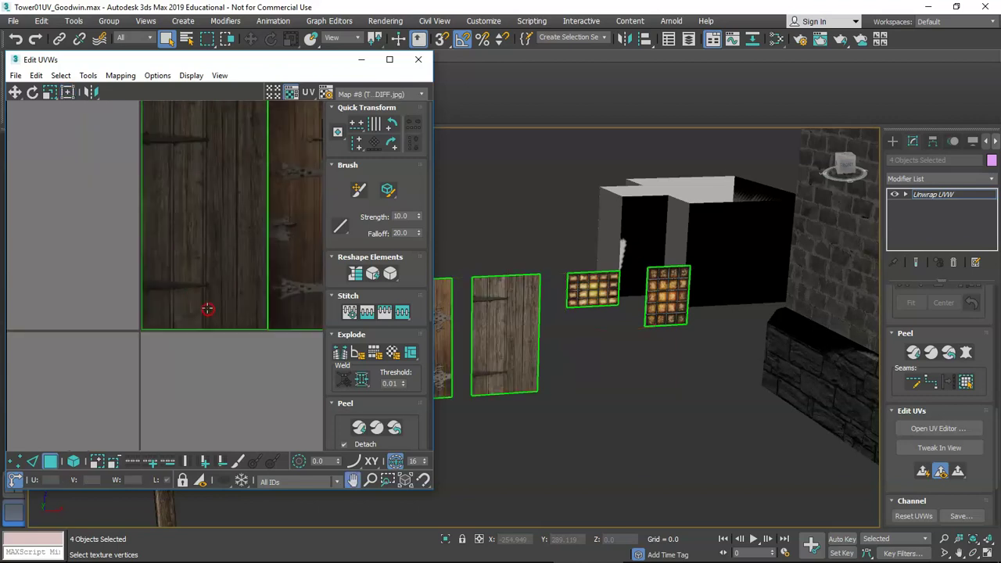
scroll(147, 312, up, 4)
scroll(154, 381, up, 4)
click(187, 320)
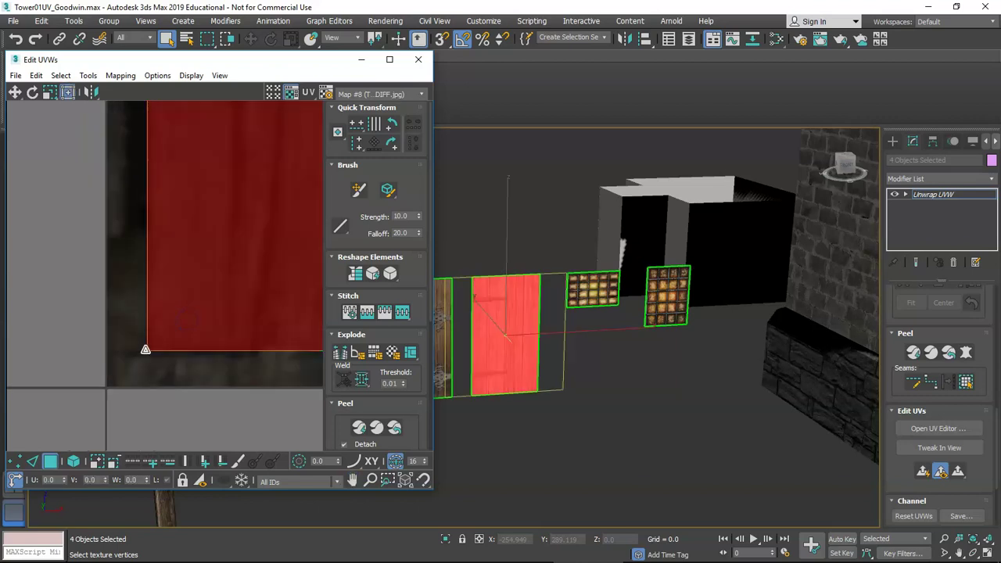
drag(145, 350, 107, 386)
click(155, 419)
Step: Check the four fitted shells, close the UV editor and collapse the panels' shared Unwrap UVW modifier
middle_drag(526, 358, 570, 342)
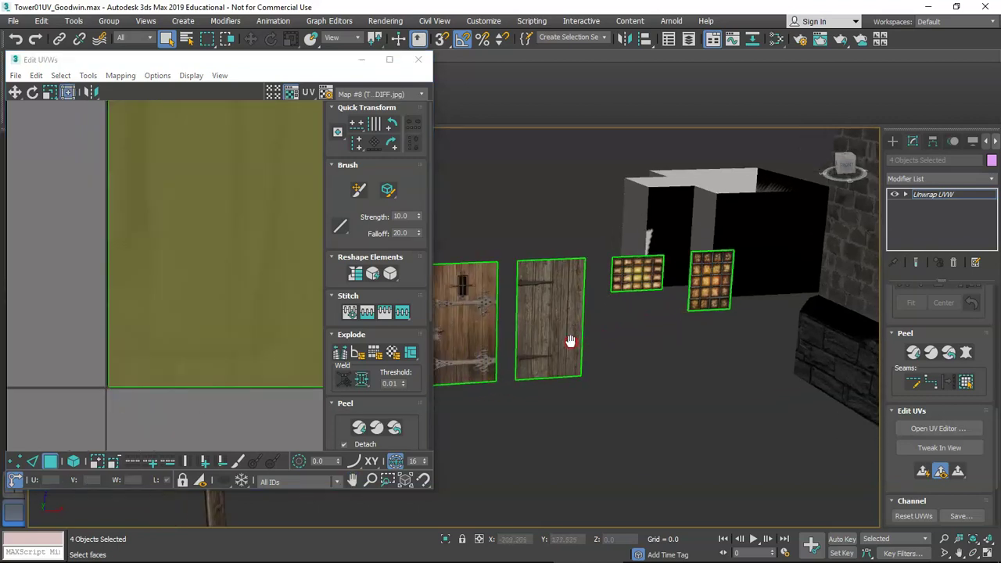
scroll(264, 225, down, 6)
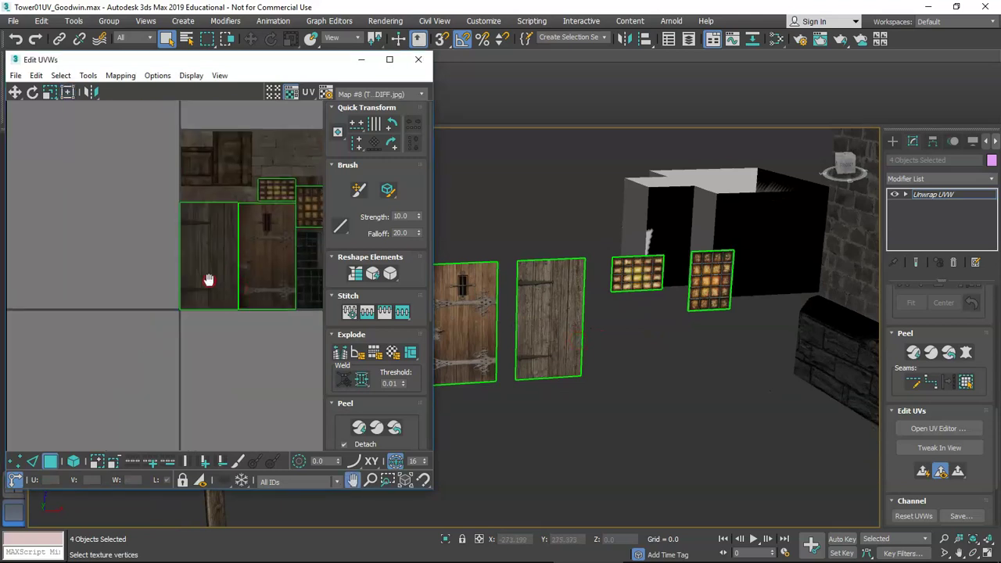
middle_drag(208, 279, 178, 303)
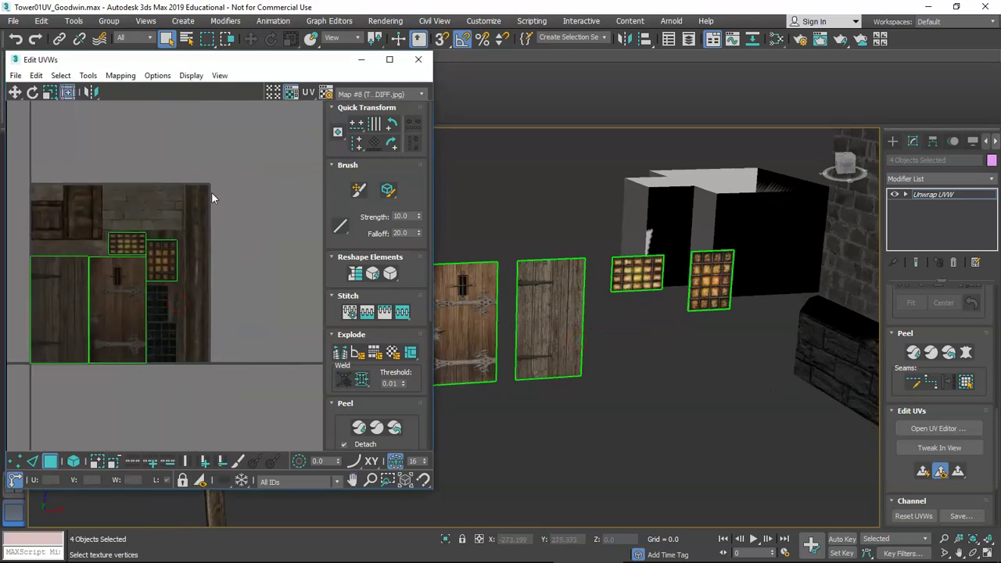
click(419, 61)
right_click(944, 193)
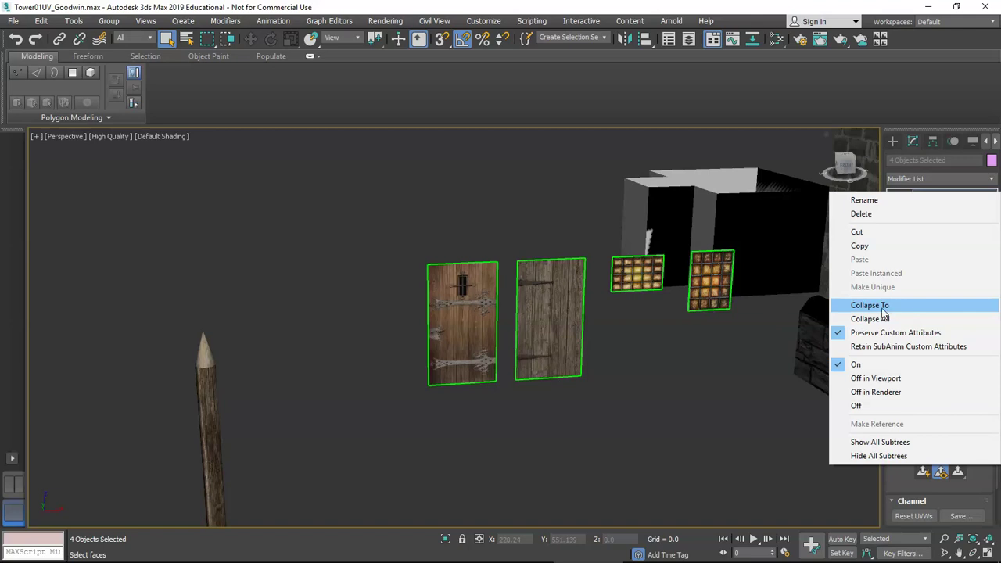
click(869, 305)
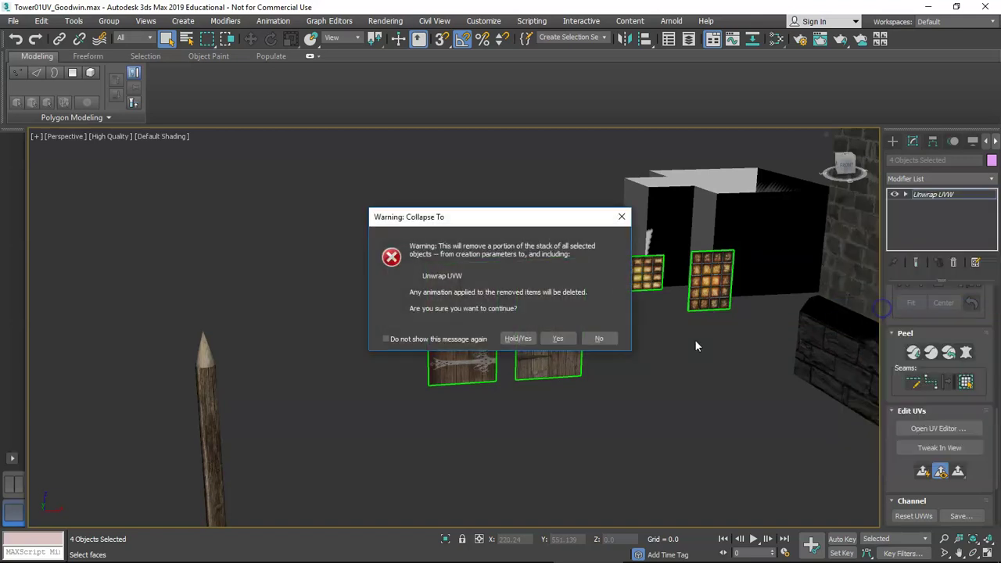
click(517, 341)
Step: Duplicate the two lit glass window panels as independent copies directly below the originals and clear the selection
middle_drag(679, 318, 516, 283)
click(517, 274)
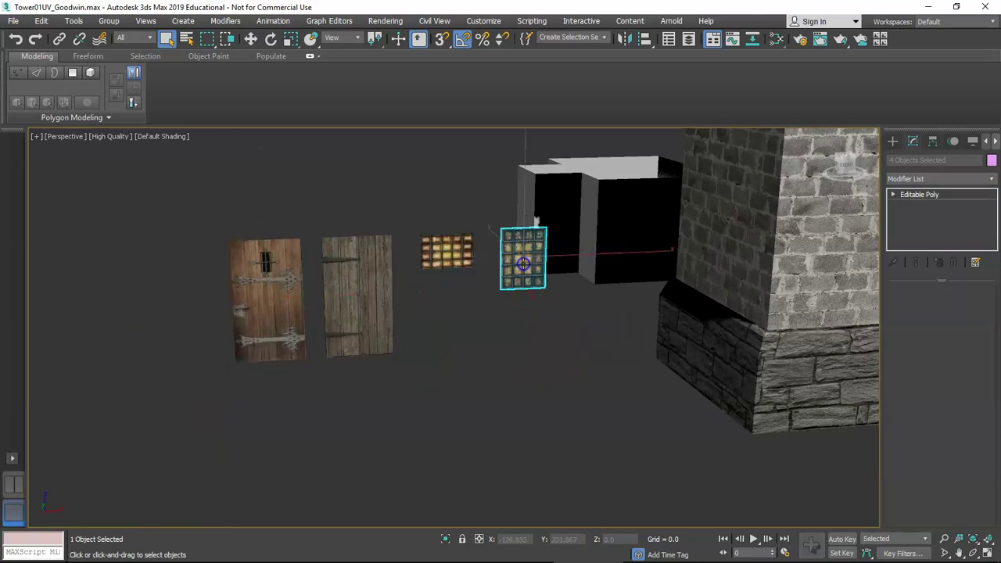
key(w)
click(457, 251)
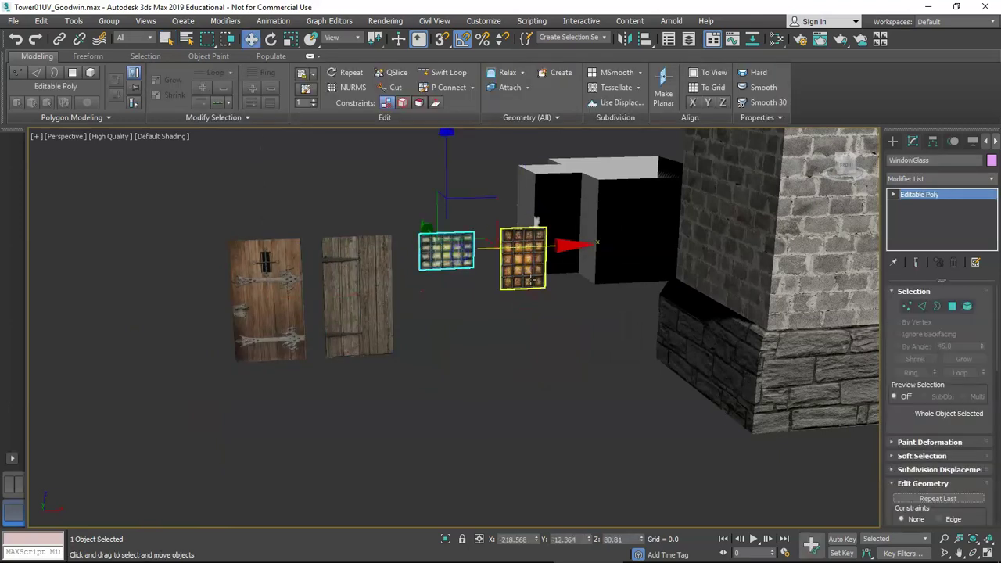
ctrl+click(523, 269)
middle_drag(523, 269, 443, 179)
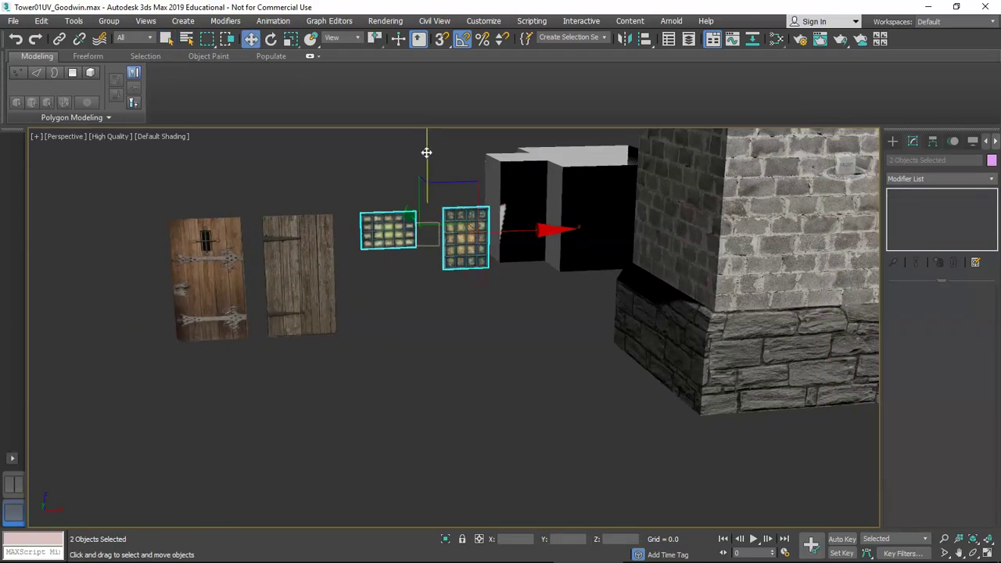
shift+drag(426, 153, 432, 277)
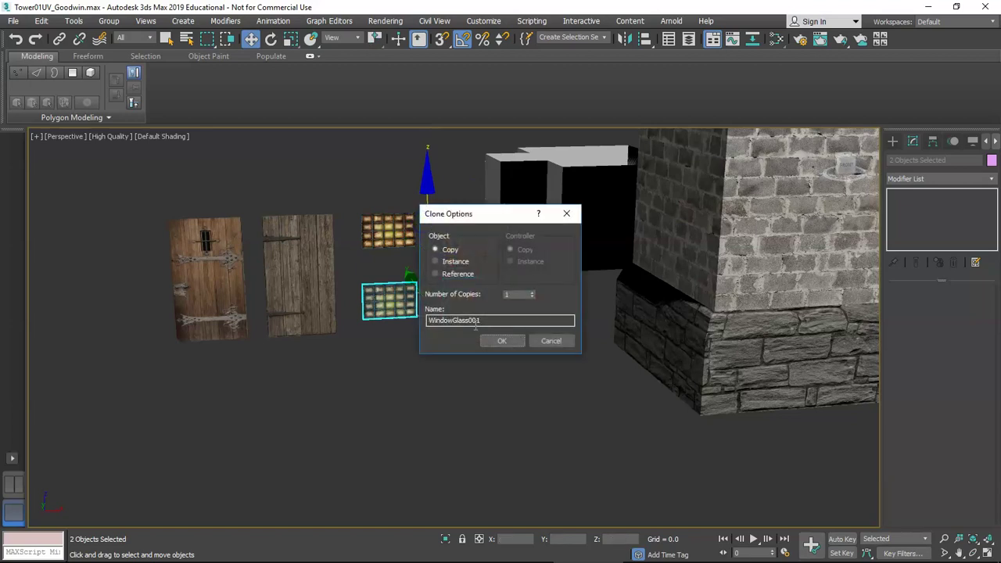
click(500, 344)
click(429, 388)
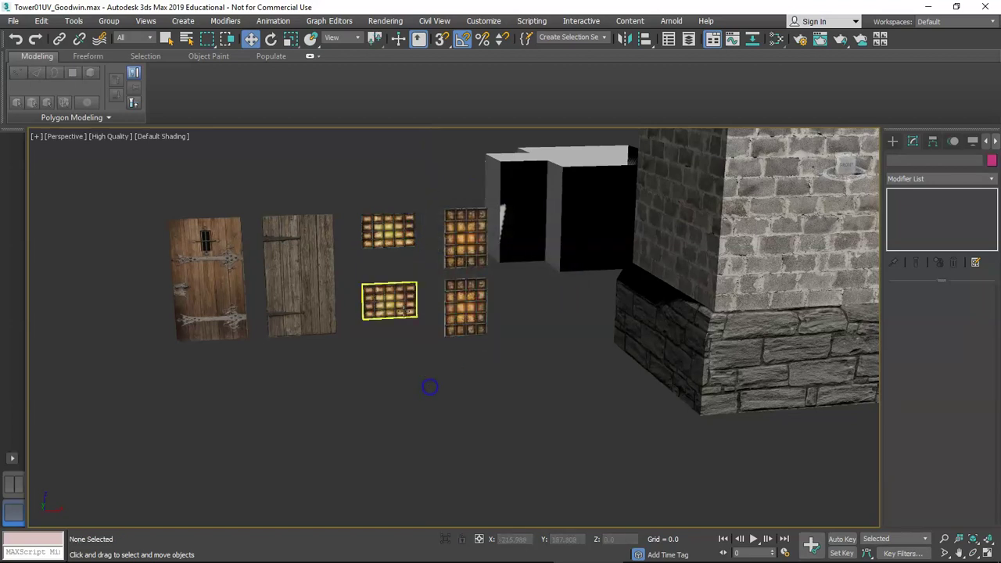
Step: Rename the copy of the smaller, wide window as WindowS_ Metal
click(391, 305)
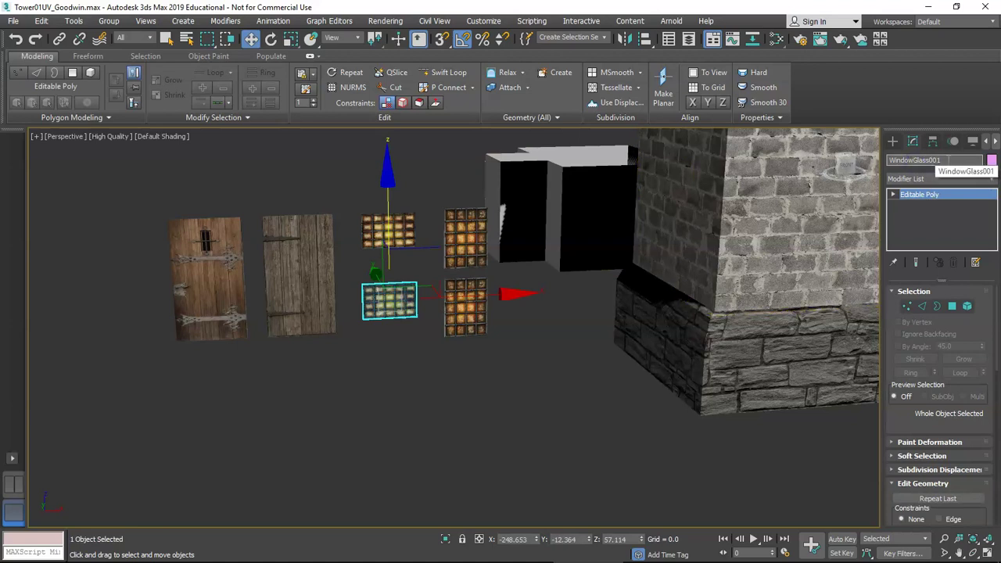
click(935, 160)
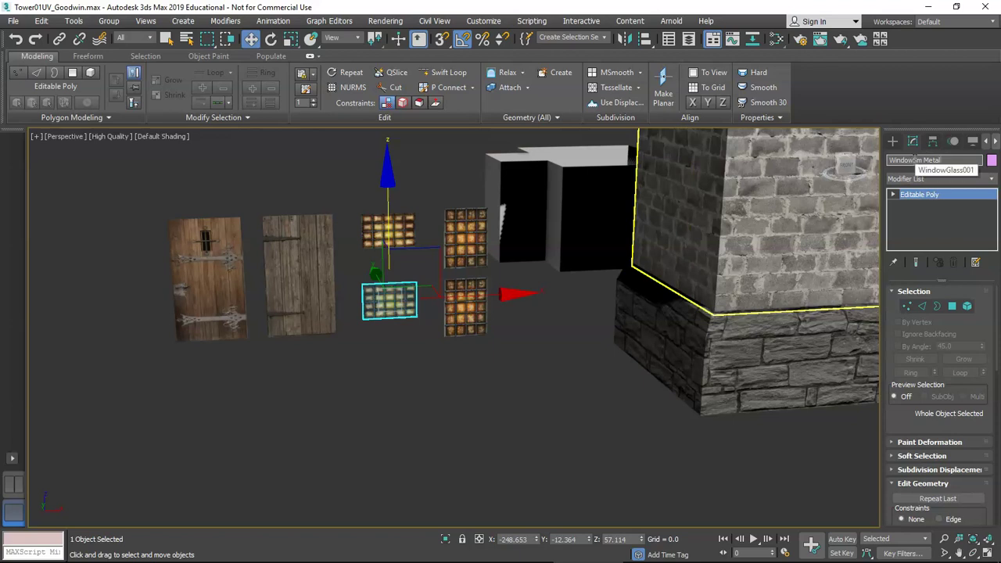
key(BackSpace)
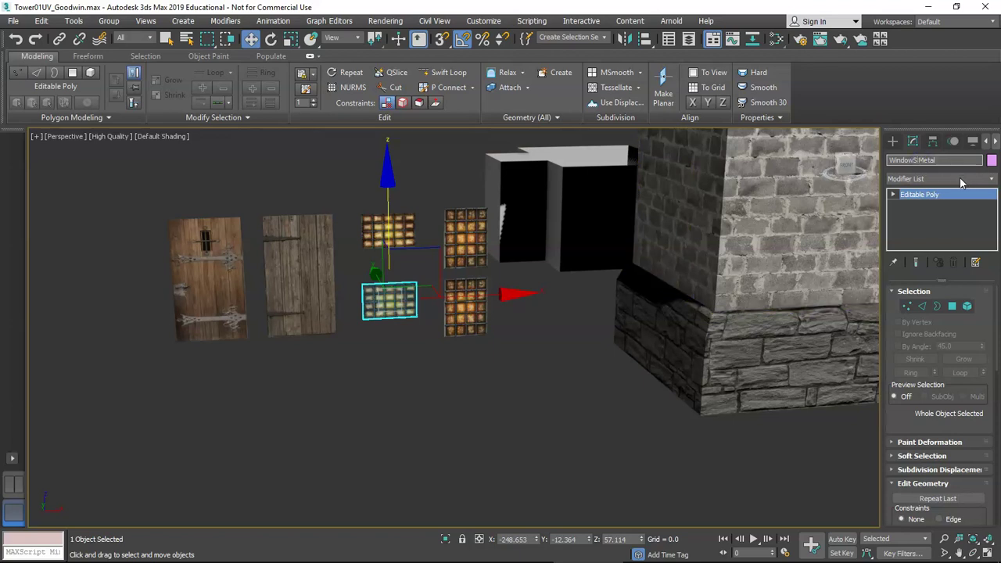
text(_)
Step: Rename the copy of the taller window as WindowBIGmtl and deselect it
click(396, 228)
click(466, 307)
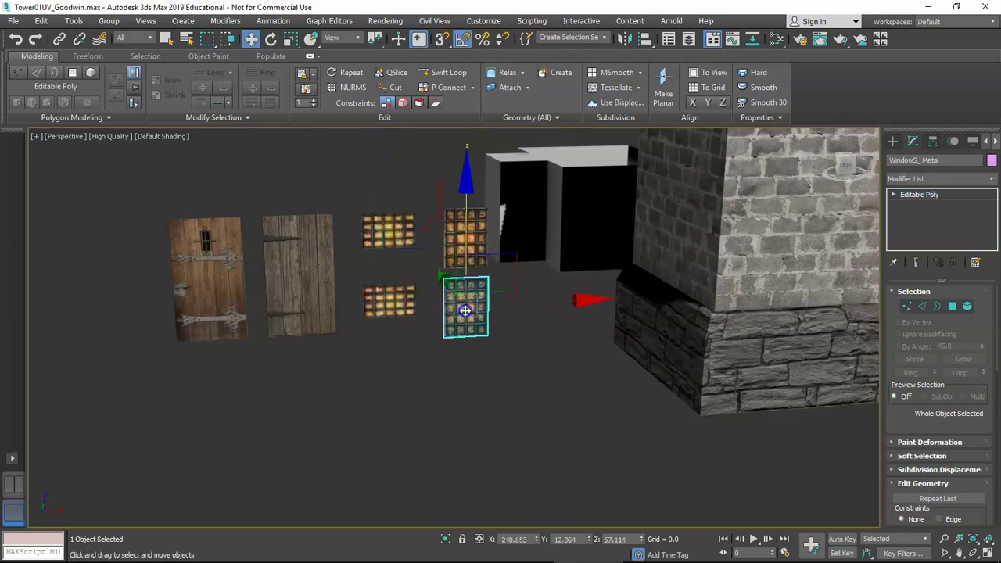
drag(962, 162, 921, 164)
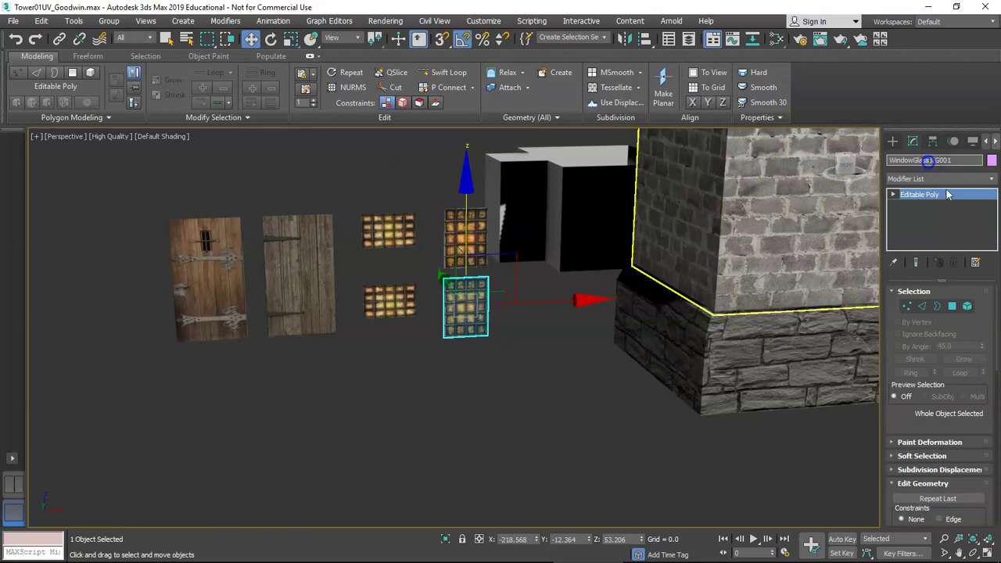
key(BackSpace)
key(BackSpace)
key(BackSpace)
key(BackSpace)
key(BackSpace)
click(565, 347)
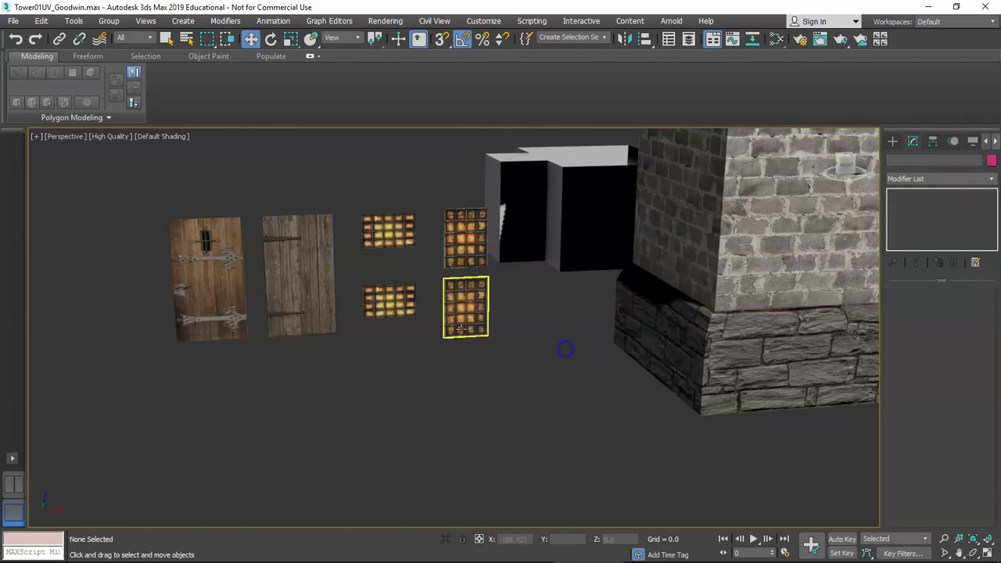
Step: Select both lower window copies and apply one shared Unwrap UVW modifier to them
click(465, 307)
ctrl+click(390, 301)
click(943, 179)
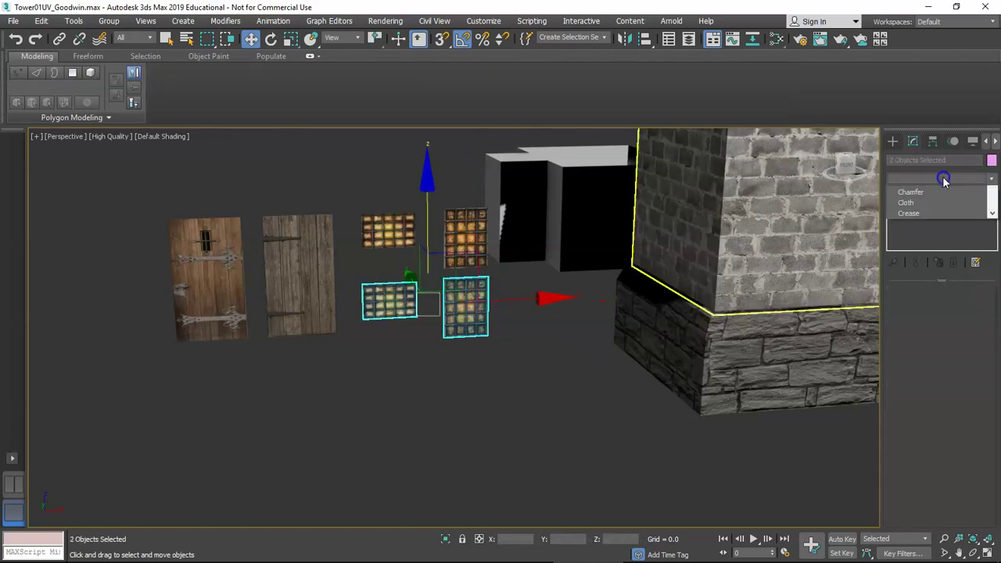
key(u)
key(Return)
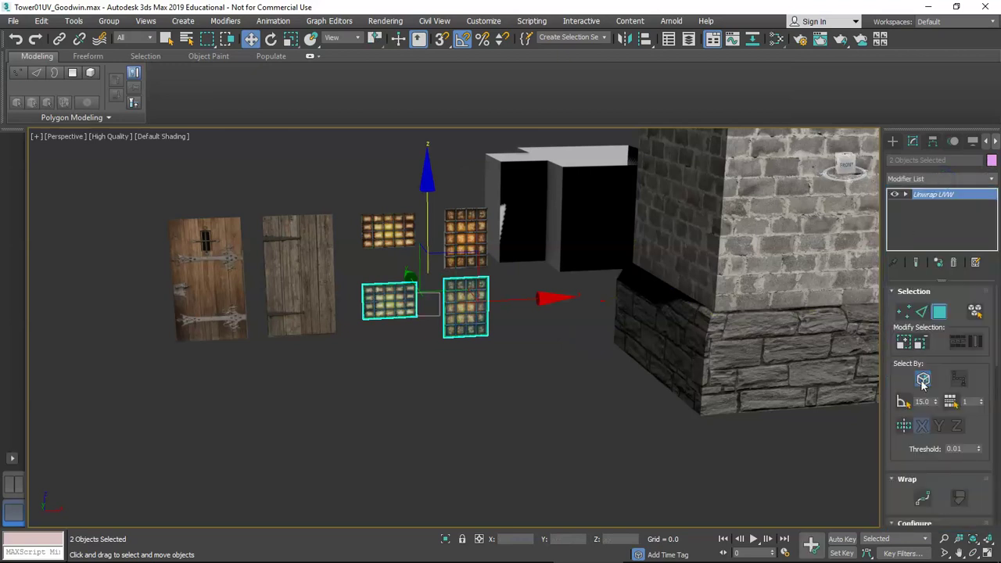
Step: Open the UV editor for the two window copies and display Map #8 (TowerTexture_DIFF.jpg) as its background
scroll(929, 379, down, 10)
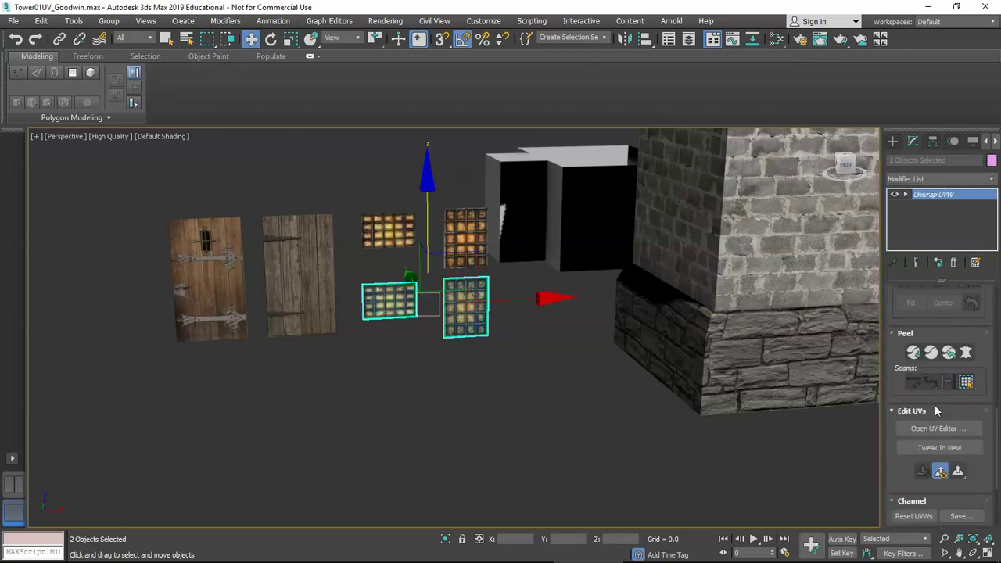
click(939, 334)
scroll(595, 340, up, 5)
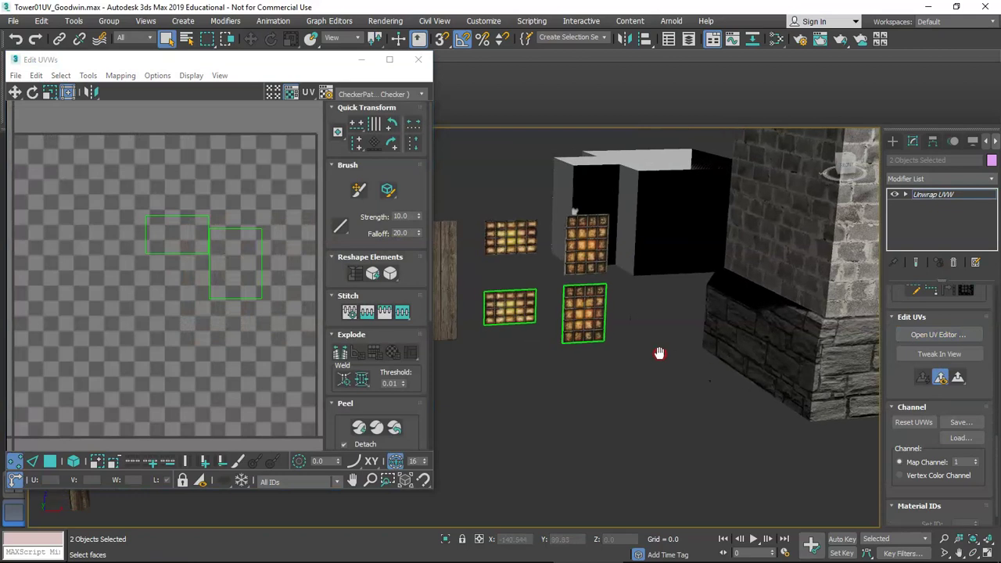
middle_drag(564, 336, 615, 348)
click(377, 93)
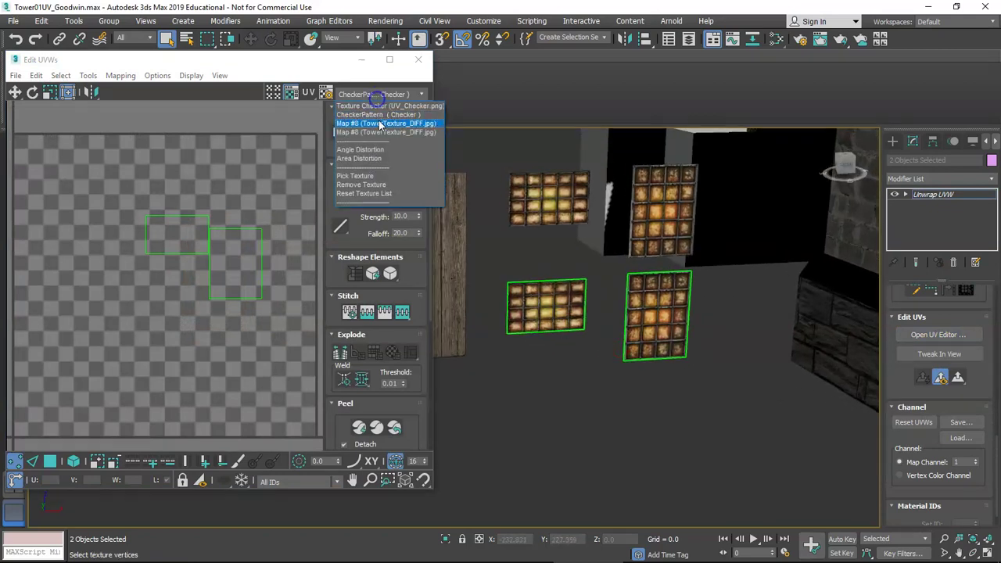
click(377, 125)
Step: Select both window shells as polygons and move them down beside the unlit window textures at the map's lower edge, then deselect them
drag(115, 160, 225, 288)
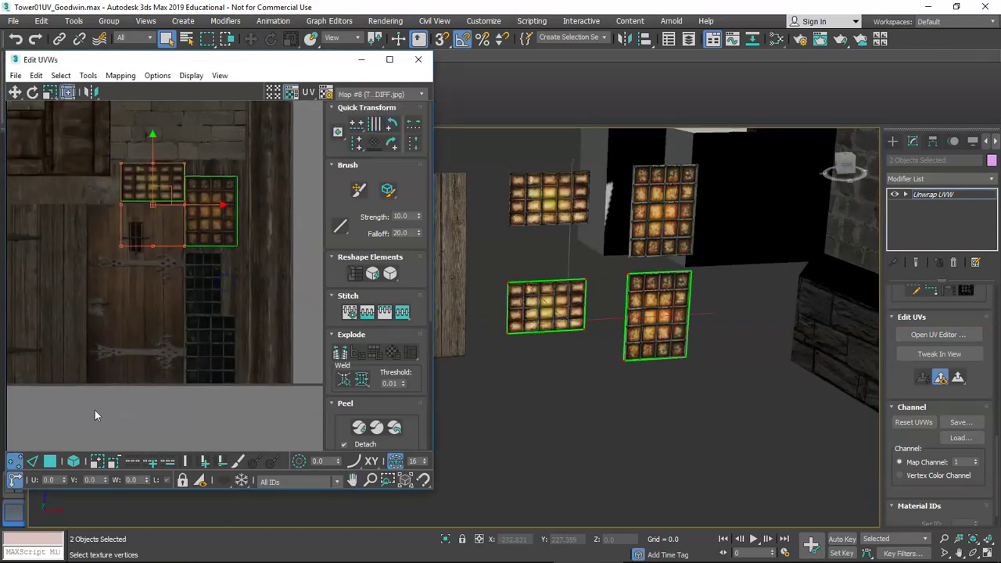
click(50, 463)
drag(117, 158, 255, 352)
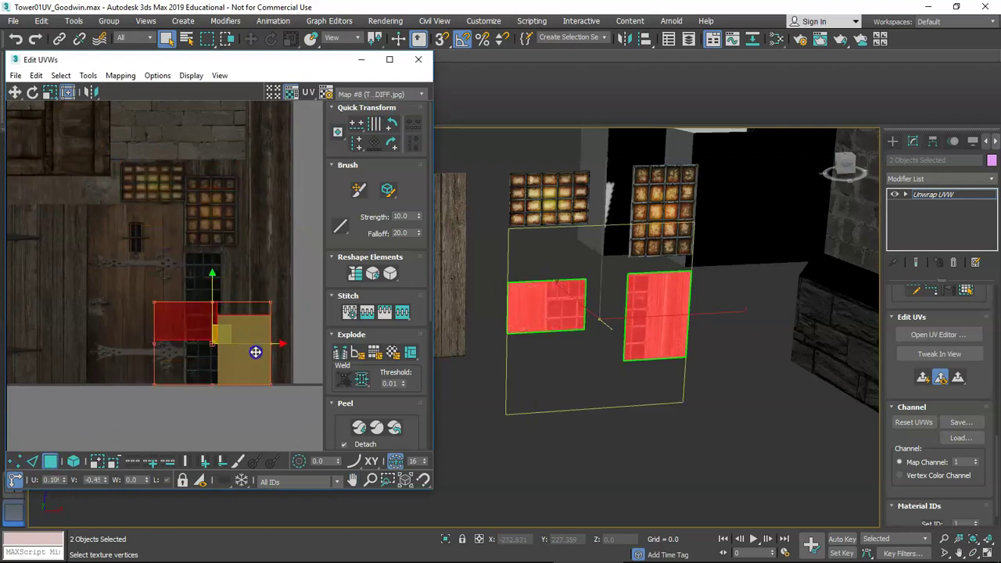
scroll(242, 315, up, 4)
scroll(251, 273, down, 3)
middle_drag(270, 297, 260, 282)
click(284, 339)
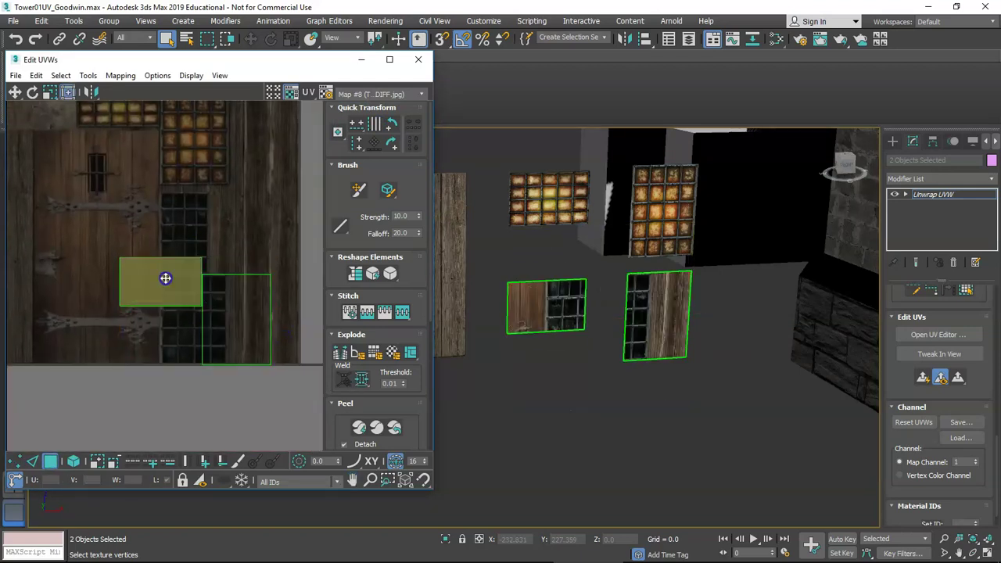
Step: Rotate the smaller window's shell 90 degrees and move it onto the upper unlit window texture
click(165, 278)
click(393, 145)
scroll(168, 265, up, 3)
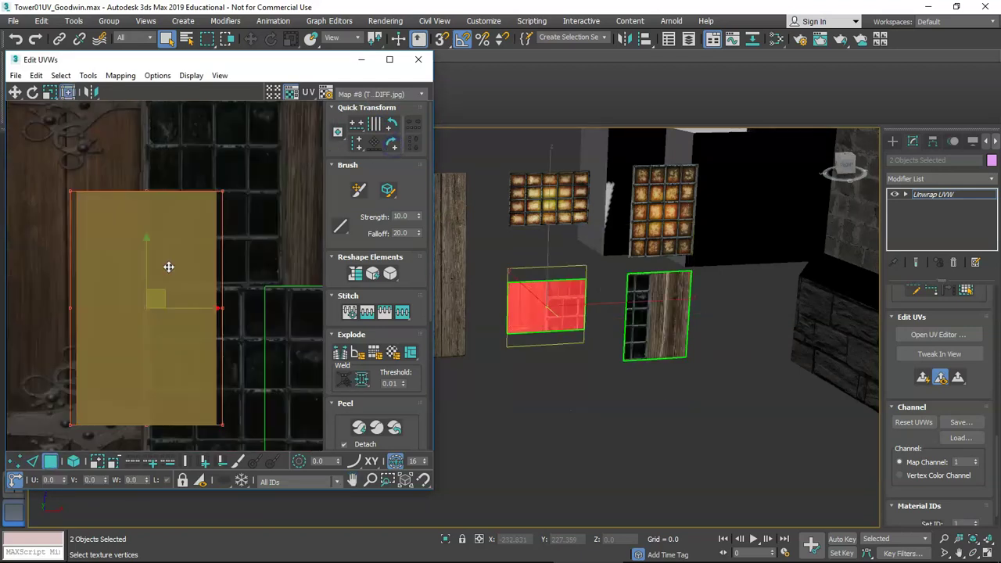
drag(160, 269, 227, 177)
middle_drag(227, 177, 215, 306)
scroll(216, 290, up, 1)
drag(217, 337, 212, 280)
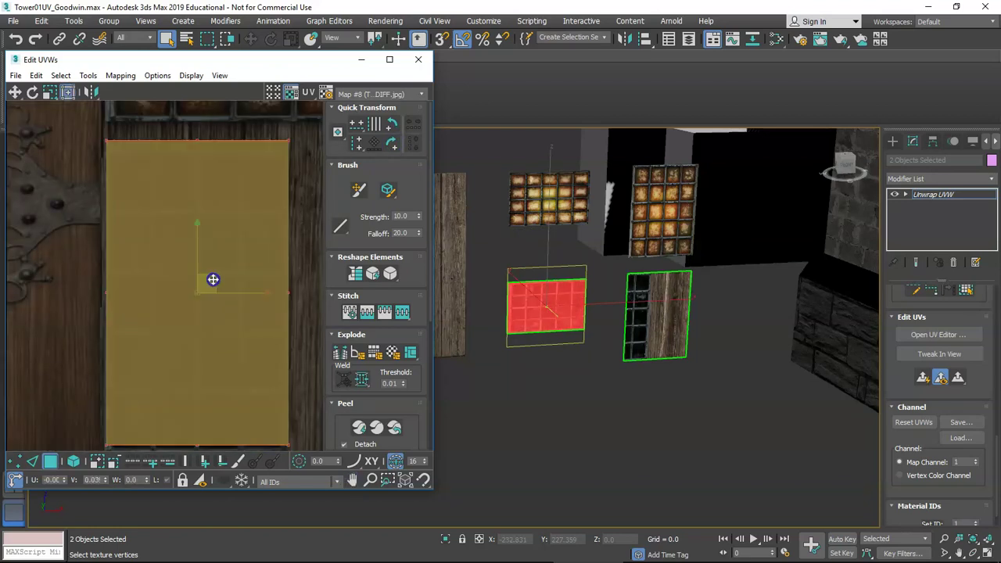
Step: Stretch the smaller window shell's lower-left and upper-right corners to the matching corners of the upper unlit window texture
middle_drag(151, 388, 199, 250)
scroll(160, 313, up, 5)
drag(146, 279, 151, 303)
scroll(184, 251, down, 5)
middle_drag(226, 193, 147, 339)
middle_drag(189, 206, 180, 263)
scroll(220, 257, up, 3)
scroll(219, 258, up, 2)
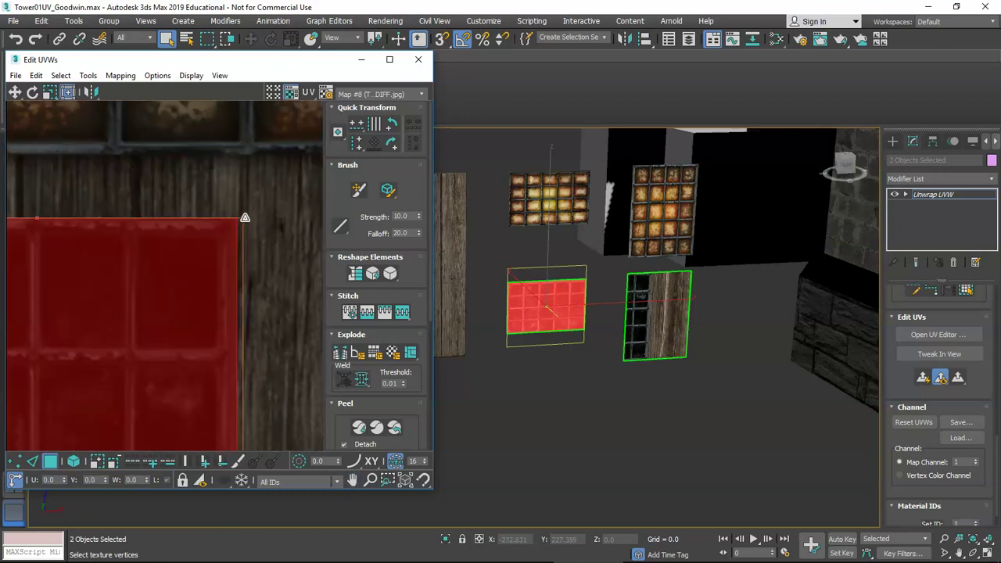
mouse_move(246, 216)
mouse_down()
mouse_move(228, 226)
mouse_move(235, 220)
mouse_up()
scroll(234, 219, down, 5)
Step: Move the taller window's shell onto the lower unlit window texture, level with the texture map's lower edge
middle_drag(231, 321, 205, 106)
click(243, 219)
drag(254, 208, 181, 204)
scroll(219, 274, up, 5)
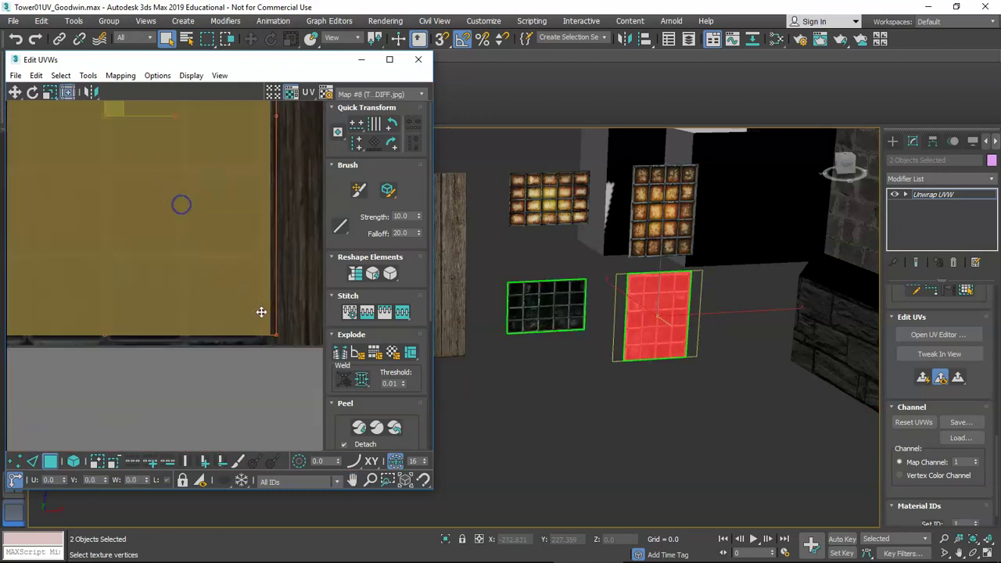
middle_drag(295, 377, 216, 299)
scroll(172, 272, up, 3)
drag(249, 277, 262, 345)
scroll(217, 325, down, 4)
Step: Stretch the taller window shell's lower-left corner to the lower-left corner of the unlit window texture
middle_drag(132, 325, 342, 302)
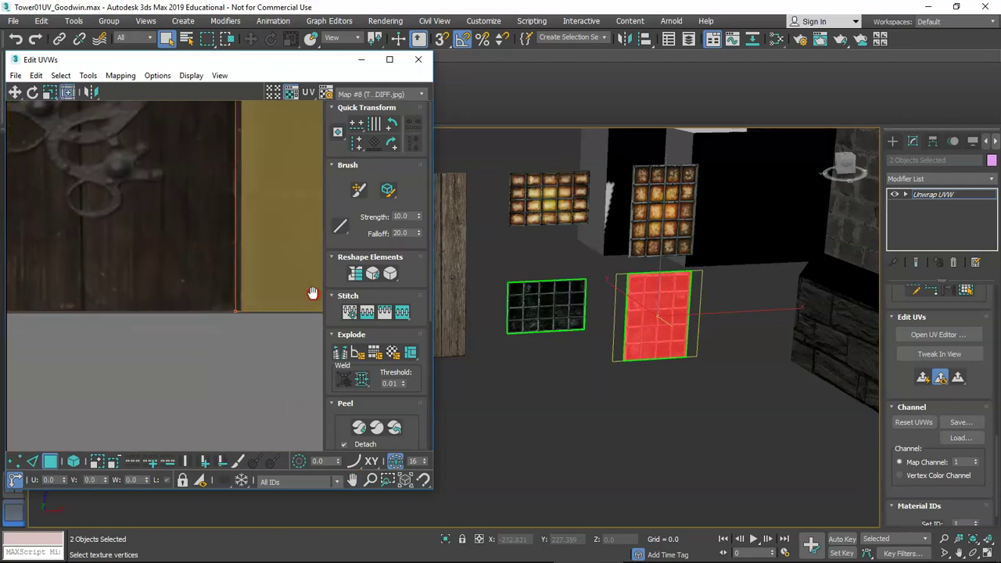
scroll(207, 306, up, 4)
middle_drag(266, 301, 135, 314)
scroll(140, 327, up, 3)
mouse_move(136, 338)
mouse_down()
mouse_move(212, 336)
mouse_move(127, 346)
mouse_up()
Step: Stretch the taller window shell's upper-left corner to the boundary below the smaller window's shell
scroll(181, 280, down, 5)
middle_drag(186, 251, 186, 205)
middle_drag(190, 161, 168, 310)
scroll(161, 274, up, 5)
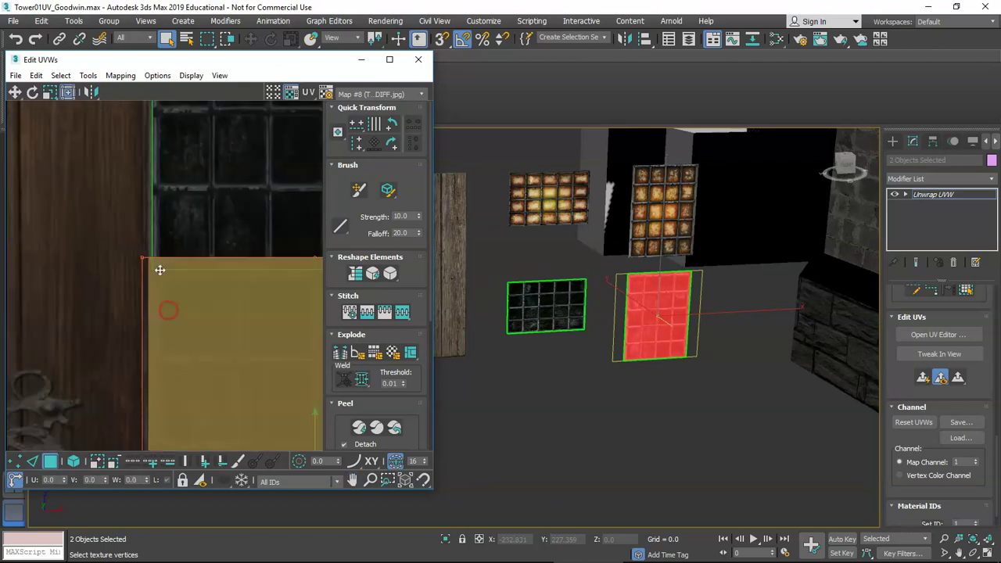
drag(123, 202, 143, 230)
Step: Adjust the taller window shell's upper-right corner to the edge of the unlit window texture and deselect the shell
scroll(200, 272, down, 5)
middle_drag(271, 293, 34, 275)
scroll(166, 271, up, 5)
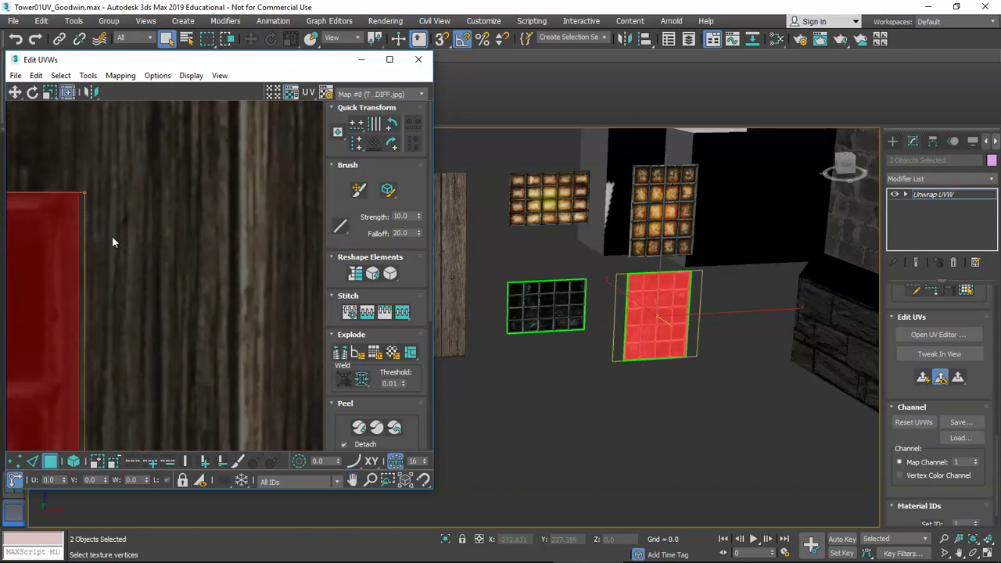
middle_drag(86, 216, 183, 228)
click(181, 205)
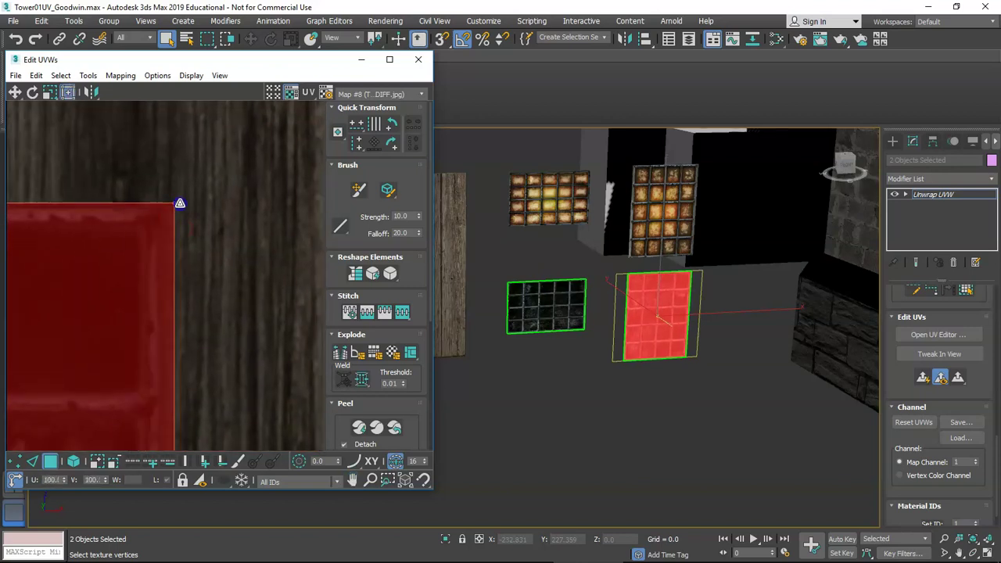
drag(183, 204, 188, 204)
scroll(212, 238, down, 5)
click(236, 295)
Step: Check the two fitted window shells, close the UV editor and collapse the copies' shared Unwrap UVW modifier
scroll(186, 315, down, 1)
middle_drag(186, 315, 189, 250)
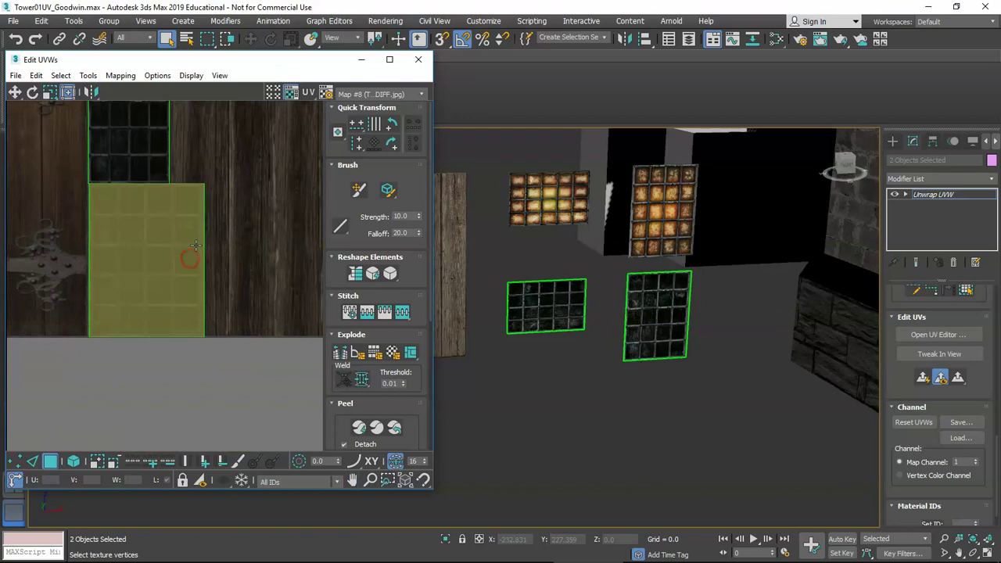
middle_drag(199, 194, 231, 234)
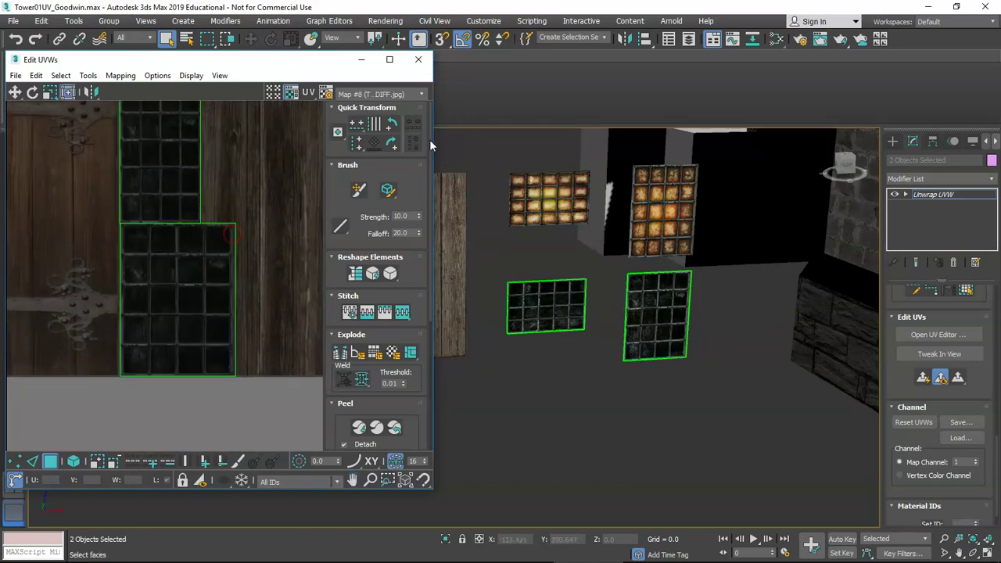
click(418, 58)
right_click(928, 194)
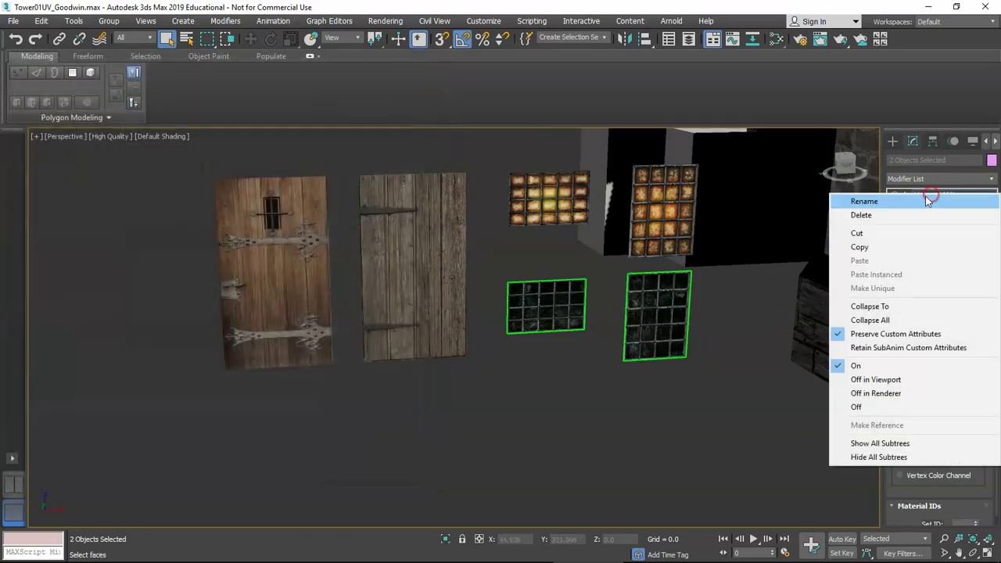
click(882, 305)
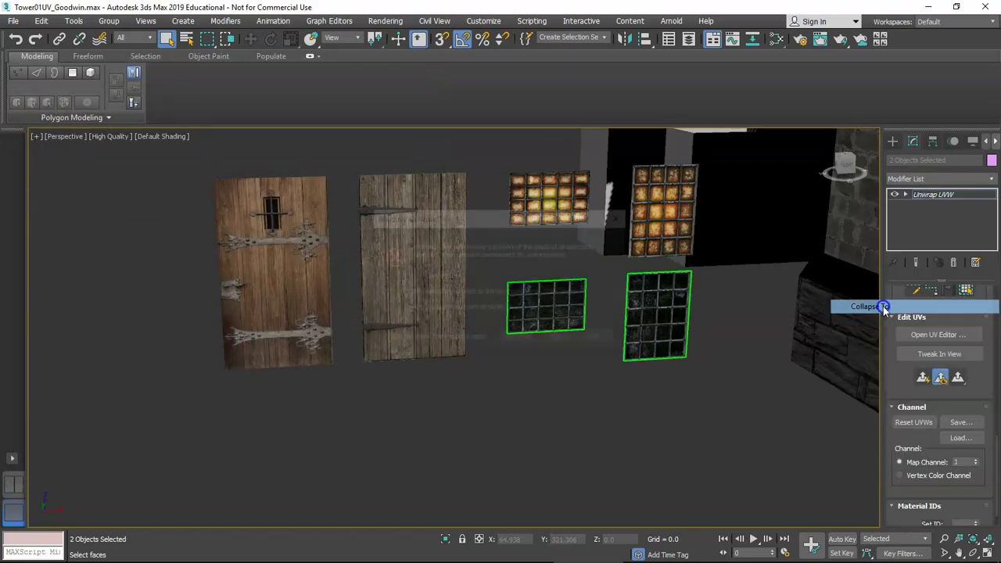
click(518, 338)
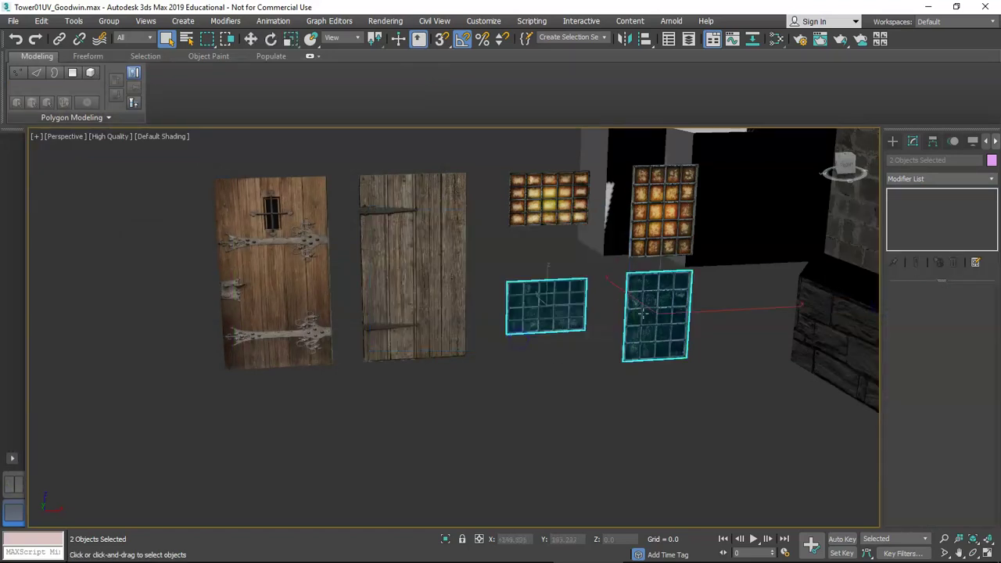
Step: Inspect the metal and glass window panels one at a time to check their object names
middle_drag(572, 345, 510, 338)
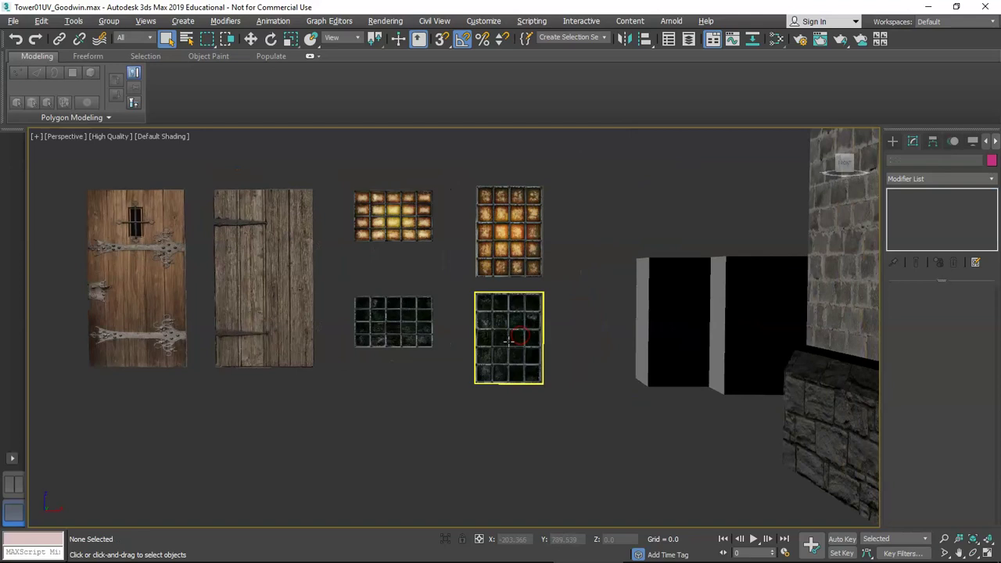
click(540, 335)
click(391, 320)
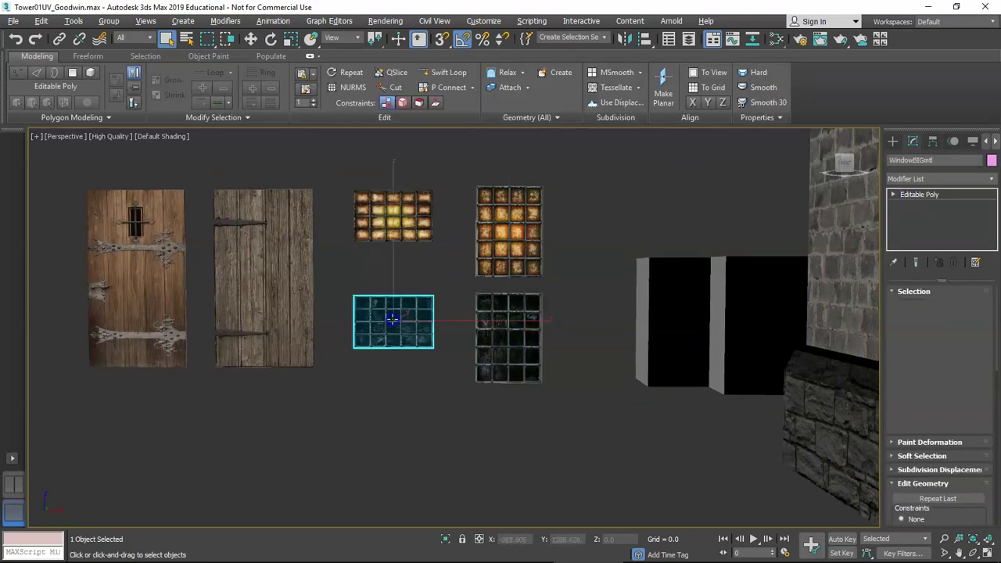
click(548, 216)
click(503, 222)
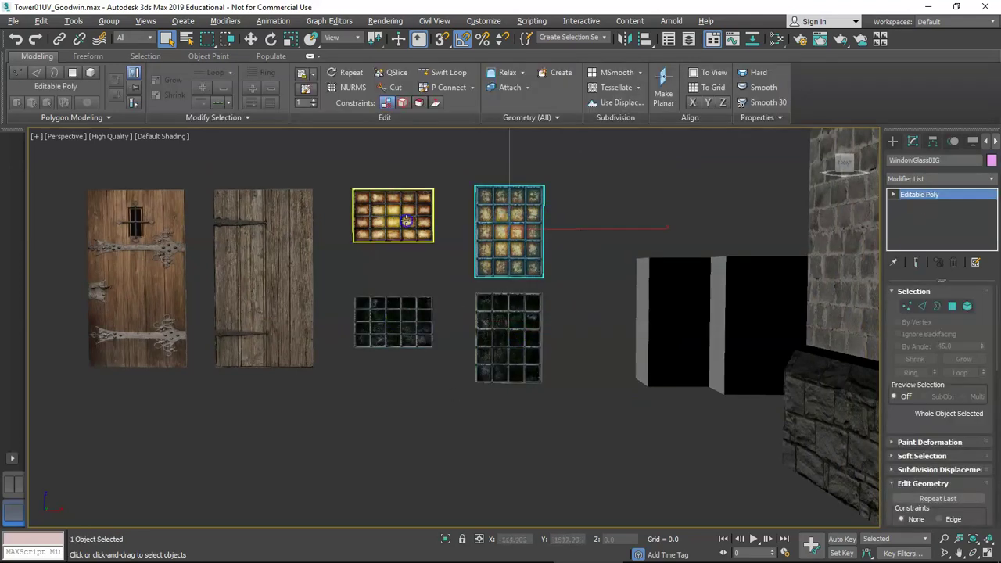
Step: Check the remaining window panels' names by selecting each in turn, and look over the finished pieces beside the tower
click(406, 220)
click(400, 330)
click(406, 234)
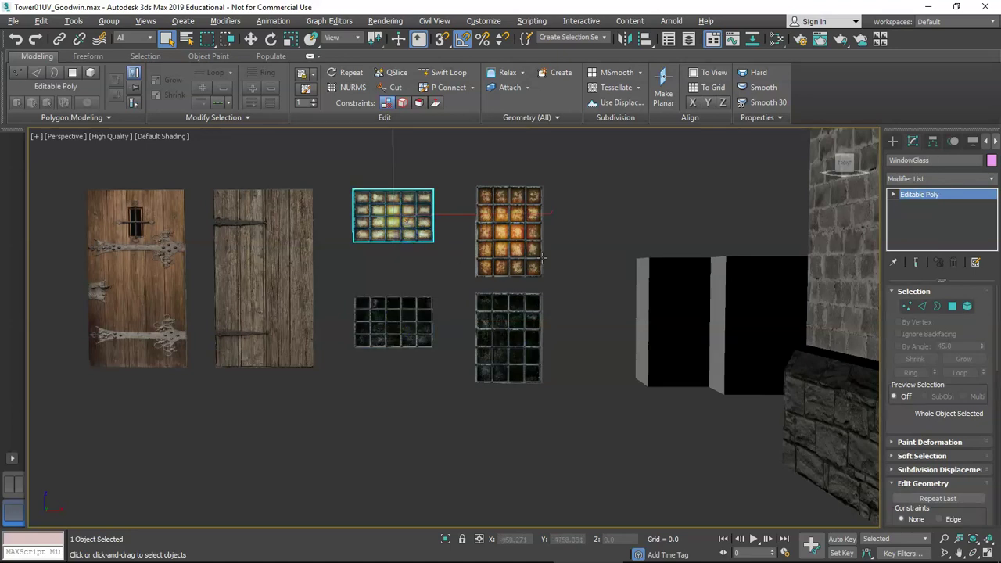
click(397, 327)
click(507, 342)
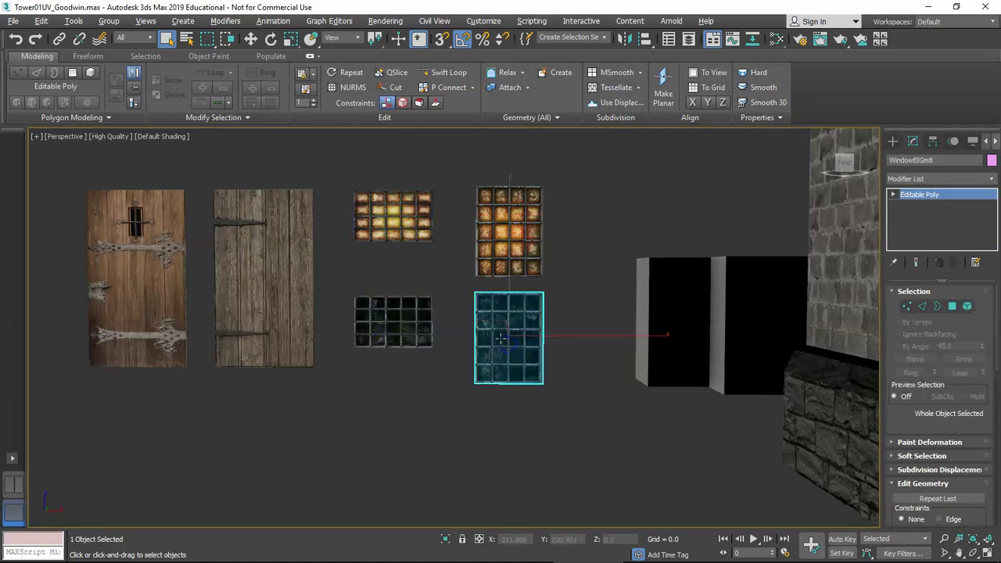
scroll(485, 341, down, 6)
alt+middle_drag(459, 335, 429, 340)
middle_drag(599, 312, 508, 359)
alt+middle_drag(442, 352, 469, 346)
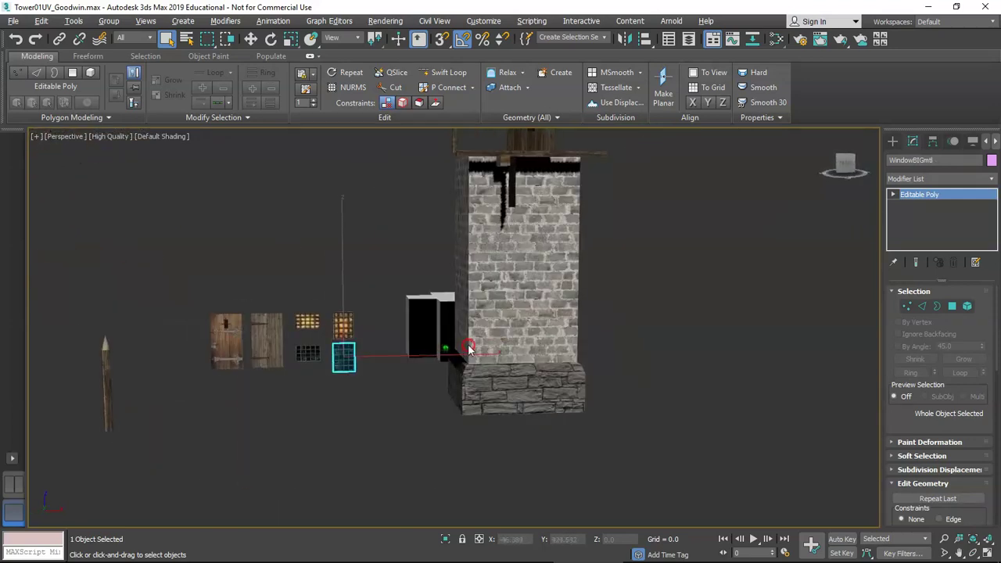
middle_drag(349, 362, 399, 352)
scroll(434, 352, down, 3)
scroll(433, 353, up, 3)
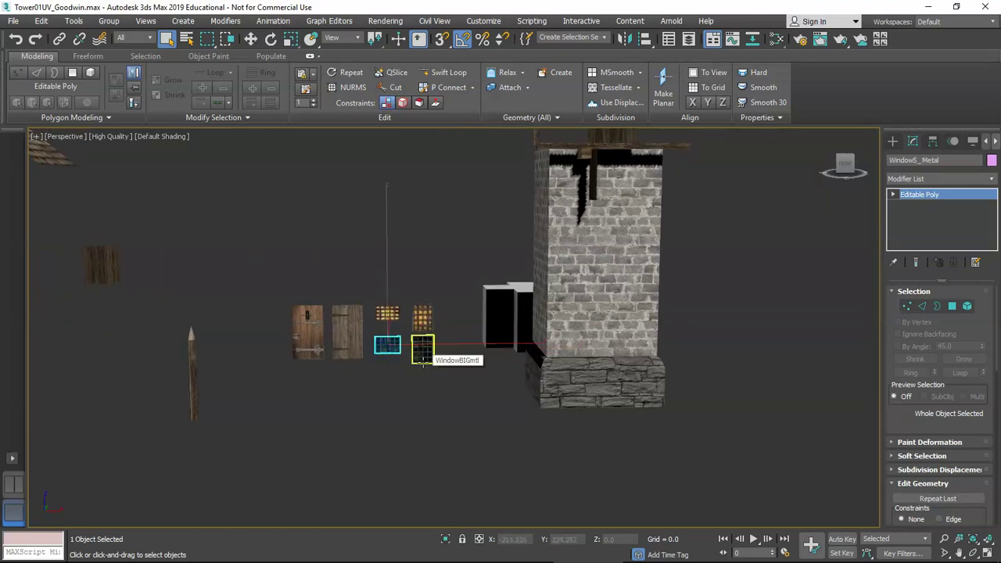
alt+middle_drag(438, 356, 387, 406)
scroll(359, 388, up, 5)
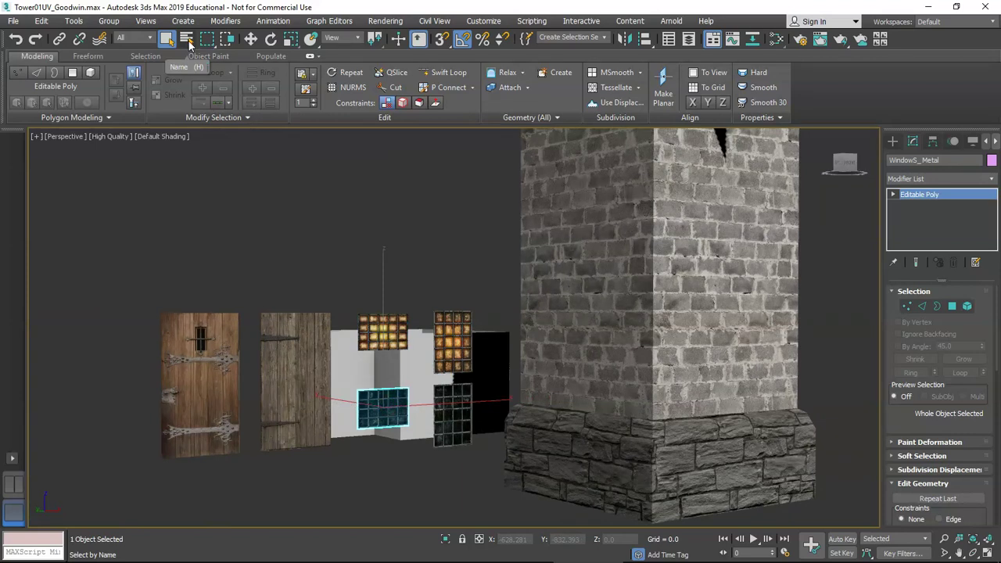
Step: Review the object names in the Select From Scene list, highlight Door001, and close the list without applying a selection
click(186, 38)
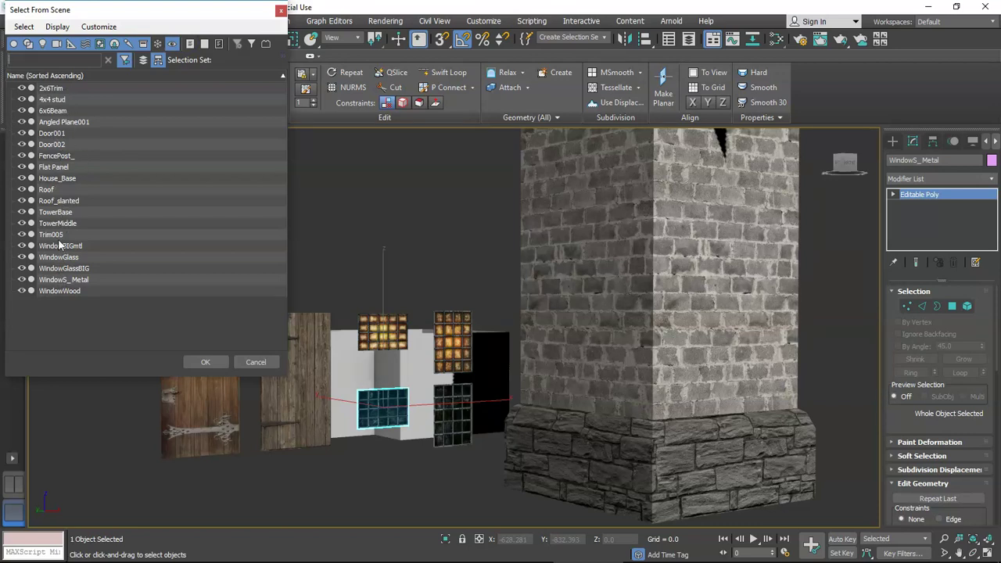
click(55, 134)
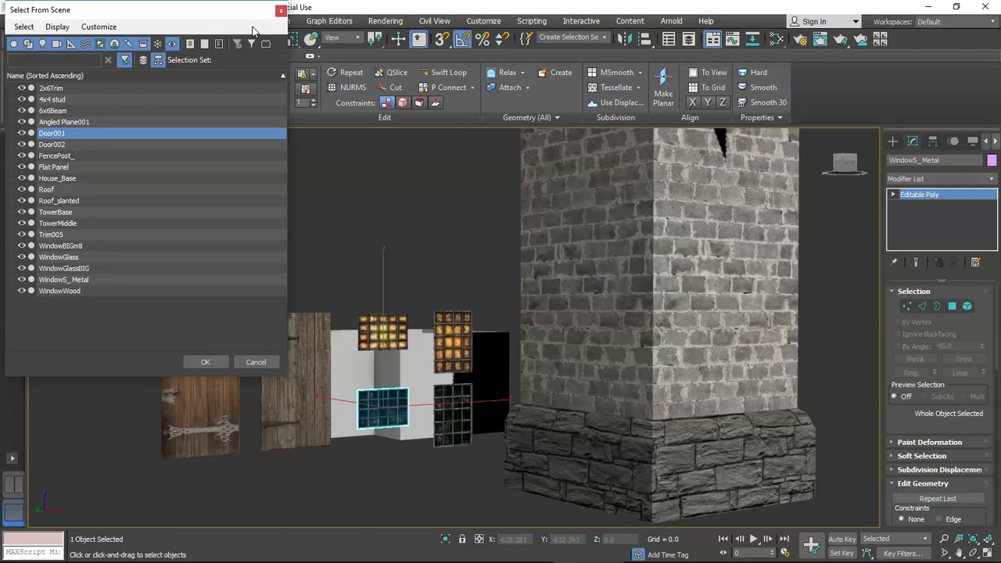
click(282, 13)
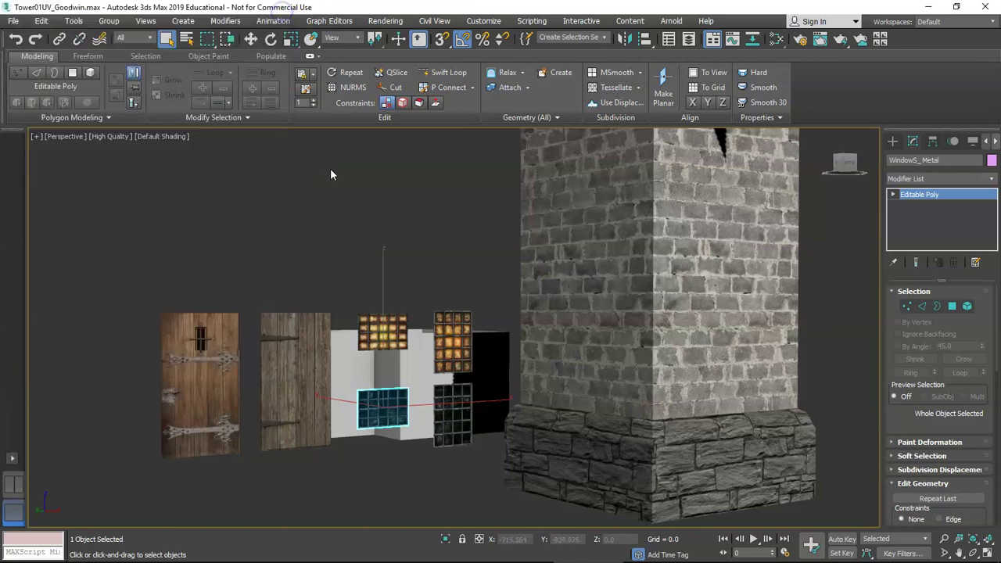
Step: Select the two crossing horizontal beams and the vertical post at the top of the tower wall together
middle_drag(567, 321, 472, 327)
scroll(447, 335, down, 5)
scroll(478, 303, up, 3)
scroll(423, 354, up, 4)
click(472, 327)
ctrl+click(477, 317)
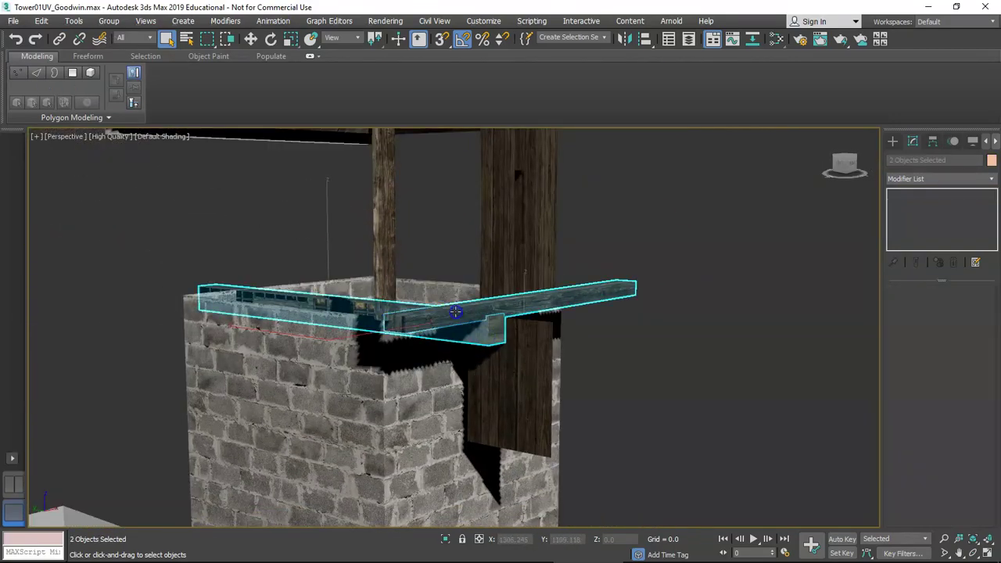
ctrl+click(385, 268)
alt+middle_drag(385, 267, 423, 339)
scroll(423, 339, up, 3)
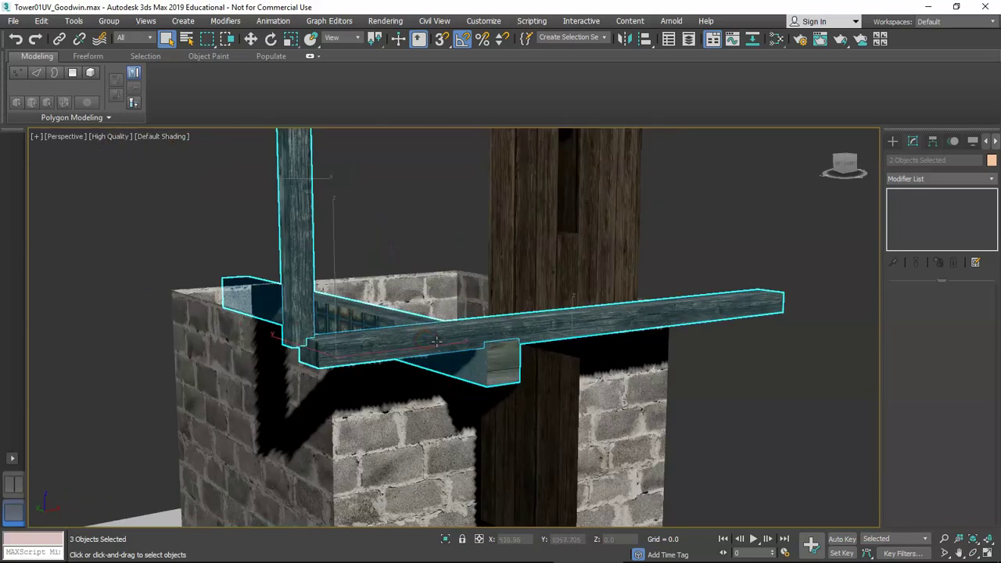
Step: Apply one shared Unwrap UVW modifier to the three selected timbers and open its UV editor
click(917, 181)
key(u)
key(Return)
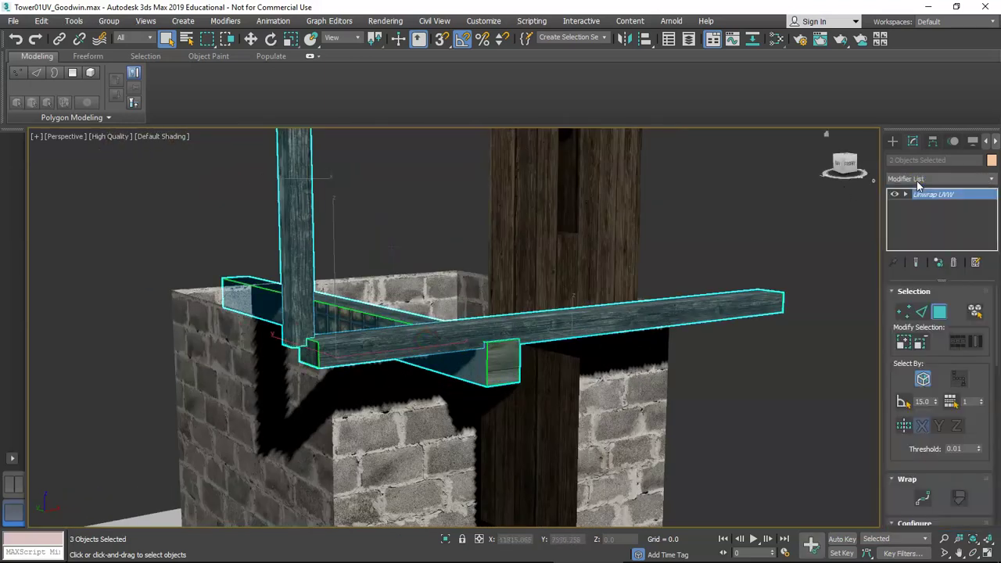
scroll(929, 390, down, 2)
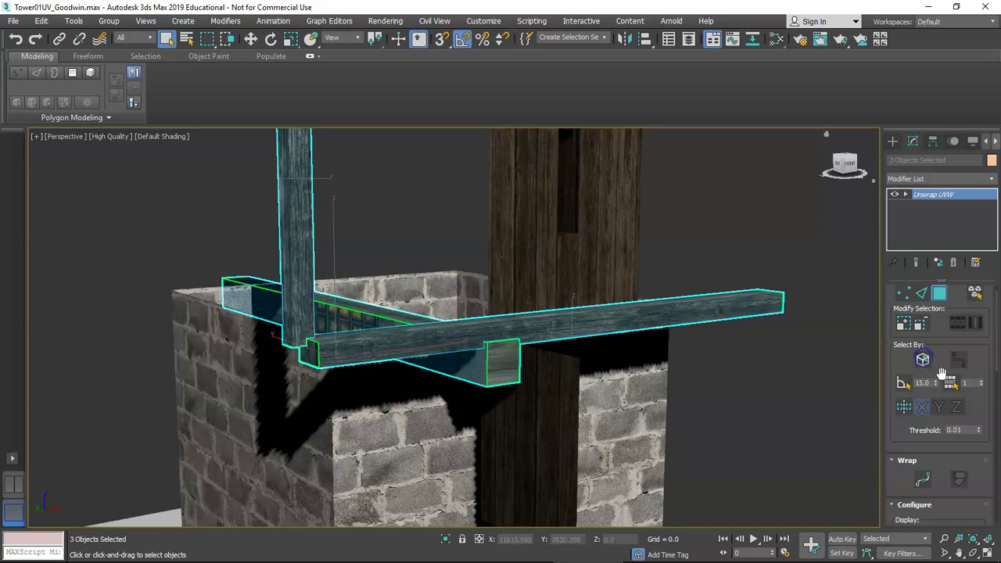
scroll(942, 373, down, 10)
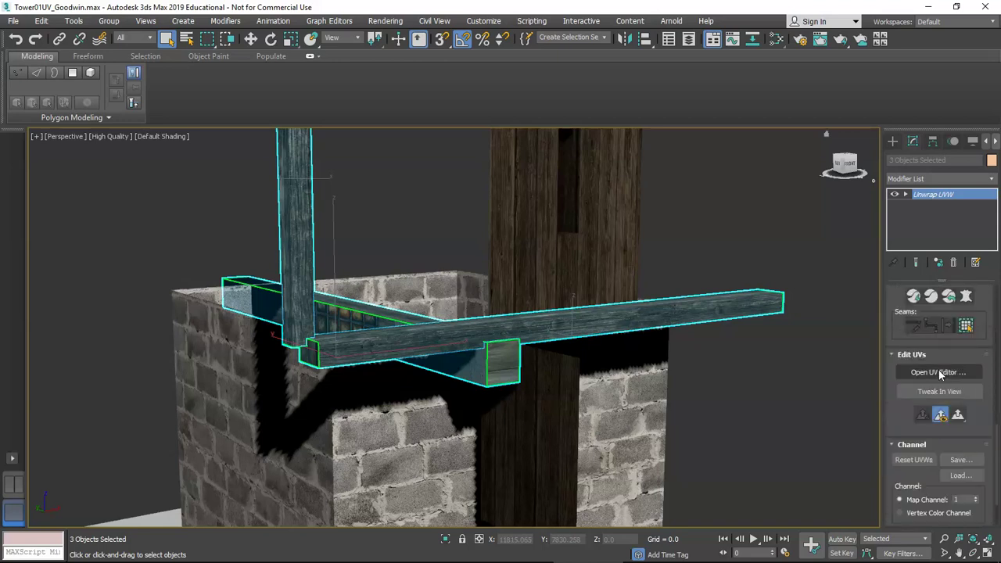
click(940, 370)
Step: Display the TowerTexture_DIFF map behind the timbers' UVs in place of the checker pattern
middle_drag(510, 347, 662, 347)
scroll(671, 334, down, 5)
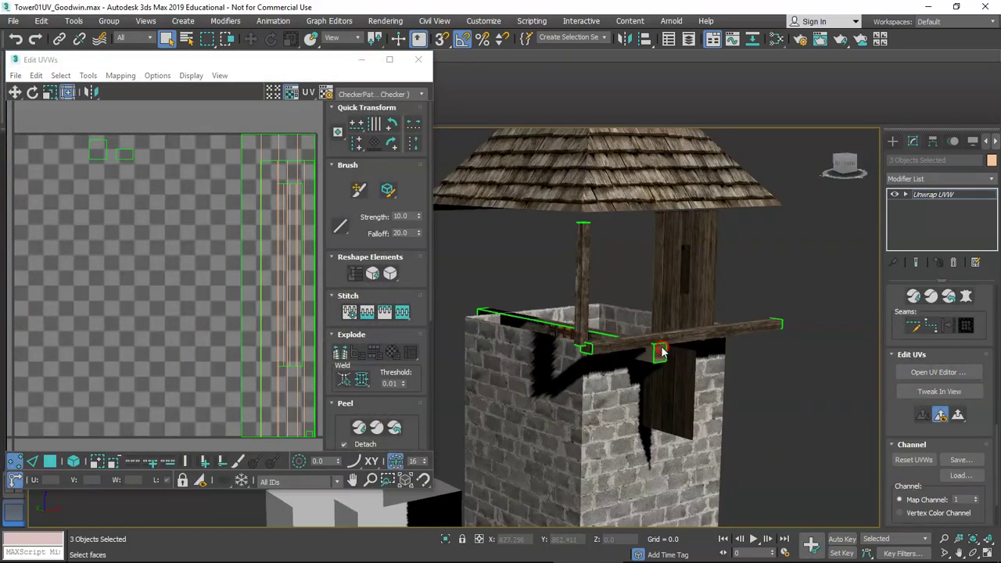
scroll(208, 274, down, 2)
click(368, 94)
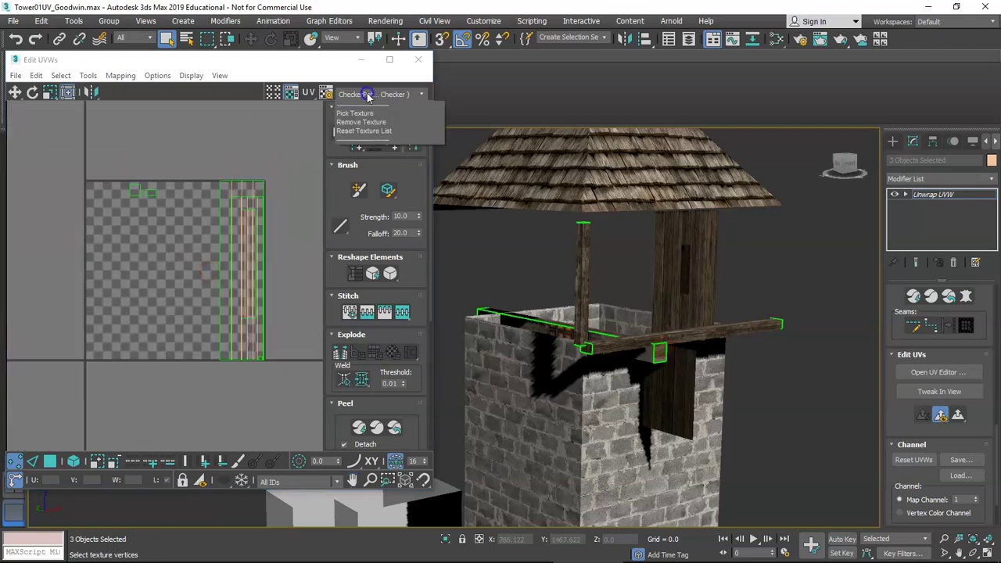
click(369, 127)
scroll(183, 225, up, 8)
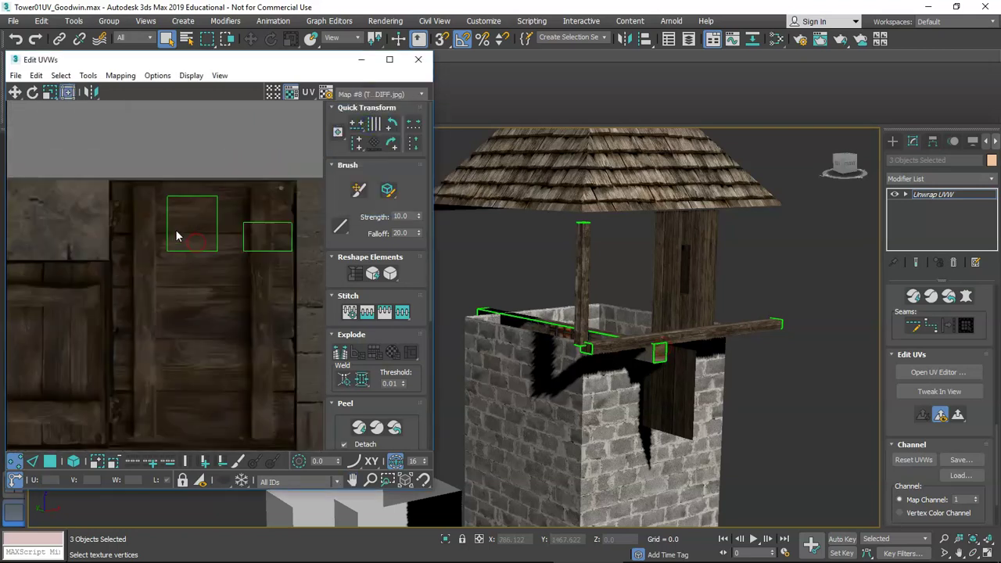
Step: Move the two end-cap shells together from the dark door area onto the plain grey-brown patch in the texture's upper-left corner
click(49, 466)
drag(185, 175, 305, 307)
middle_drag(215, 273, 279, 305)
scroll(205, 250, down, 3)
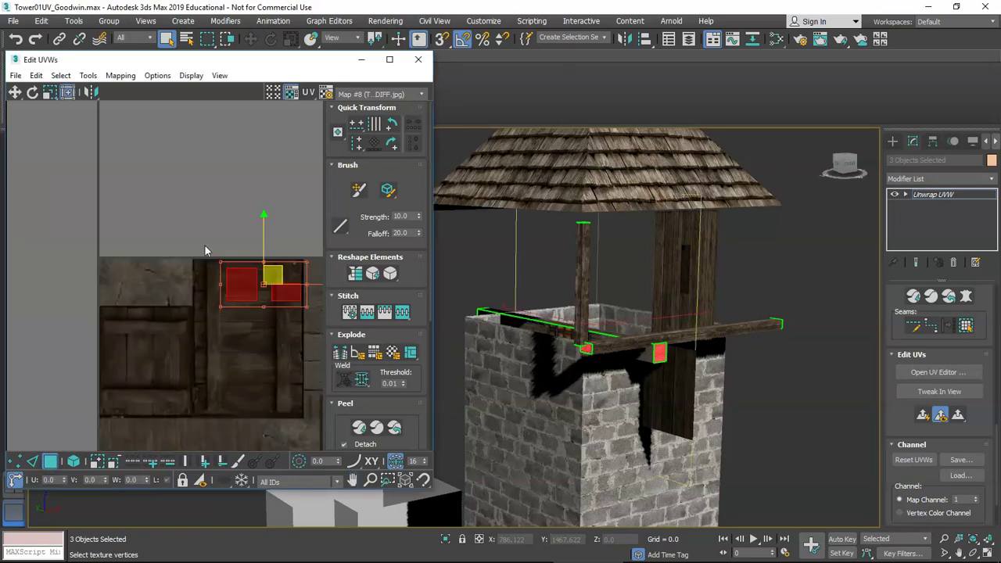
drag(279, 293, 163, 296)
scroll(156, 297, up, 3)
middle_drag(136, 319, 208, 372)
scroll(200, 309, up, 3)
drag(146, 301, 150, 289)
scroll(208, 310, down, 1)
scroll(235, 376, down, 4)
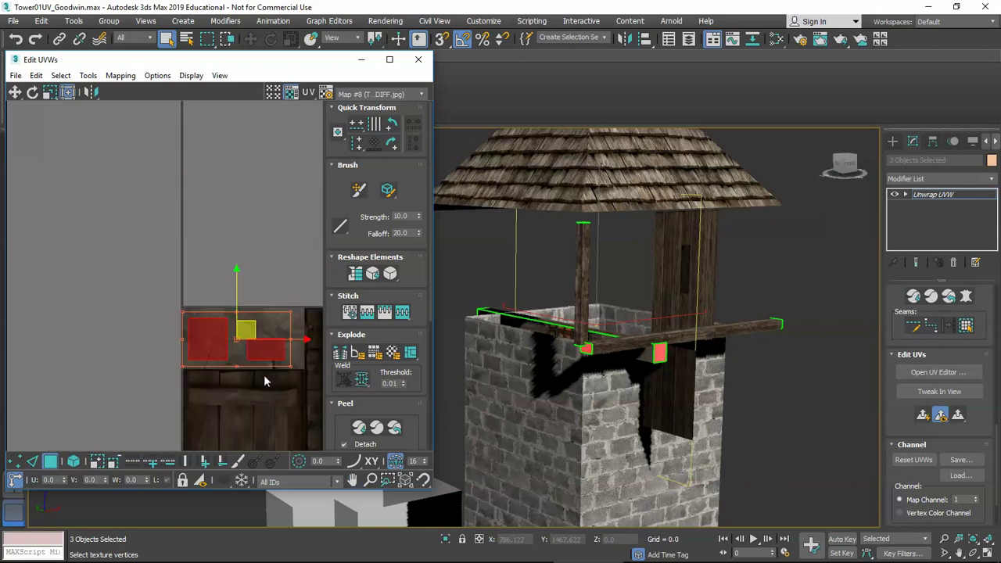
Step: Examine how the square end-cap shell sits on the grey-brown patch and review the UV editor's element arranging and grouping options
middle_drag(280, 393, 179, 292)
scroll(149, 268, up, 3)
click(208, 345)
click(190, 293)
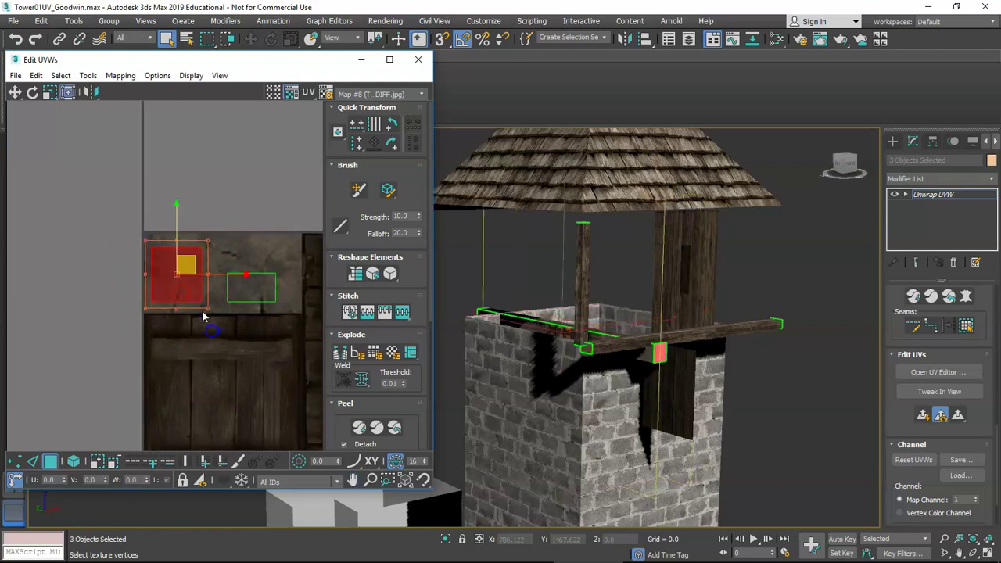
scroll(199, 295, up, 3)
scroll(249, 291, down, 5)
scroll(249, 291, down, 3)
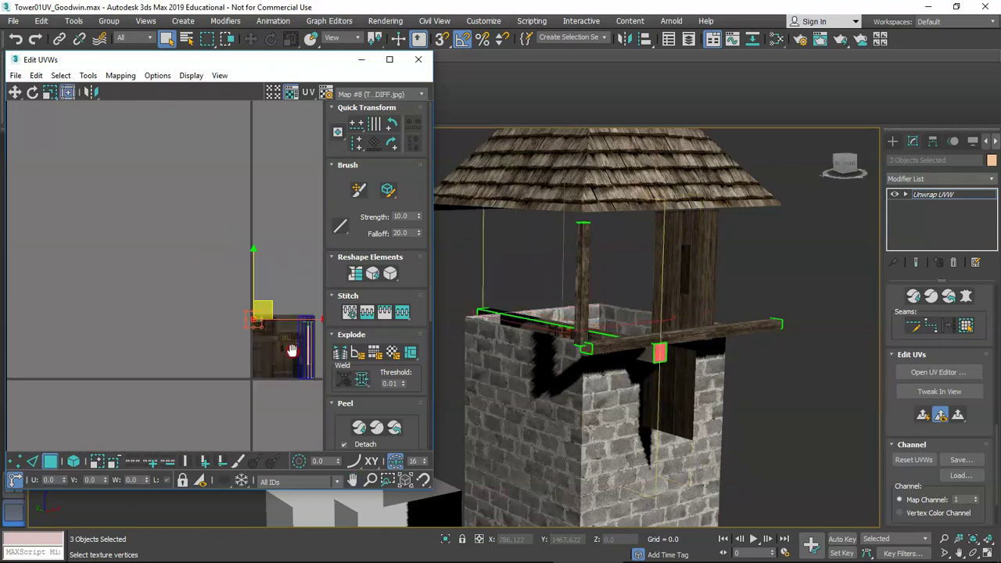
scroll(180, 310, up, 3)
scroll(180, 305, up, 3)
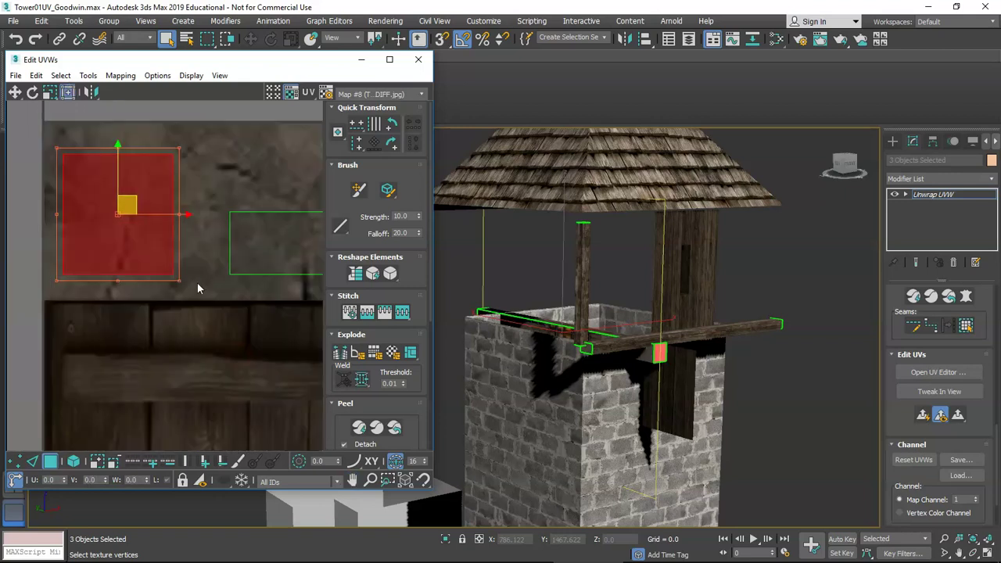
scroll(376, 360, down, 5)
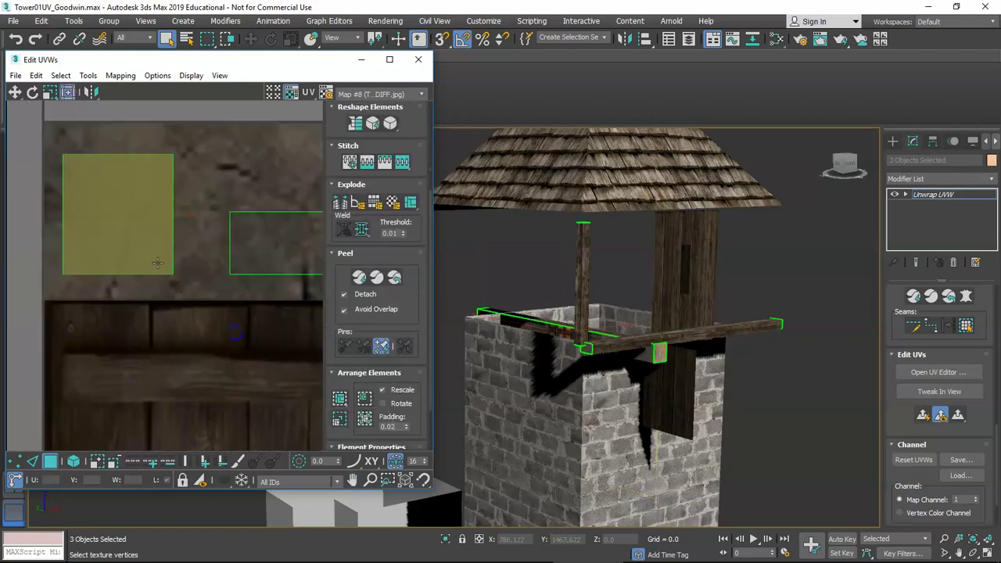
scroll(382, 412, down, 3)
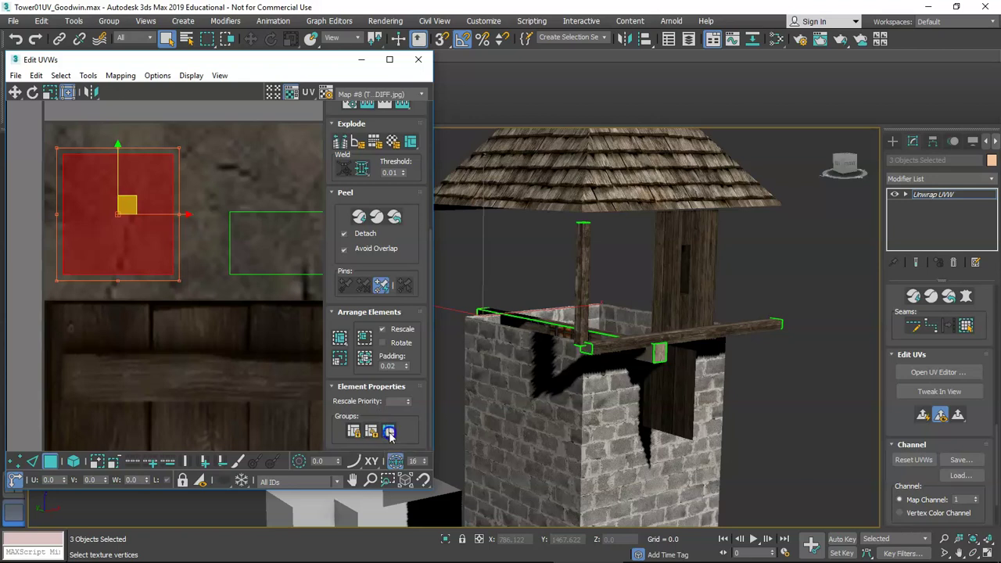
Step: Move the smaller rectangular end-cap shell on top of the square one, centred within it
middle_drag(268, 293, 204, 308)
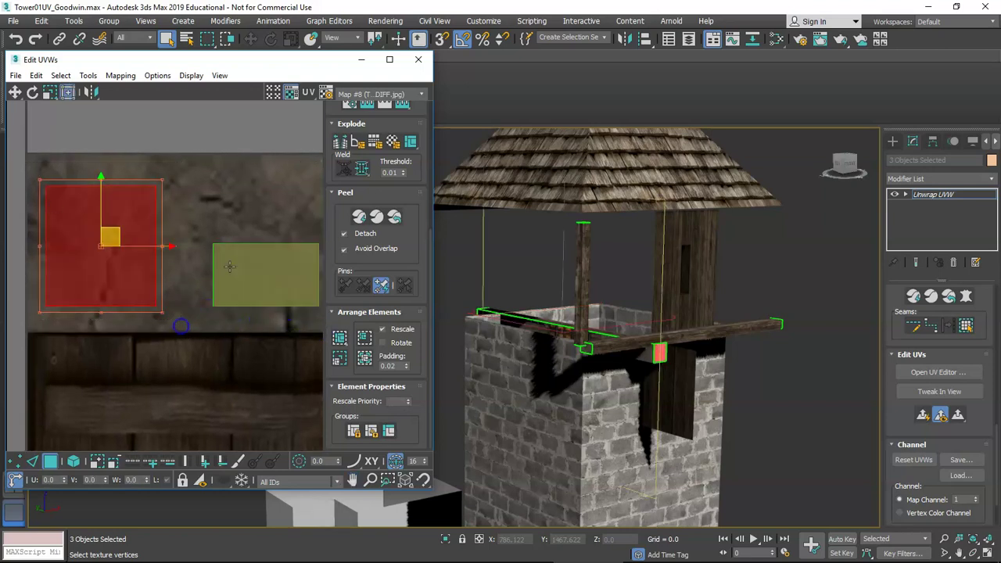
click(266, 274)
drag(282, 259, 117, 239)
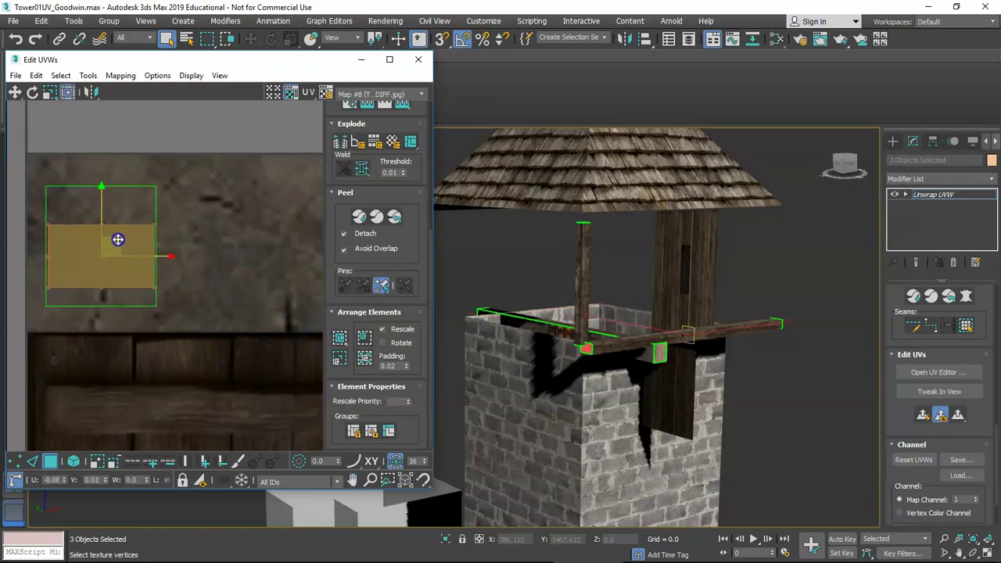
Step: Scale both stacked end-cap shells up to nearly the full height of the grey-brown patch and deselect them
drag(37, 164, 222, 339)
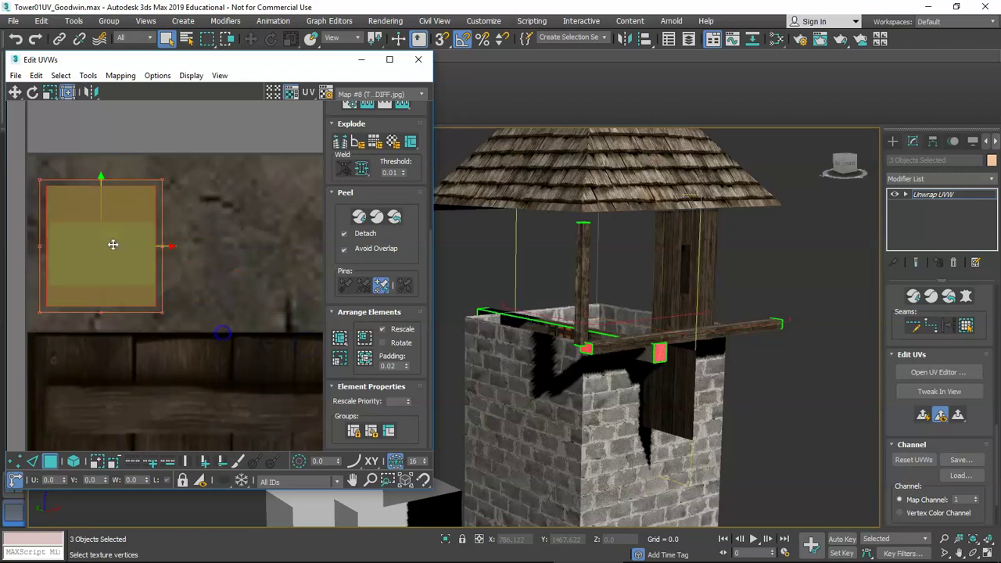
key(e)
key(r)
mouse_move(117, 246)
mouse_down()
mouse_move(115, 237)
mouse_move(113, 245)
mouse_up()
key(w)
click(248, 271)
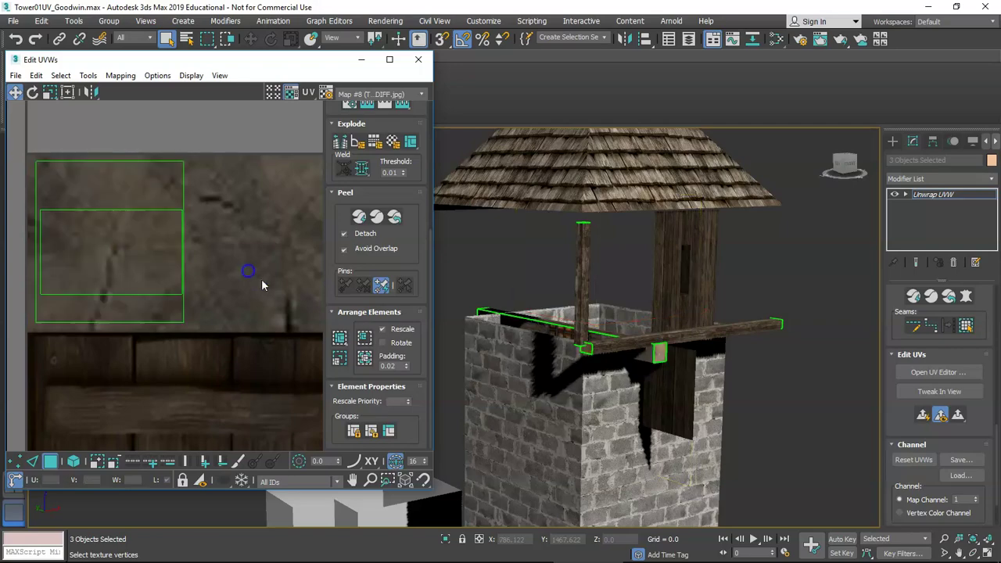
Step: Check the enlarged end-cap mapping on the beam ends in the viewport, selecting the square end face of the thicker beam
scroll(655, 352, up, 5)
alt+middle_drag(704, 349, 681, 357)
scroll(657, 358, down, 4)
scroll(694, 345, up, 5)
click(616, 336)
click(682, 354)
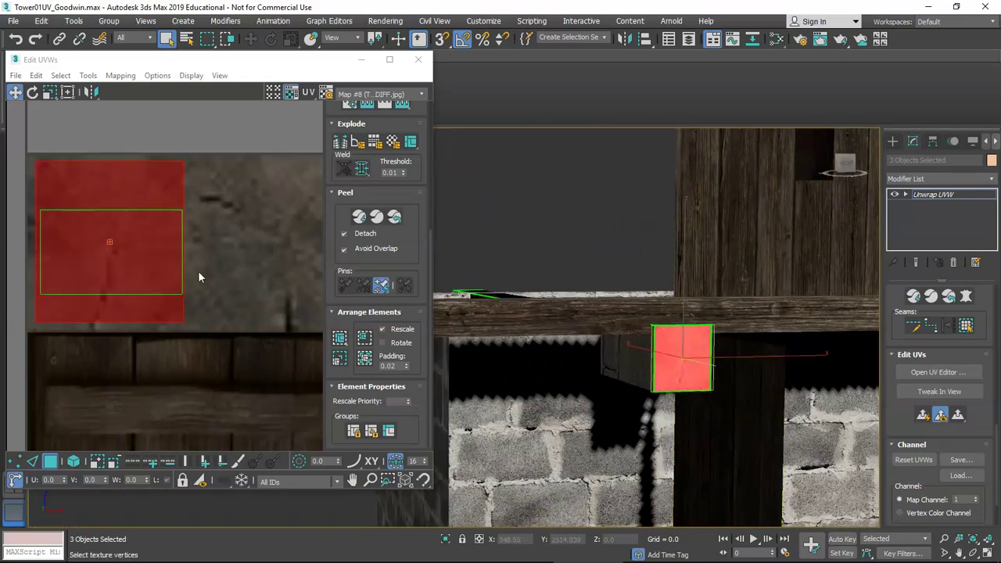
Step: Inspect side faces of the beams and post one at a time to locate their shells in the UV layout
alt+middle_drag(559, 353, 628, 355)
click(590, 324)
scroll(590, 324, down, 3)
alt+middle_drag(590, 325, 632, 343)
click(631, 343)
scroll(231, 333, down, 10)
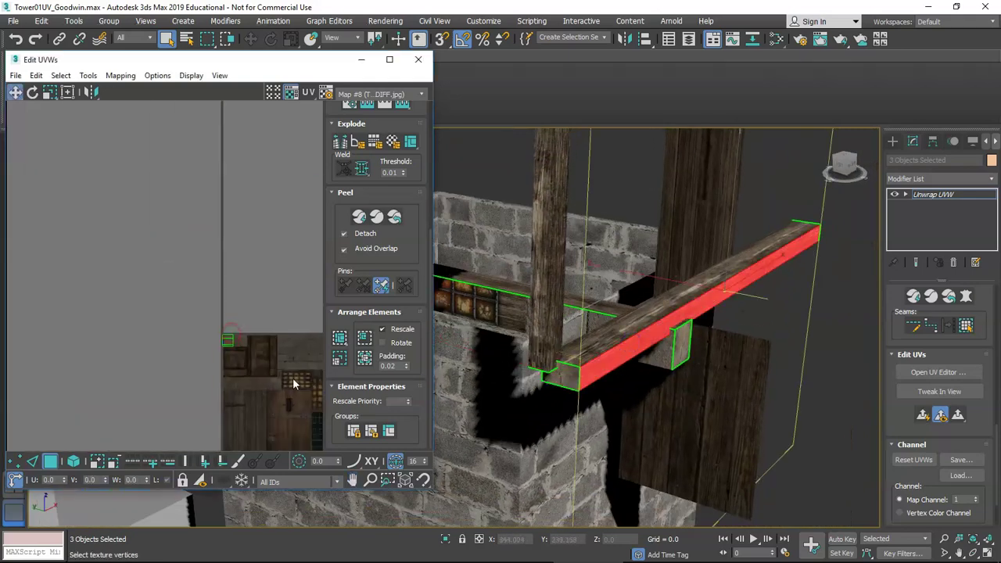
middle_drag(294, 384, 91, 360)
scroll(123, 393, up, 3)
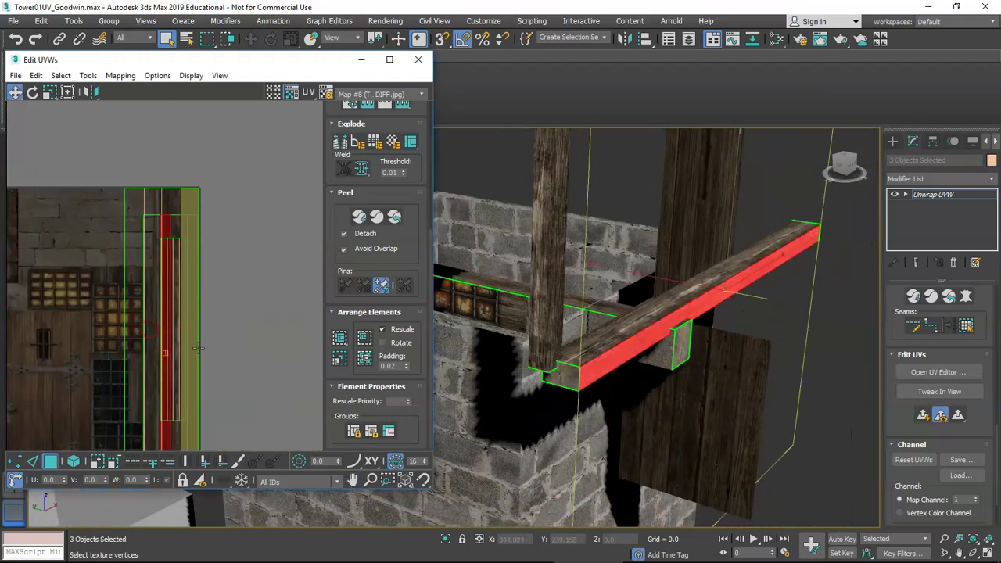
mouse_move(529, 305)
alt+middle_down()
mouse_move(536, 311)
mouse_move(537, 290)
alt+middle_up()
click(537, 282)
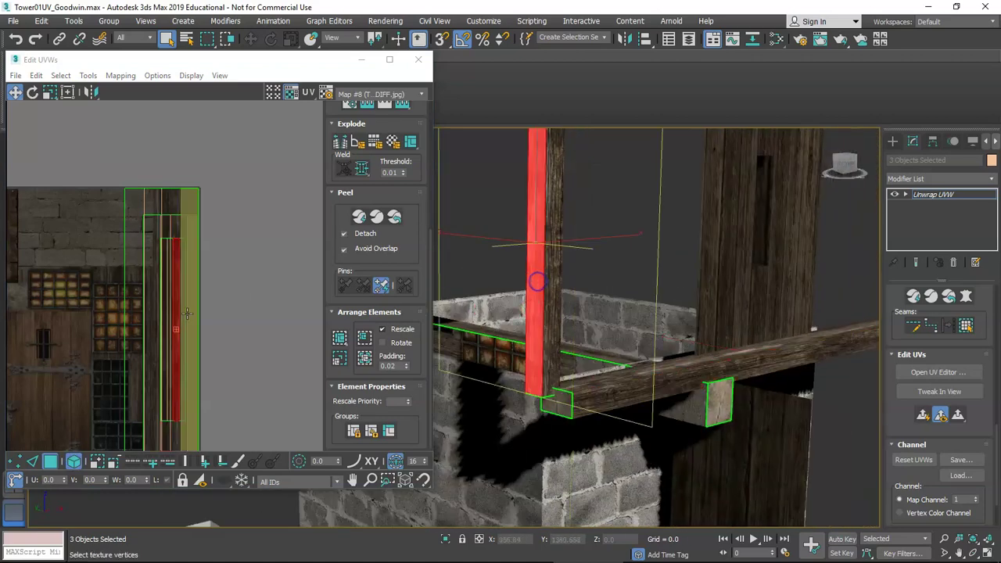
scroll(226, 352, down, 3)
click(627, 380)
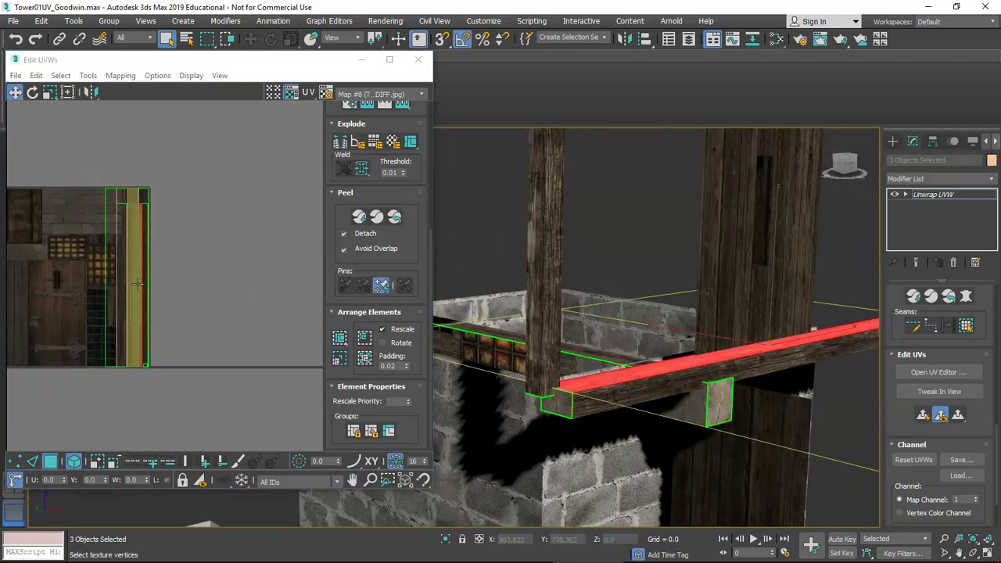
scroll(137, 283, up, 4)
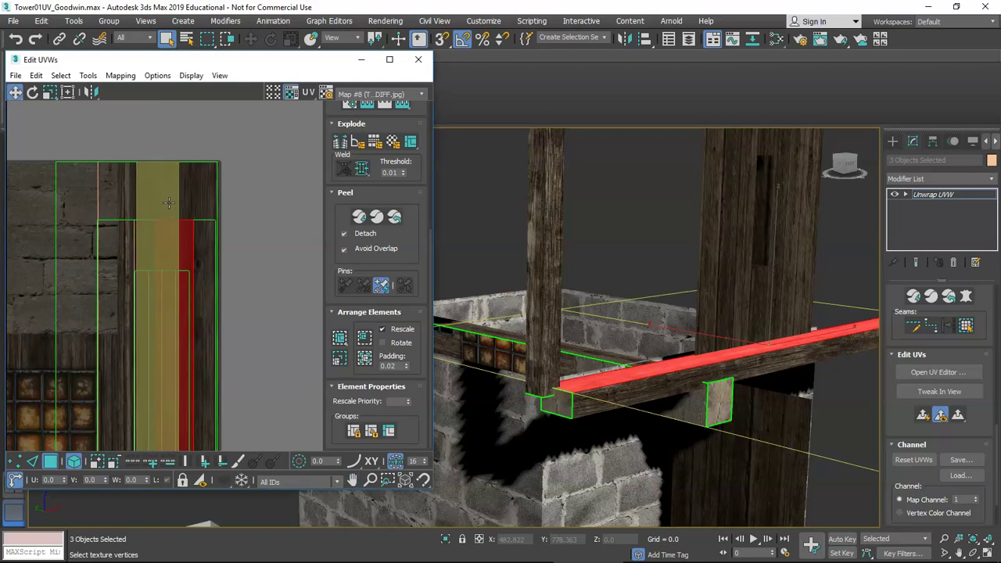
Step: Select the thicker beam's whole side shell and move it horizontally into the empty space just past the texture's right edge
click(168, 202)
click(138, 297)
click(172, 323)
click(149, 276)
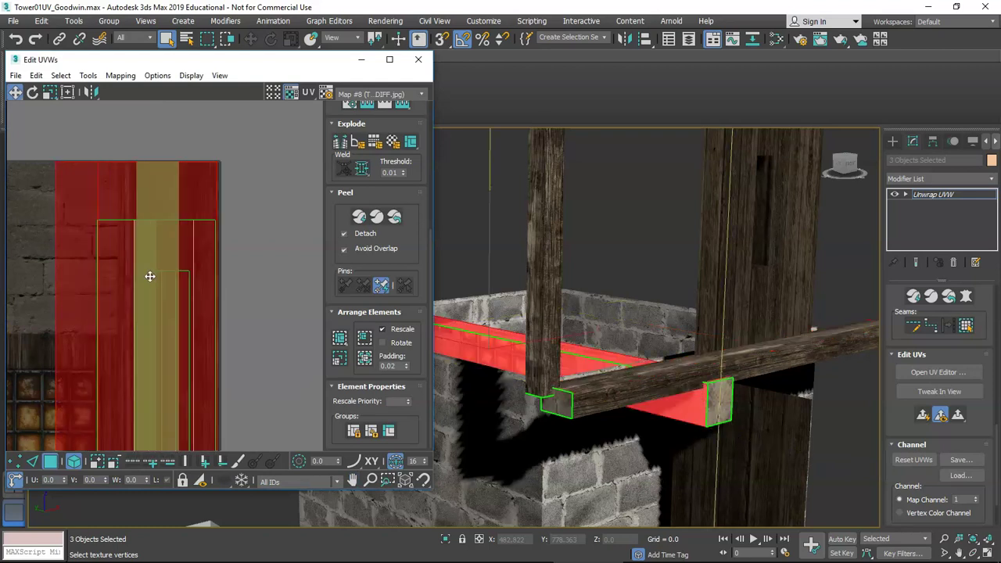
shift+drag(83, 333, 247, 328)
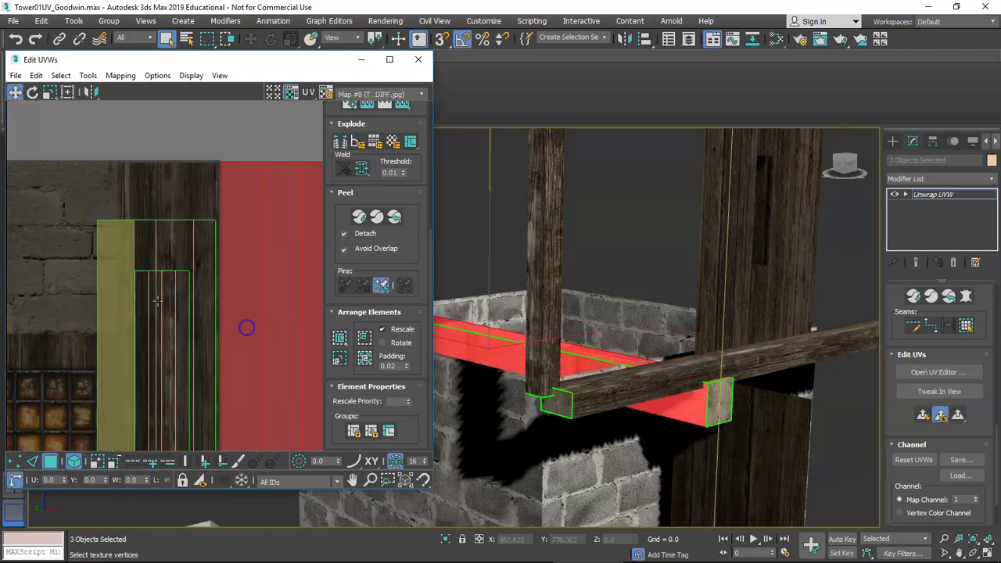
Step: Select the thinner beam's whole side shell and nudge it horizontally to line up with the texture's right edge
scroll(174, 192, up, 2)
click(157, 283)
middle_drag(153, 291, 123, 113)
scroll(186, 336, down, 2)
middle_drag(182, 336, 162, 306)
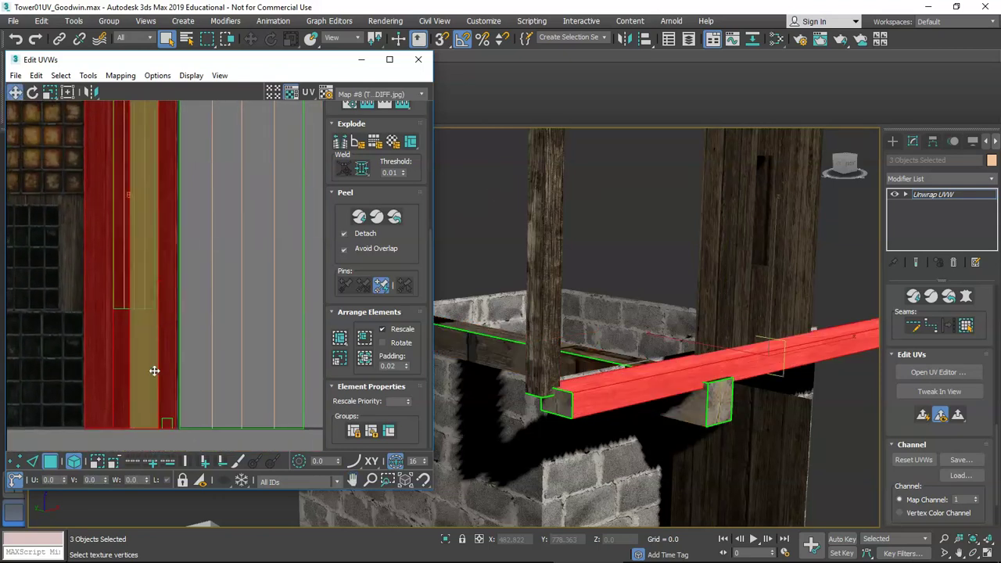
drag(154, 371, 158, 371)
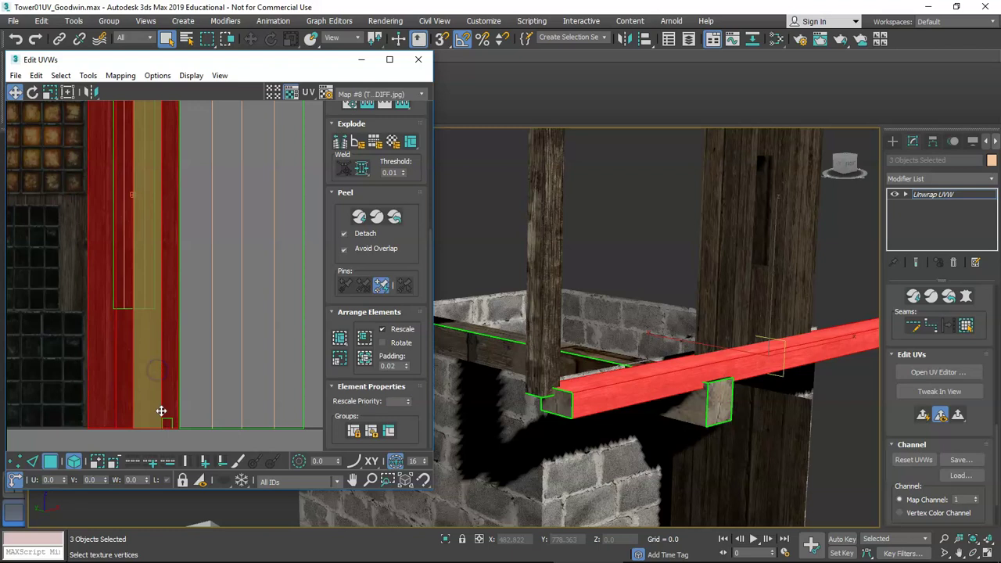
middle_drag(109, 104, 165, 384)
scroll(154, 220, up, 5)
middle_drag(154, 218, 164, 284)
scroll(143, 240, down, 3)
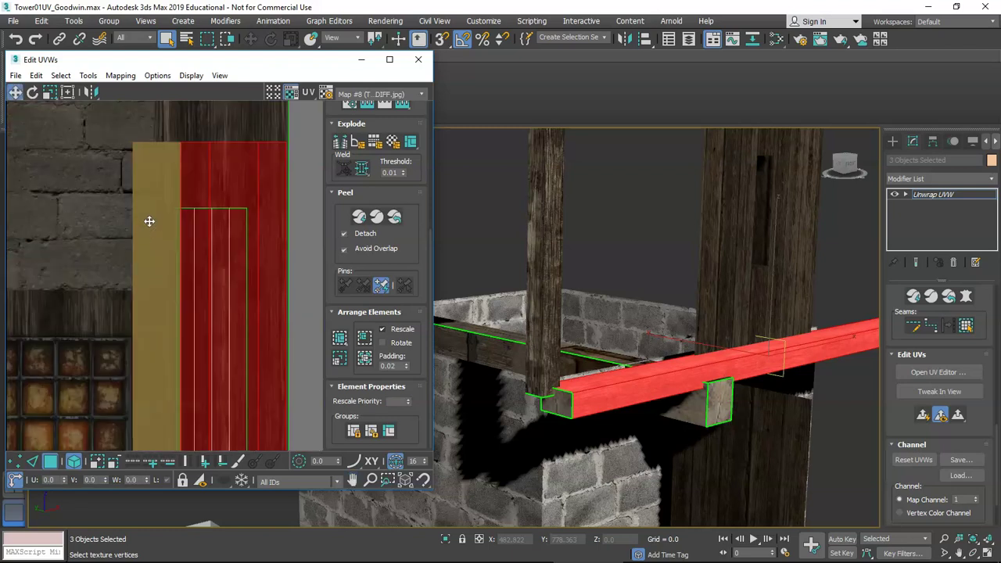
Step: Break off the two side faces of the thinner beam's shell that overlap the stone texture and stack them over its other half
middle_drag(149, 221, 165, 237)
ctrl+click(183, 272)
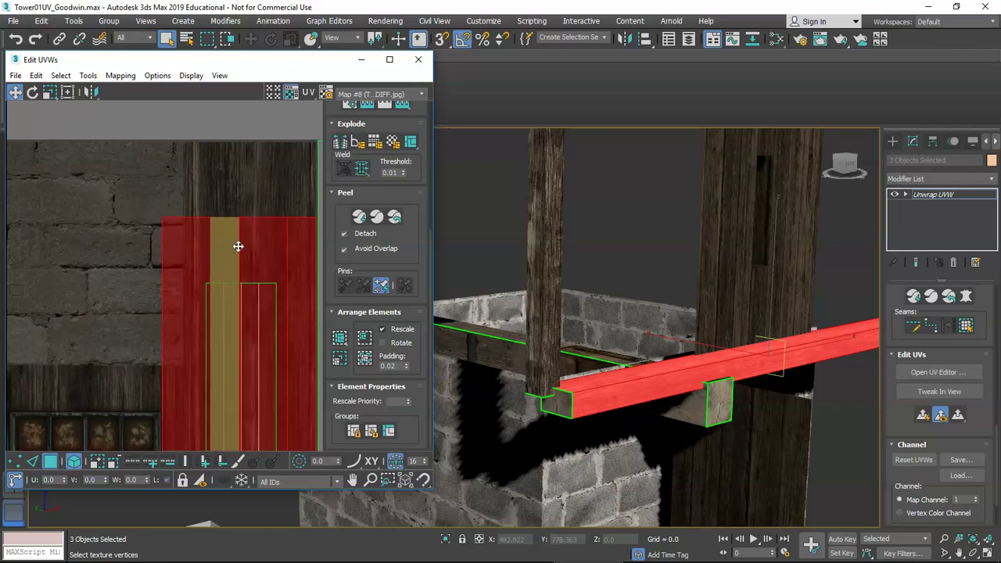
middle_drag(241, 259, 206, 229)
ctrl+click(205, 229)
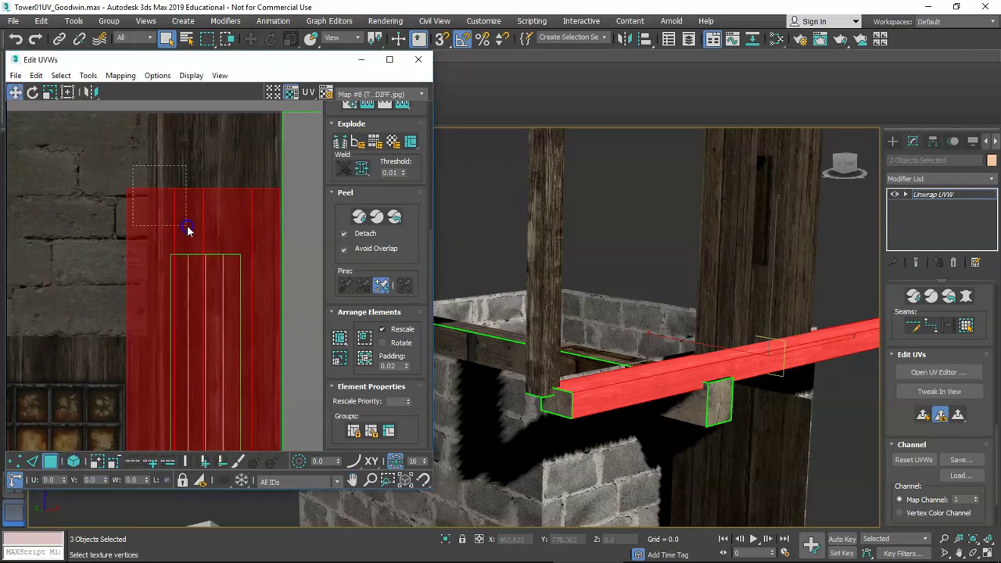
drag(187, 226, 187, 229)
scroll(189, 231, down, 4)
mouse_move(219, 366)
middle_down()
mouse_move(179, 257)
mouse_move(201, 362)
middle_up()
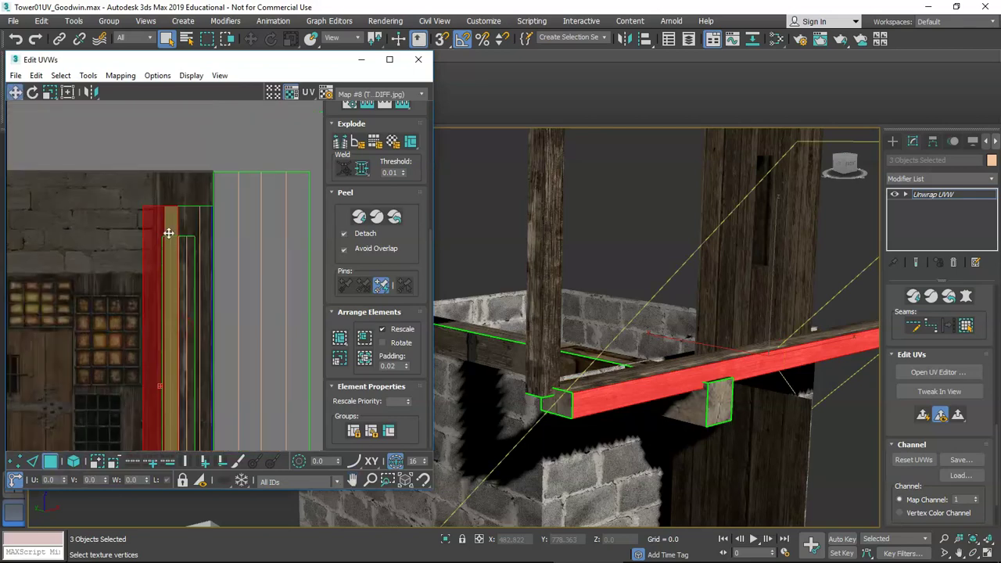
alt+middle_drag(608, 388, 486, 322)
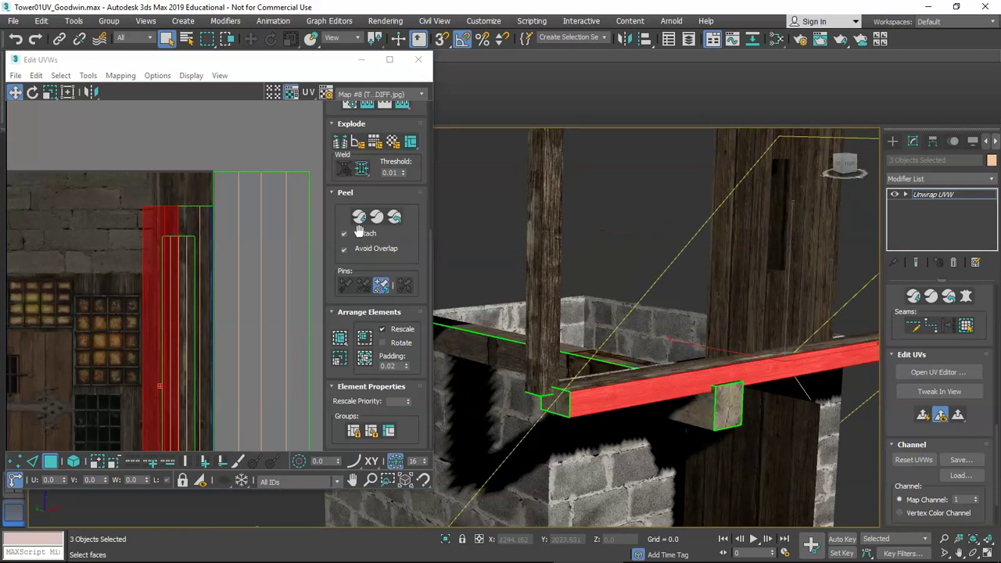
click(342, 148)
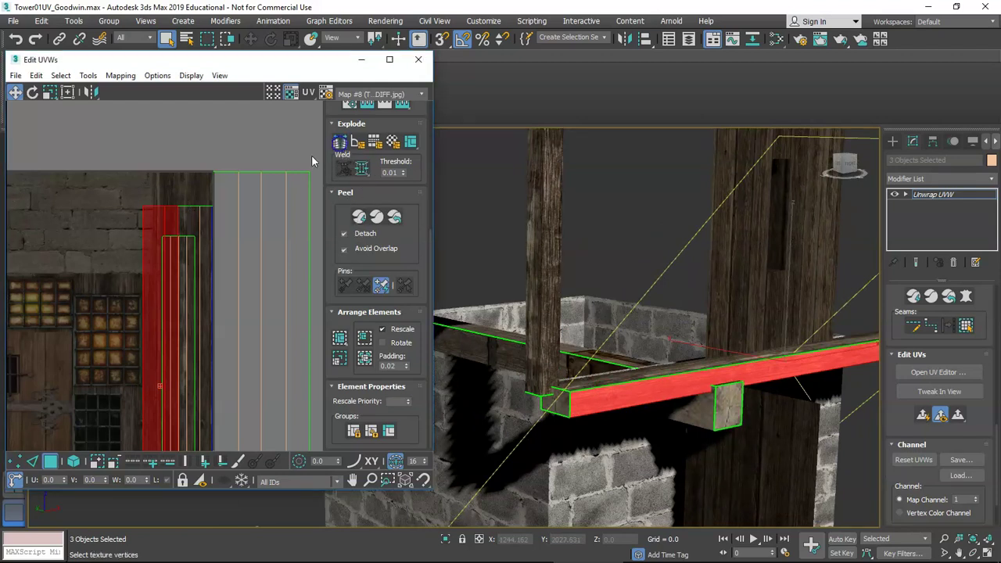
drag(154, 219, 182, 224)
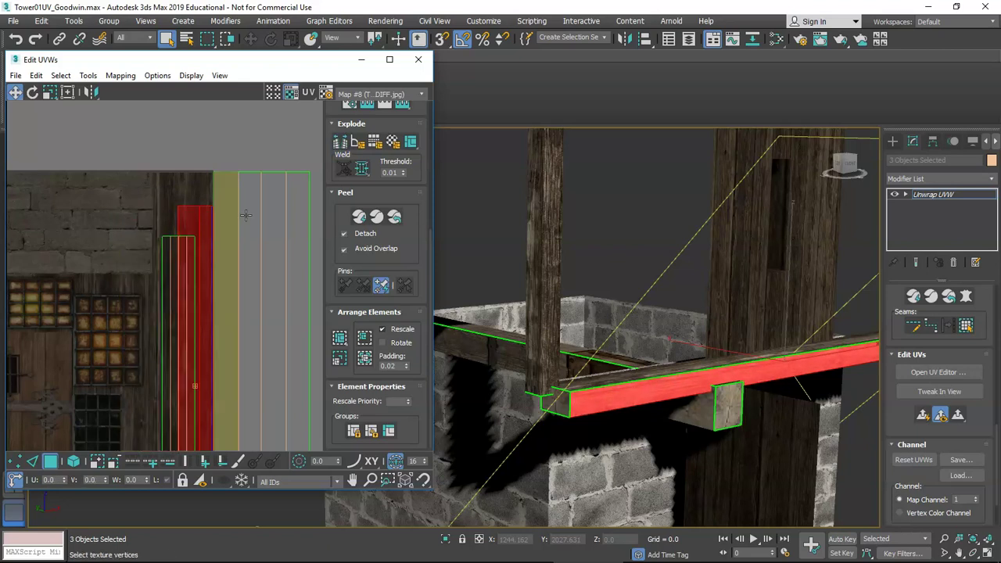
drag(249, 210, 261, 157)
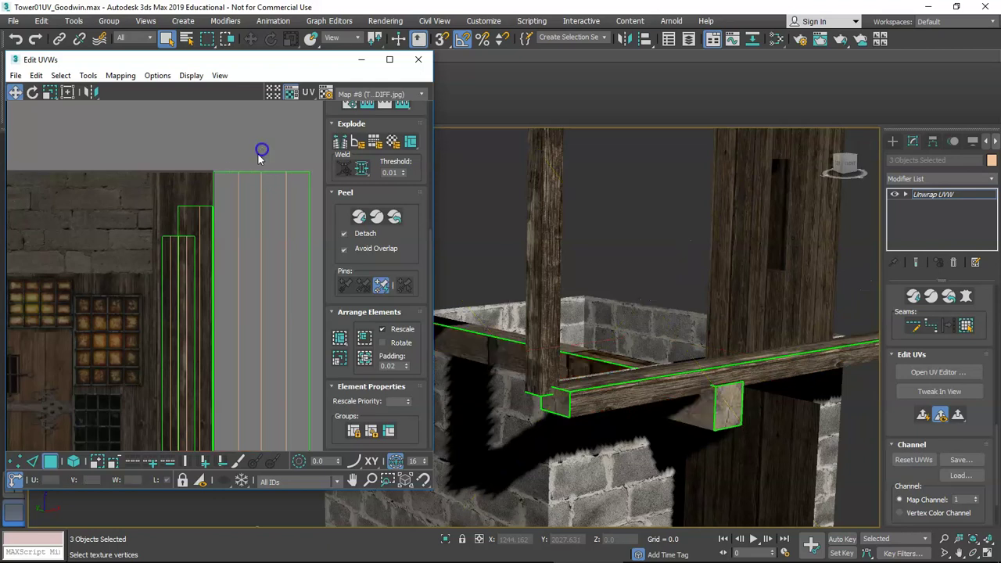
Step: Split the thicker beam's side shell into two stacked halves and place them on the wood strip inside the texture
drag(252, 219, 253, 216)
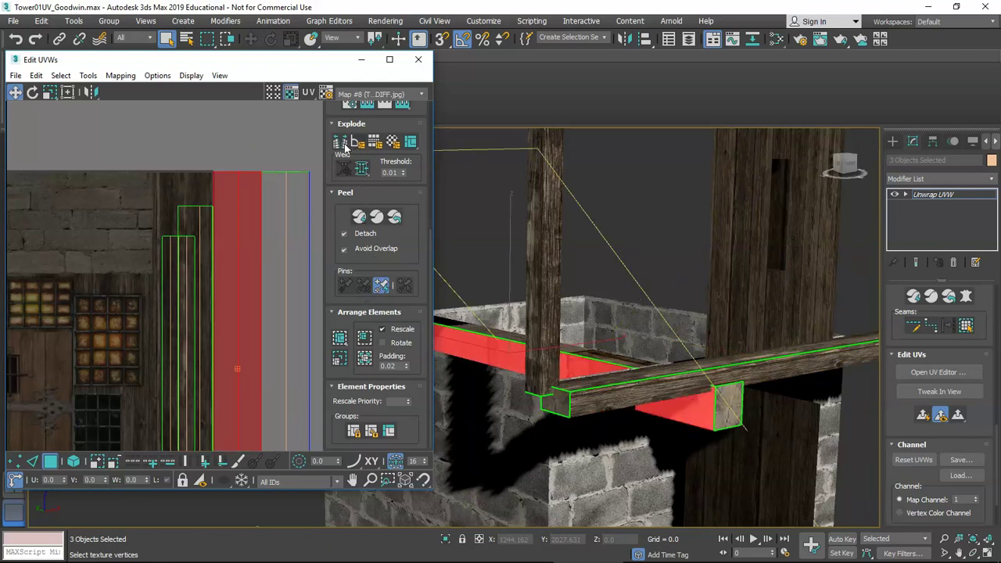
mouse_move(222, 195)
mouse_down()
mouse_move(281, 191)
mouse_move(284, 217)
mouse_move(286, 197)
mouse_move(204, 196)
mouse_up()
scroll(224, 214, up, 4)
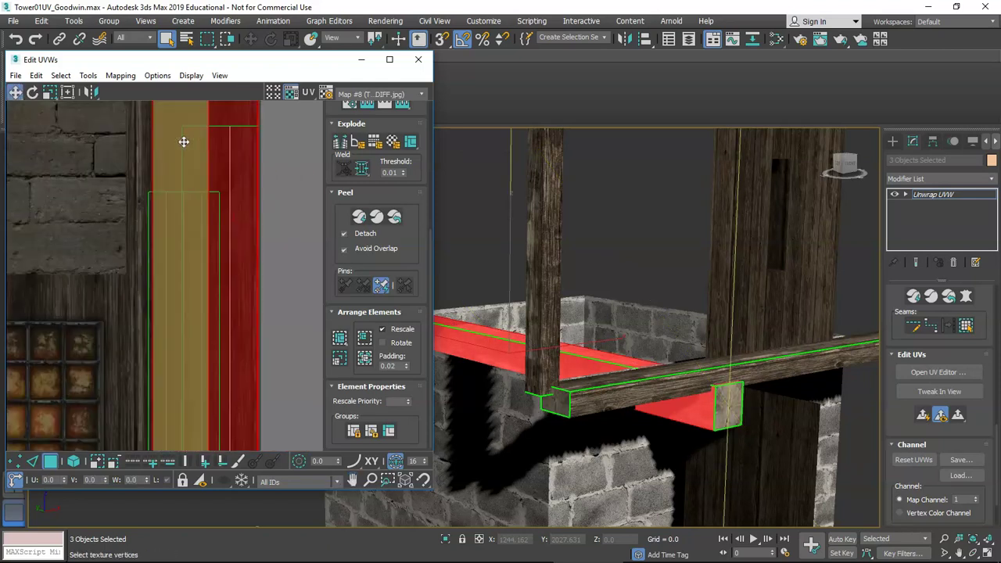
mouse_move(229, 231)
mouse_down()
mouse_move(208, 230)
mouse_move(226, 232)
mouse_move(217, 232)
mouse_up()
scroll(220, 243, up, 4)
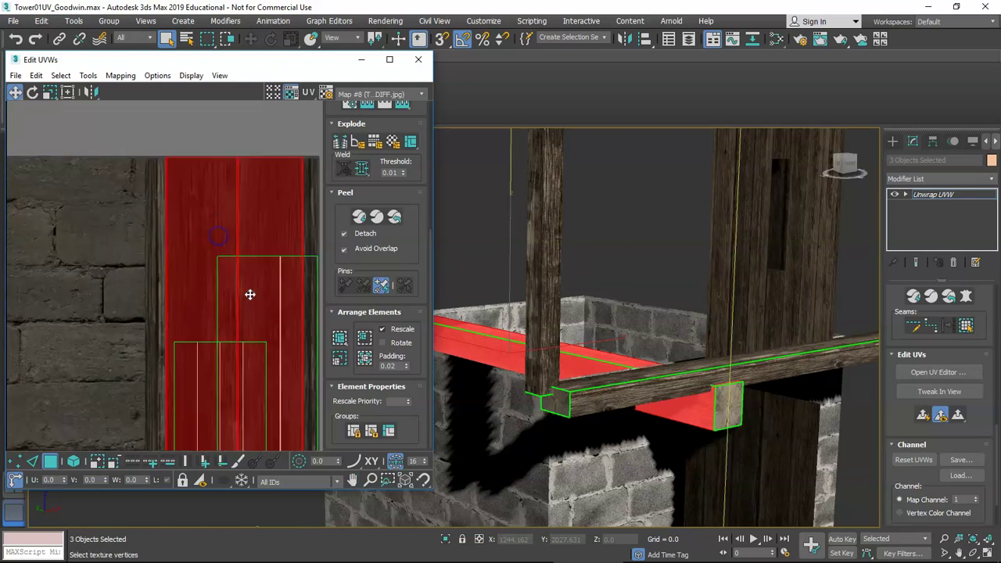
scroll(231, 251, down, 2)
click(72, 298)
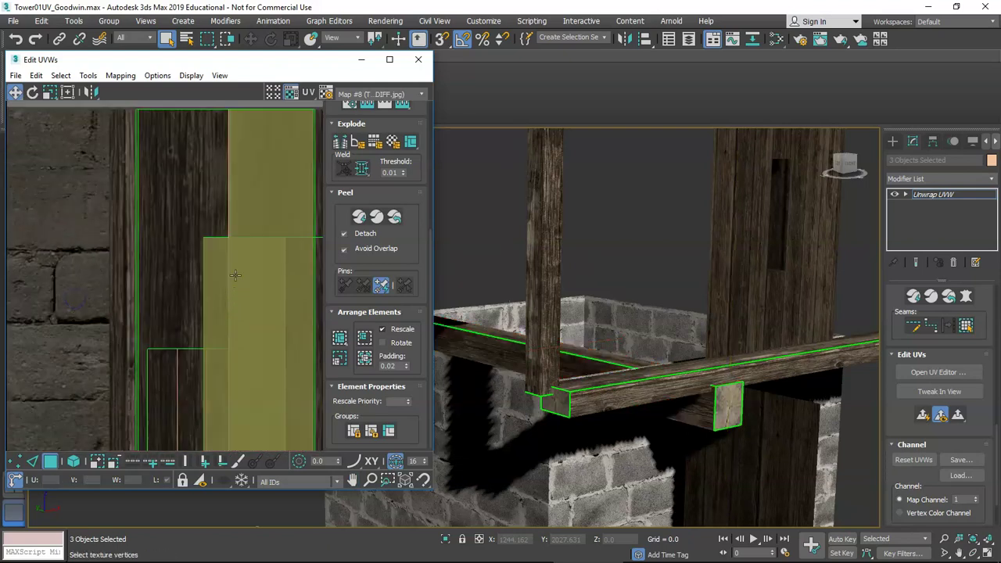
Step: Select all the beam and post side shells stacked on the wood strip and freeze them
scroll(205, 249, down, 1)
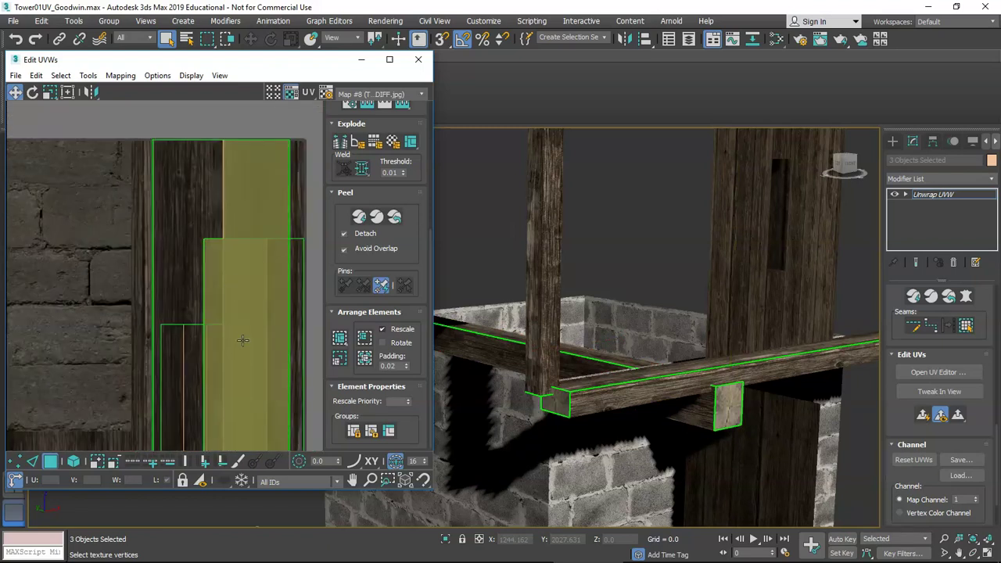
middle_drag(243, 340, 235, 190)
click(177, 302)
middle_drag(187, 375, 196, 251)
middle_drag(575, 403, 579, 345)
middle_drag(268, 407, 218, 208)
scroll(220, 242, down, 3)
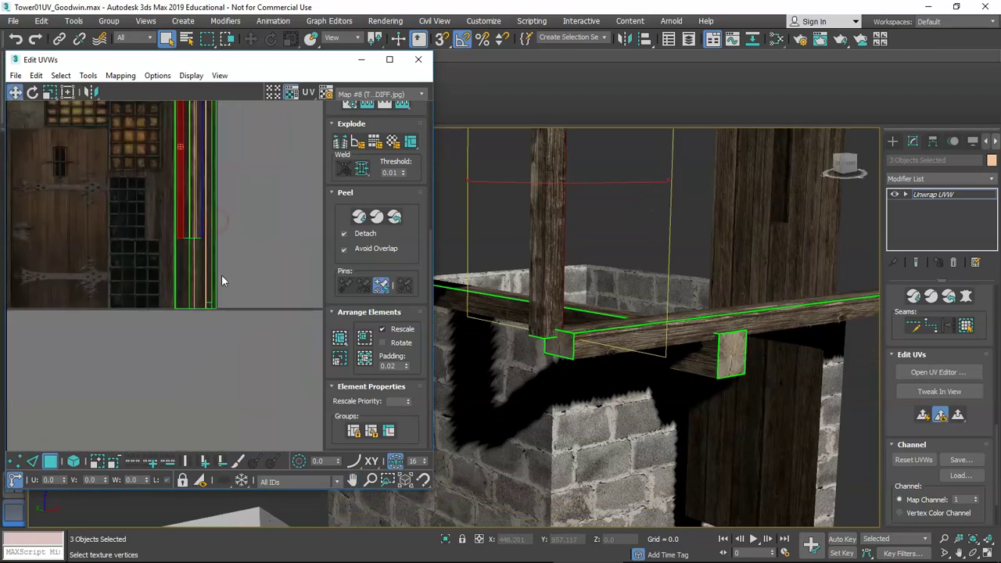
drag(167, 257, 160, 259)
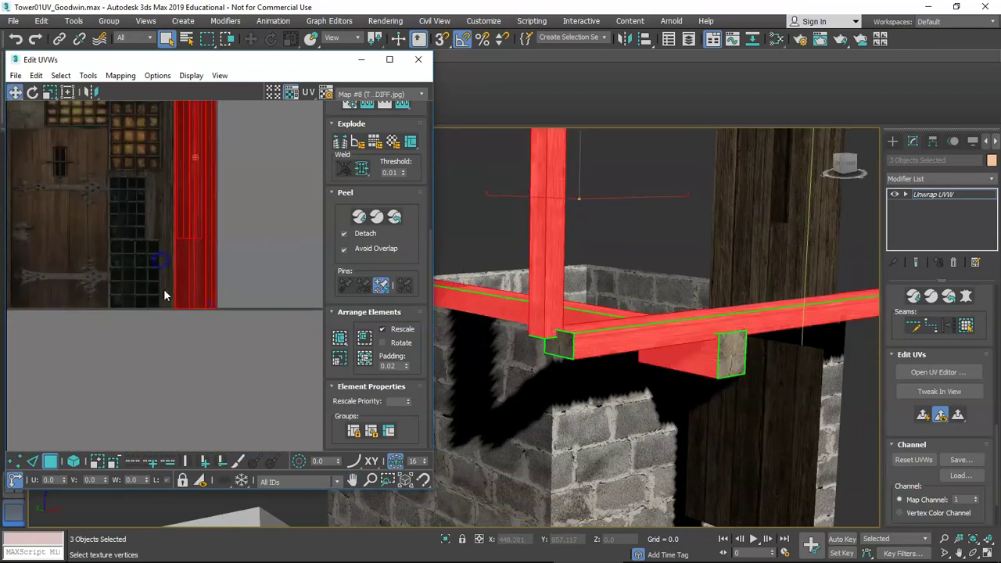
click(243, 482)
Step: Move the post's small stray end-cap shell from the texture's lower right corner onto the grey-brown patch with the other end caps
scroll(212, 306, up, 5)
click(213, 307)
mouse_move(590, 350)
alt+middle_down()
mouse_move(583, 329)
mouse_move(519, 368)
mouse_move(595, 364)
alt+middle_up()
scroll(597, 375, up, 5)
scroll(233, 316, down, 5)
middle_drag(227, 317, 254, 369)
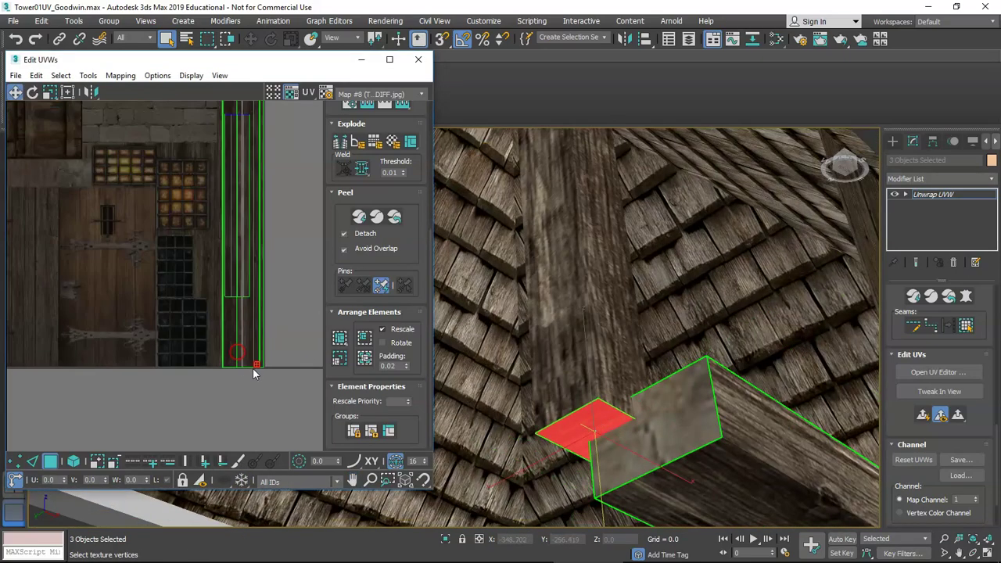
middle_drag(118, 179, 136, 195)
middle_drag(290, 413, 259, 353)
scroll(254, 337, up, 5)
scroll(133, 246, down, 5)
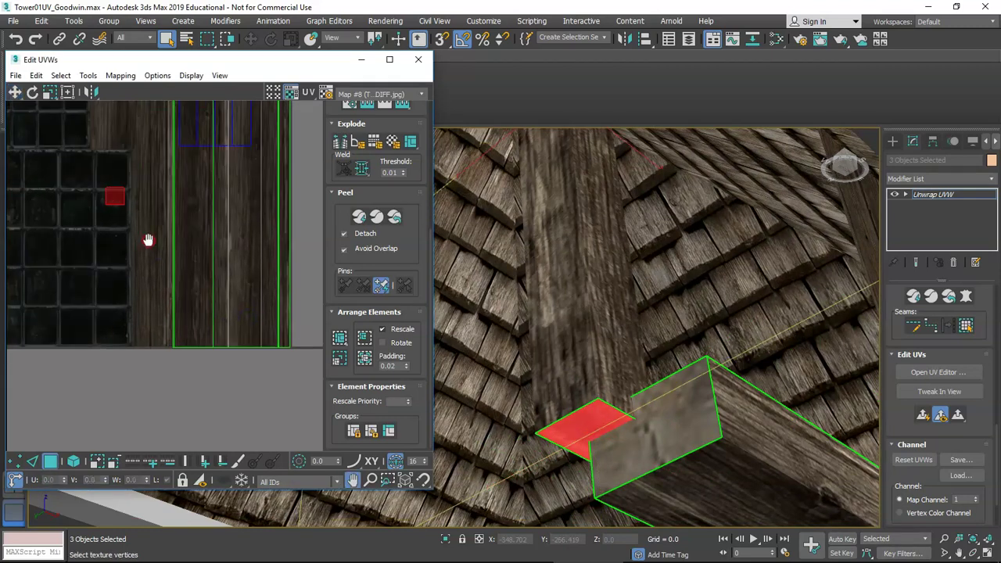
drag(63, 170, 56, 170)
middle_drag(56, 170, 191, 302)
scroll(193, 299, up, 4)
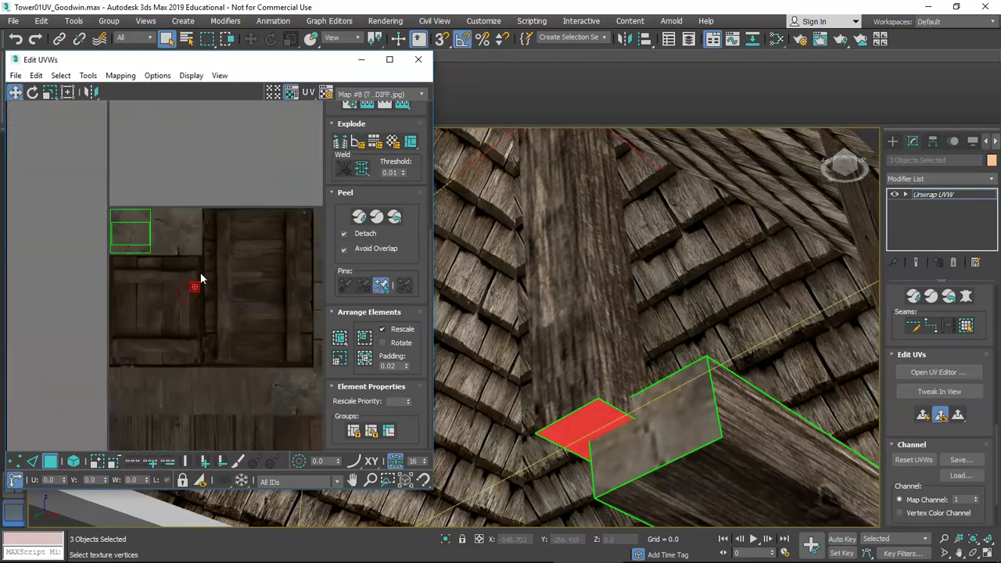
scroll(133, 227, up, 5)
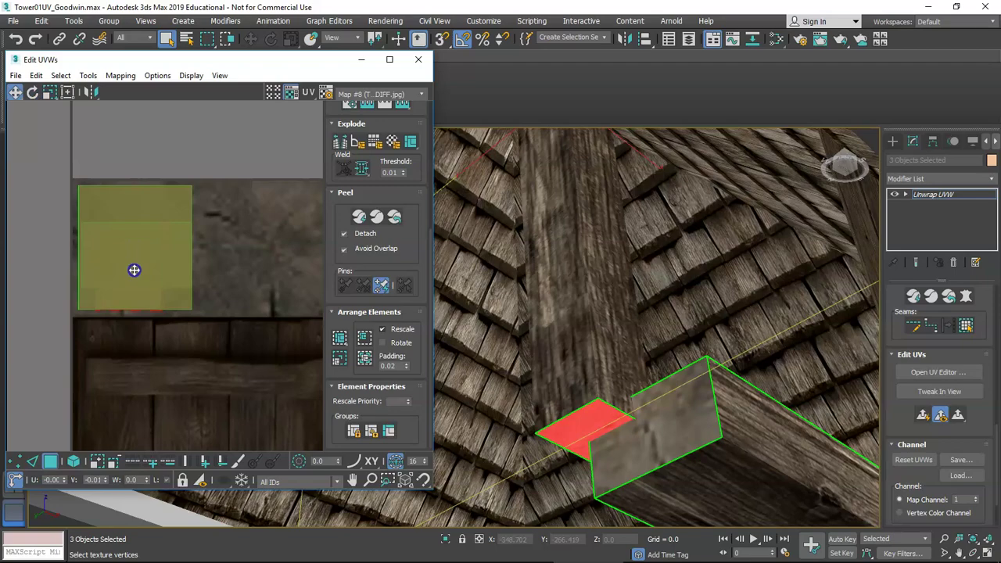
click(222, 310)
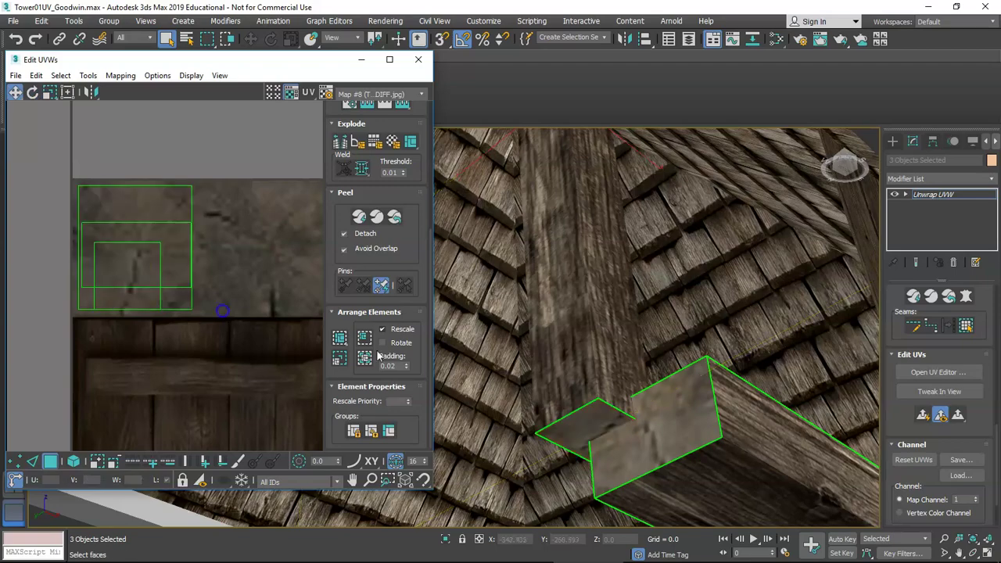
Step: Locate the post's end faces in the viewport, select their stacked cap shells and scale them up
alt+middle_drag(692, 375, 559, 453)
scroll(620, 393, down, 5)
scroll(558, 297, up, 5)
alt+middle_drag(558, 297, 580, 287)
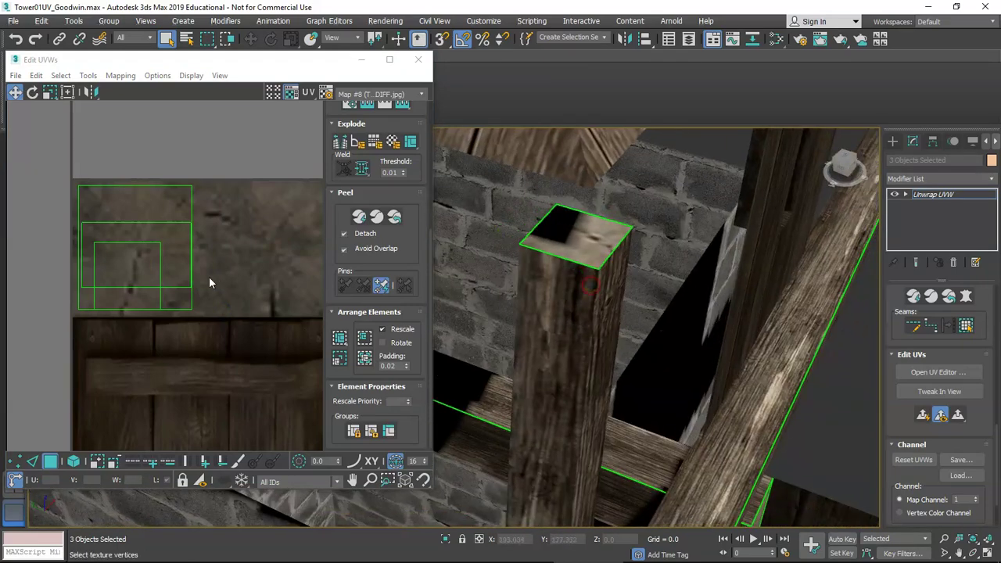
click(161, 273)
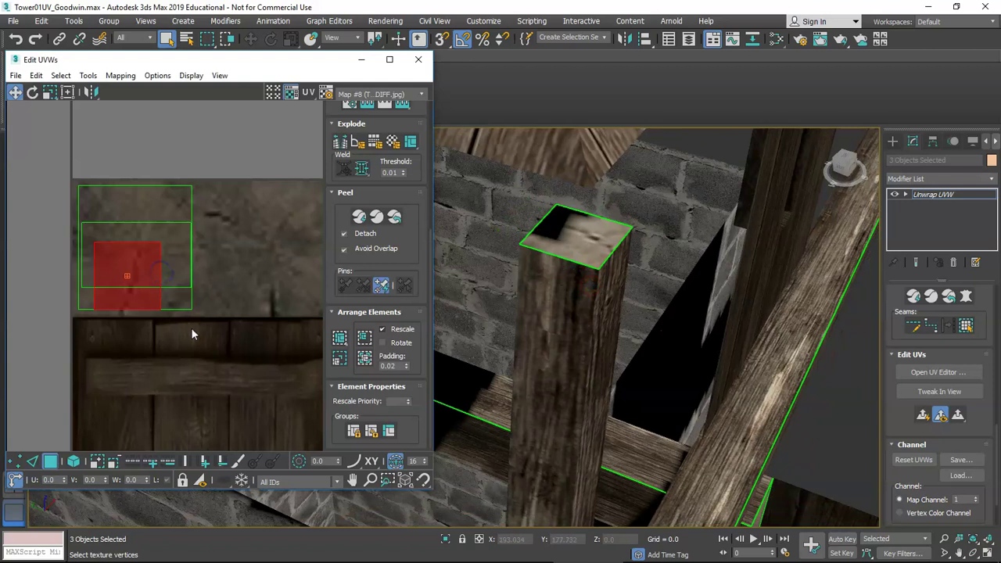
click(200, 384)
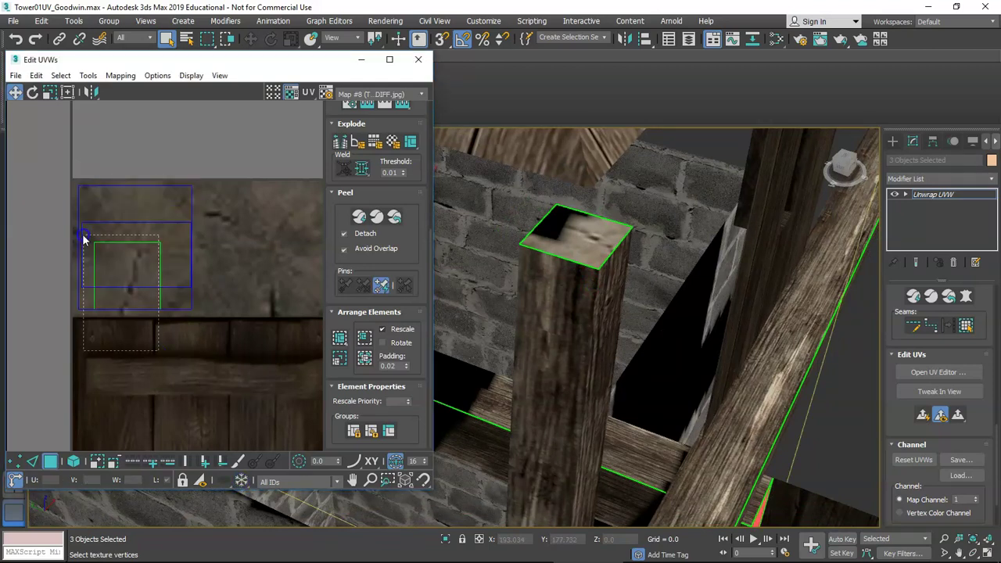
drag(83, 235, 83, 235)
key(e)
key(r)
mouse_move(138, 270)
mouse_down()
mouse_move(133, 239)
mouse_move(139, 261)
mouse_up()
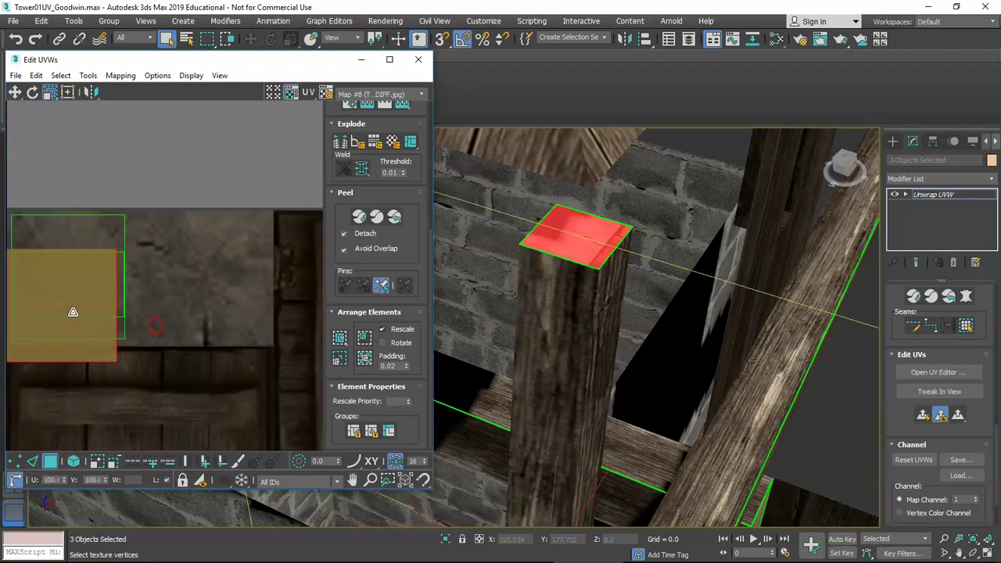
Step: Move the post's cap shells to the free right half of the grey-brown patch and enlarge them to nearly fill it
key(q)
drag(73, 298, 208, 279)
key(r)
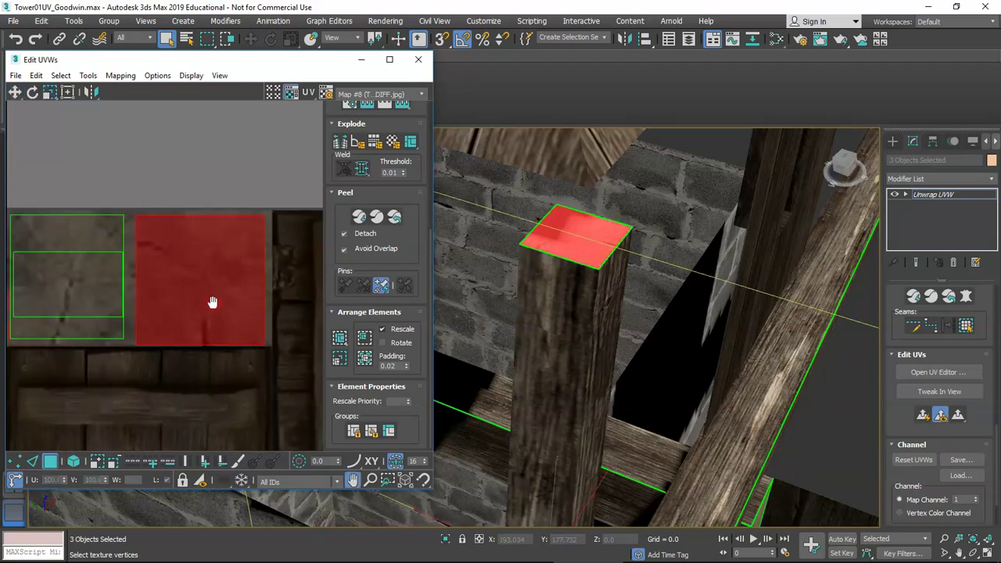
key(q)
drag(210, 304, 216, 299)
click(300, 318)
scroll(244, 315, down, 3)
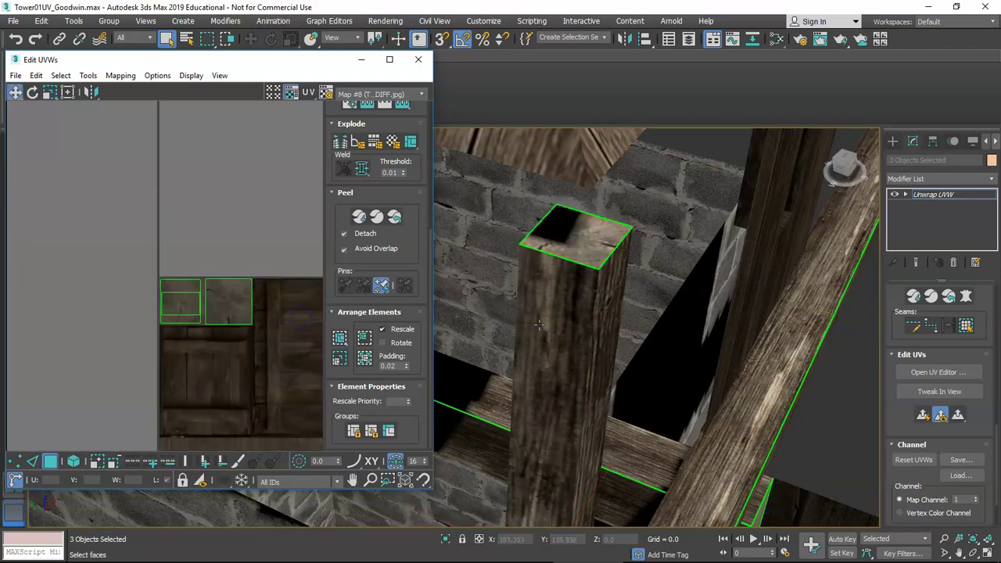
Step: Inspect the beam and post mapping up close and on the whole tower
alt+middle_drag(510, 309, 468, 280)
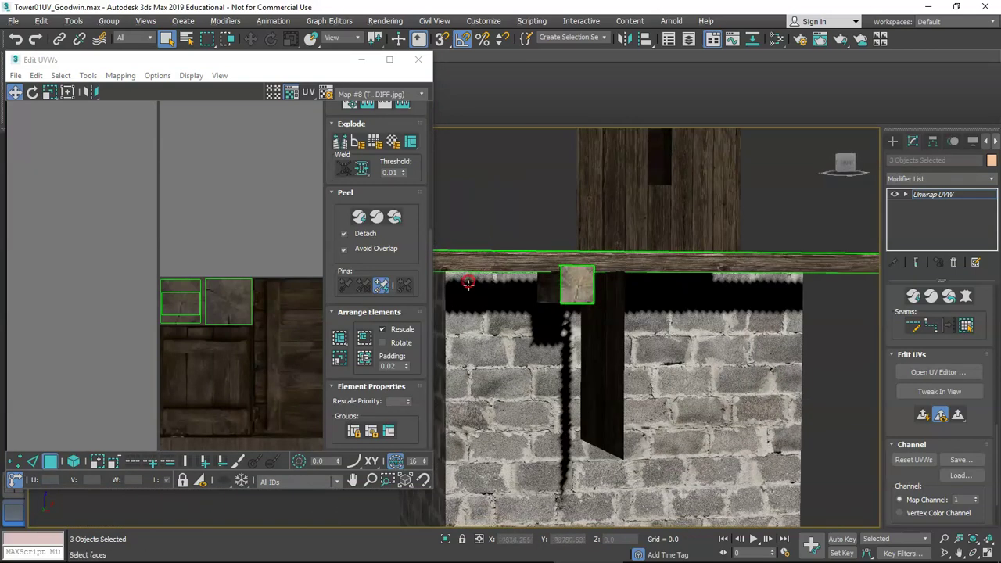
scroll(536, 325, down, 8)
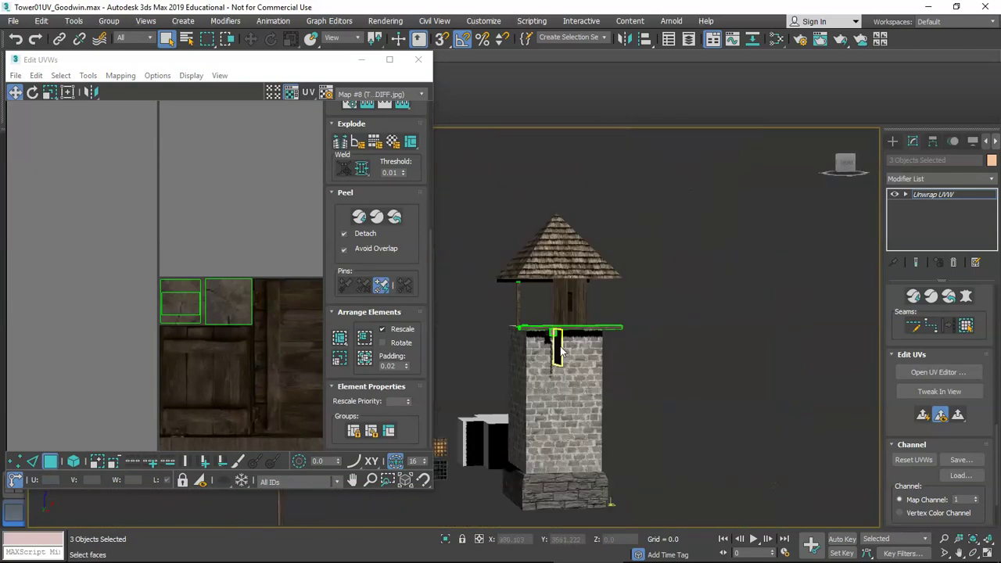
scroll(501, 348, up, 4)
scroll(500, 344, down, 3)
middle_drag(500, 344, 622, 357)
scroll(602, 358, up, 3)
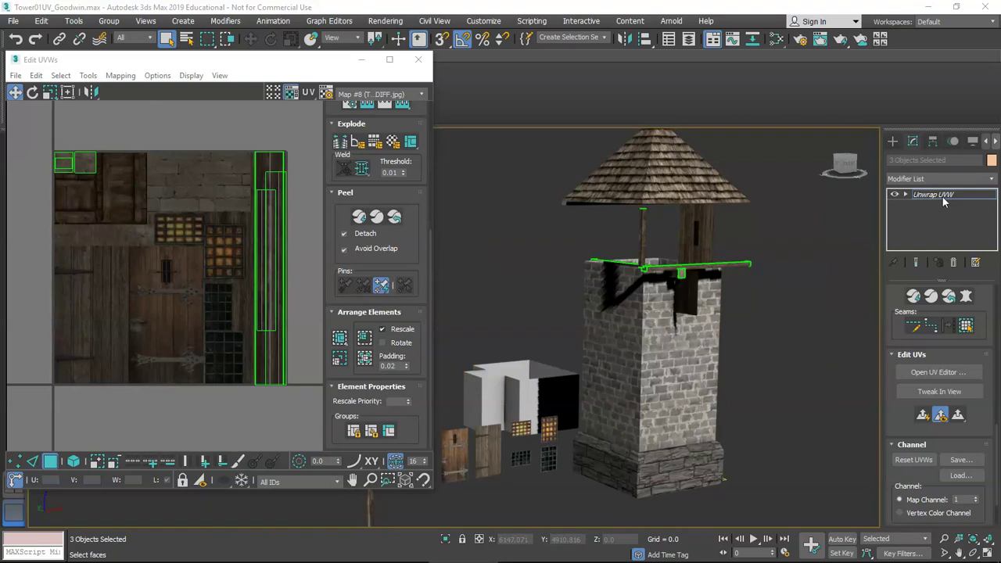
Step: Leave UV face editing and make the Unwrap UVW modifier unique, without making the selected objects unique with respect to each other
click(935, 195)
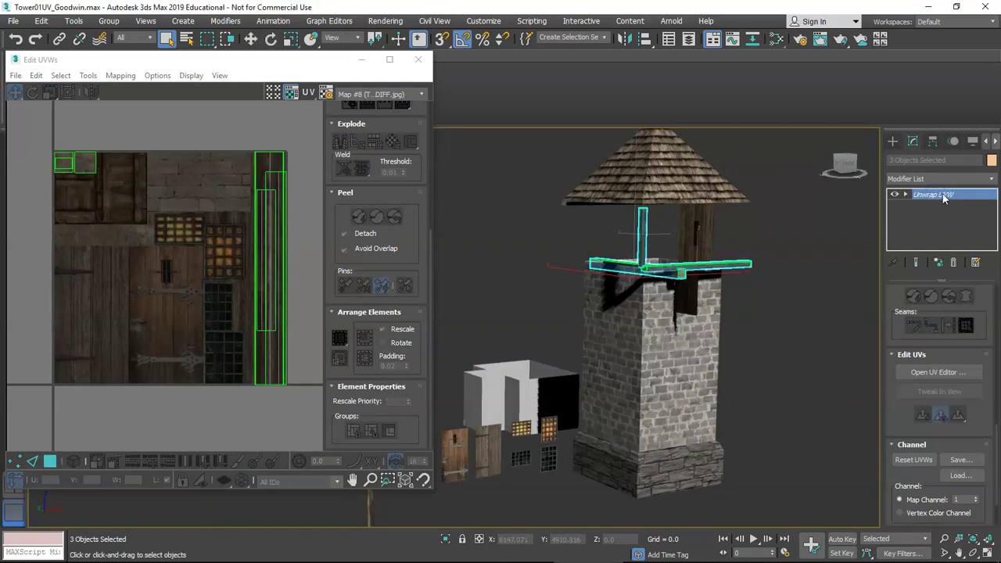
right_click(942, 193)
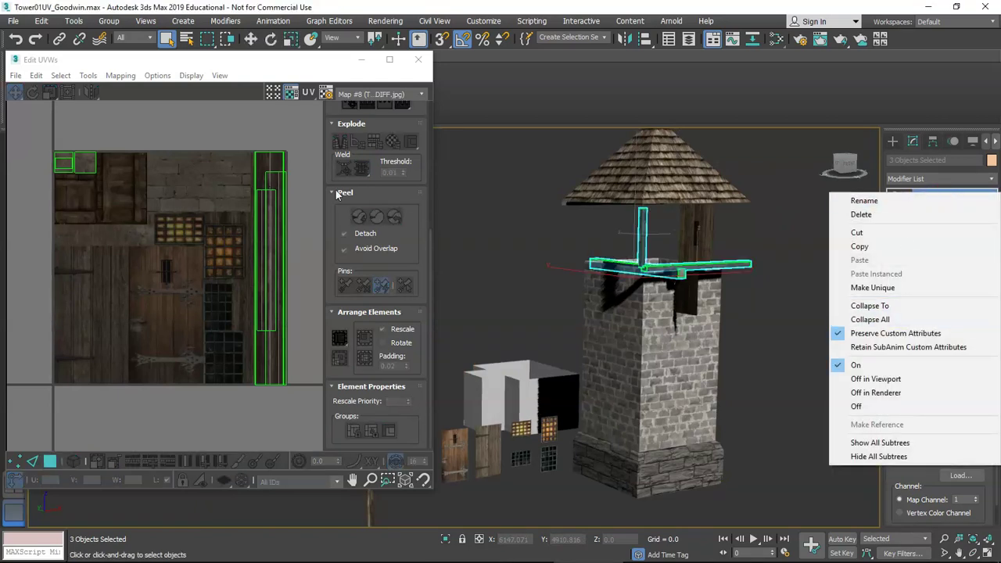
click(891, 288)
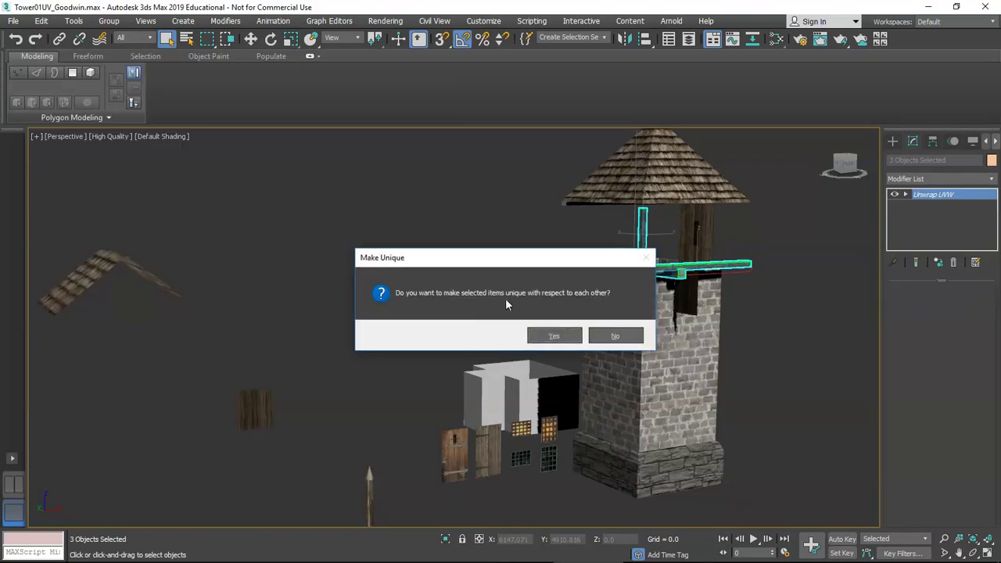
click(622, 337)
Step: Collapse the modifier stacks of the three selected wooden pieces down to Unwrap UVW, holding the scene first, and clear the selection
right_click(935, 199)
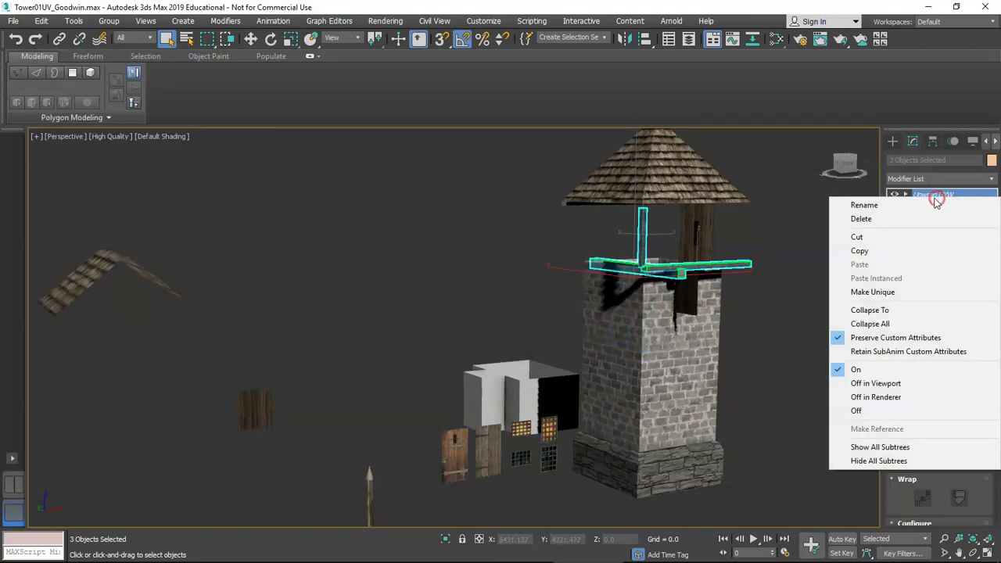
click(870, 311)
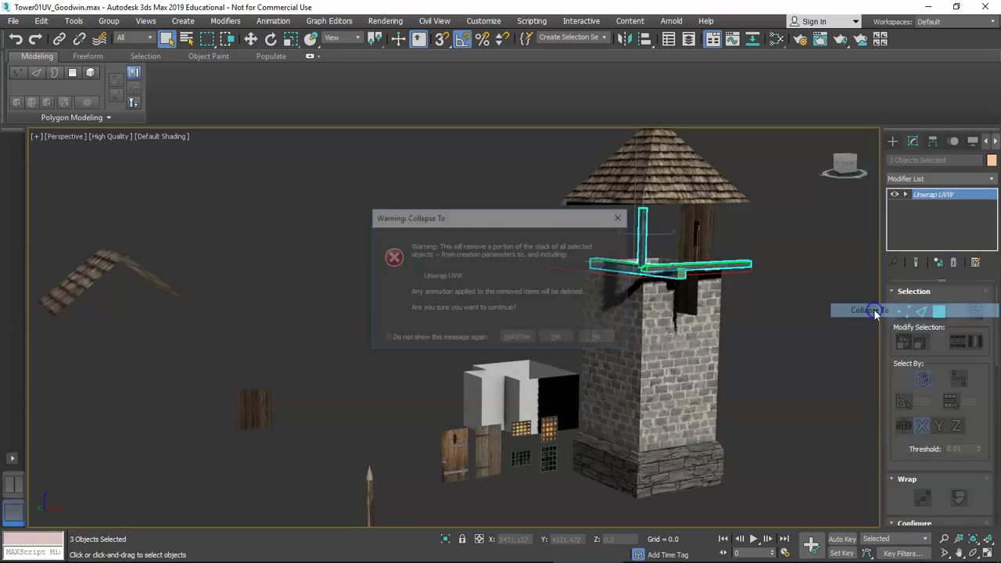
click(518, 338)
click(784, 329)
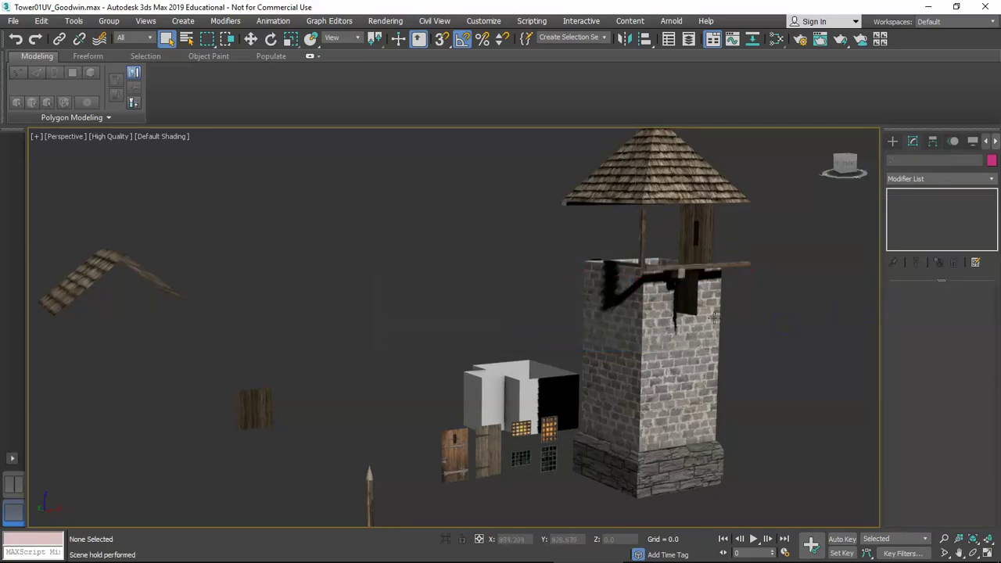
Step: Select the horizontal trim board, the crossbeam and the upright post one after another to check their collapsed stacks
alt+middle_drag(714, 319, 647, 316)
click(676, 264)
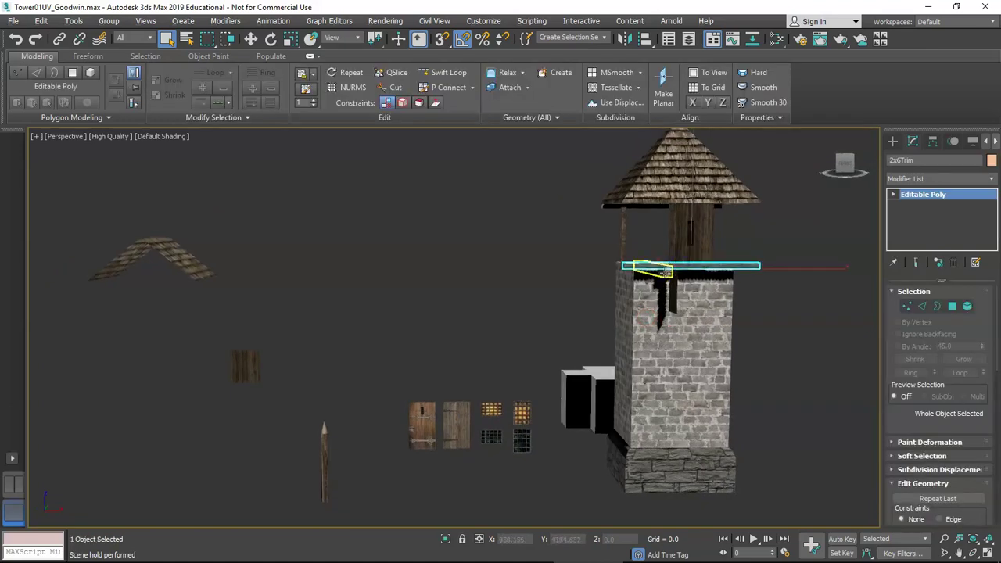
click(665, 271)
click(625, 237)
scroll(675, 294, up, 5)
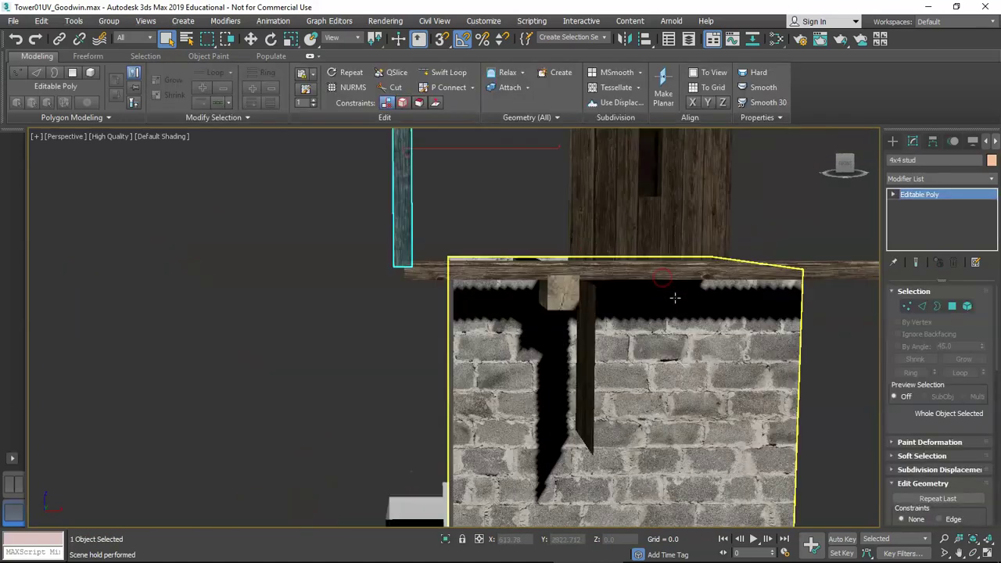
middle_drag(593, 284, 678, 328)
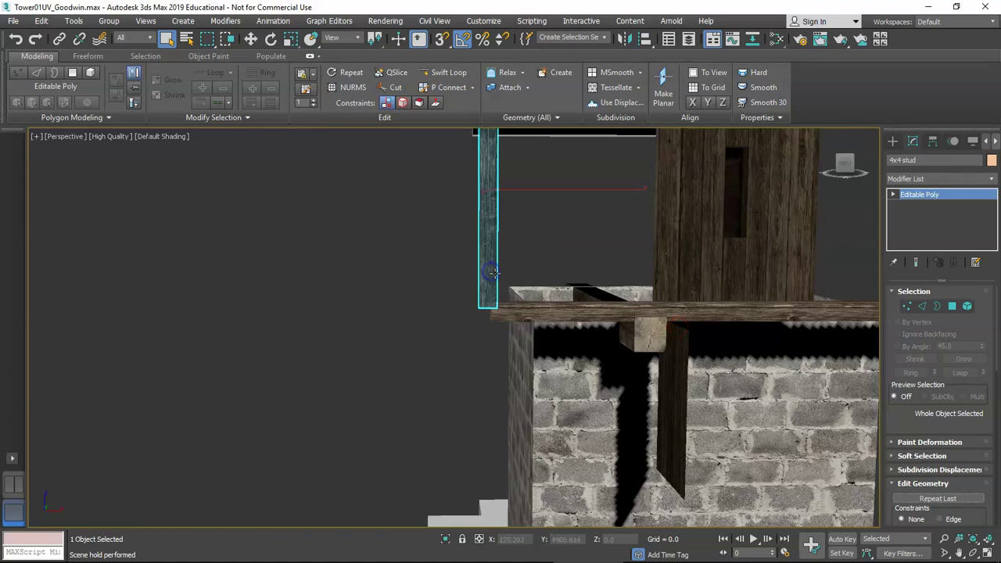
Step: Make the Editable Poly of the 2x6Trim board unique
click(594, 318)
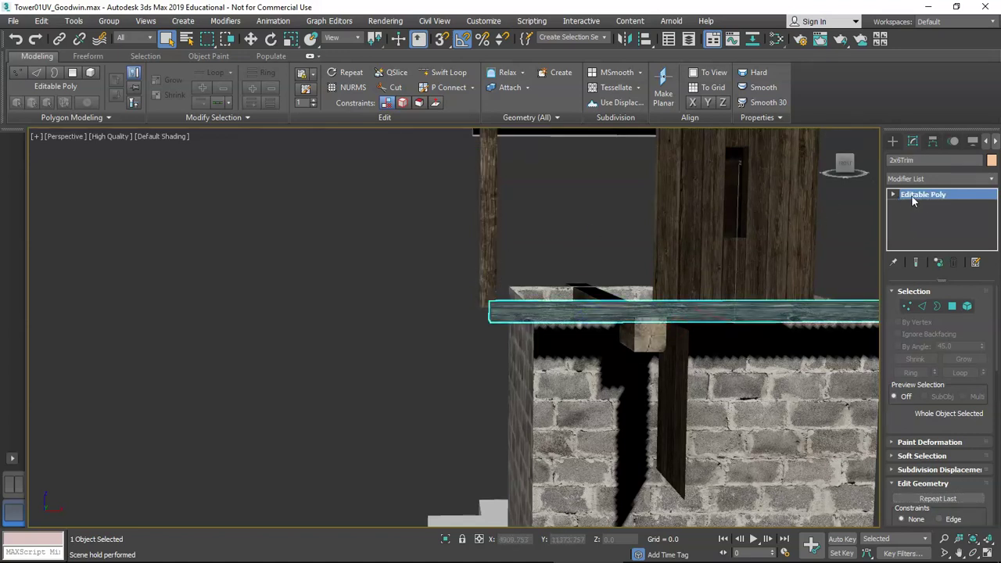
alt+middle_drag(610, 272, 777, 258)
scroll(698, 284, up, 4)
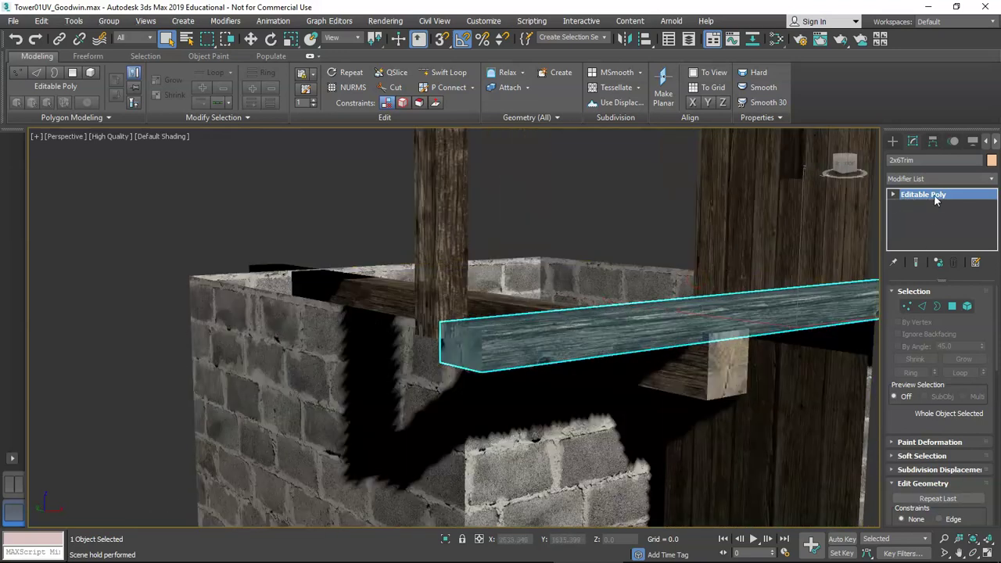
right_click(936, 201)
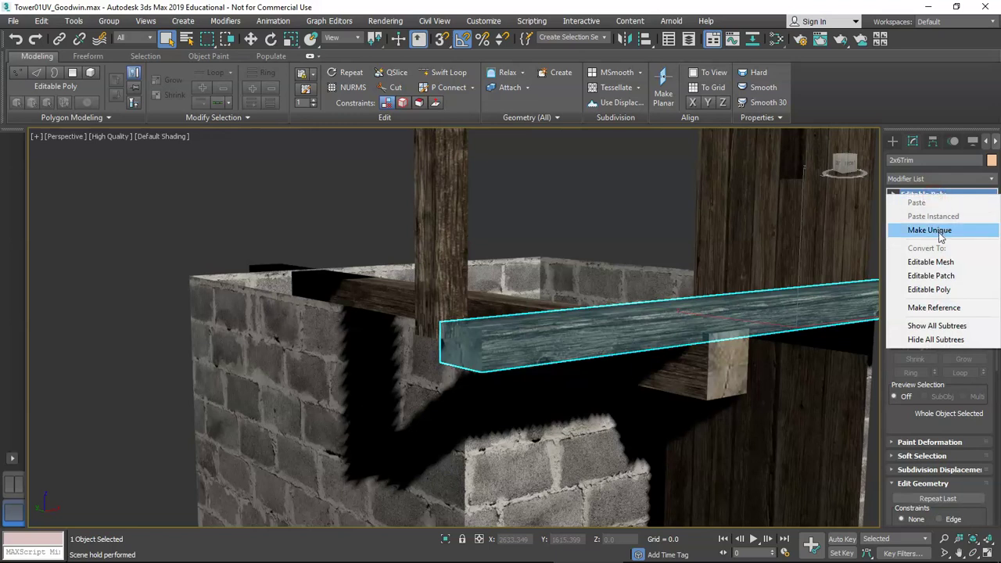
click(931, 230)
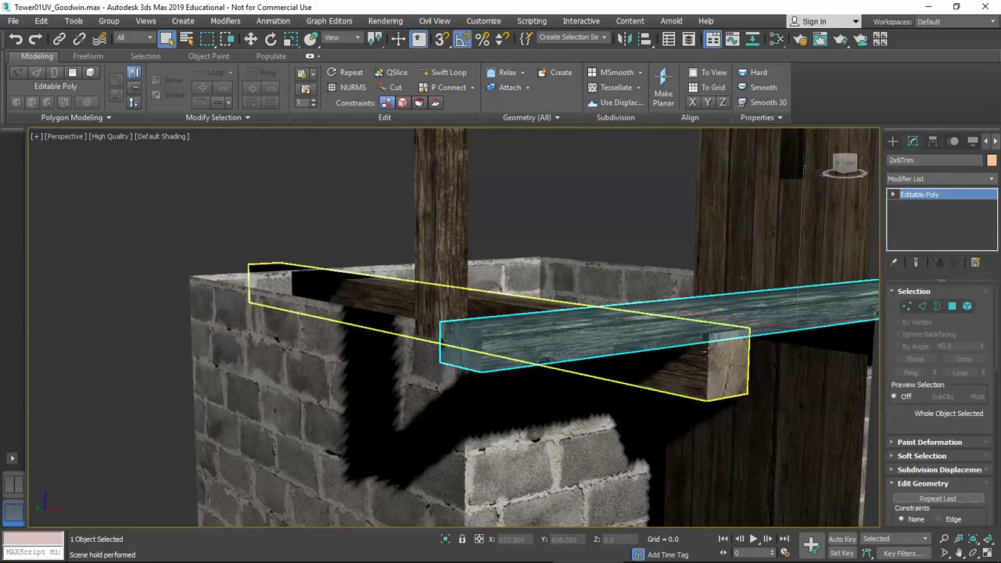
Step: Select the 6x6Beam crossbeam and check whether its Editable Poly can be made unique, and view the whole tower
click(726, 364)
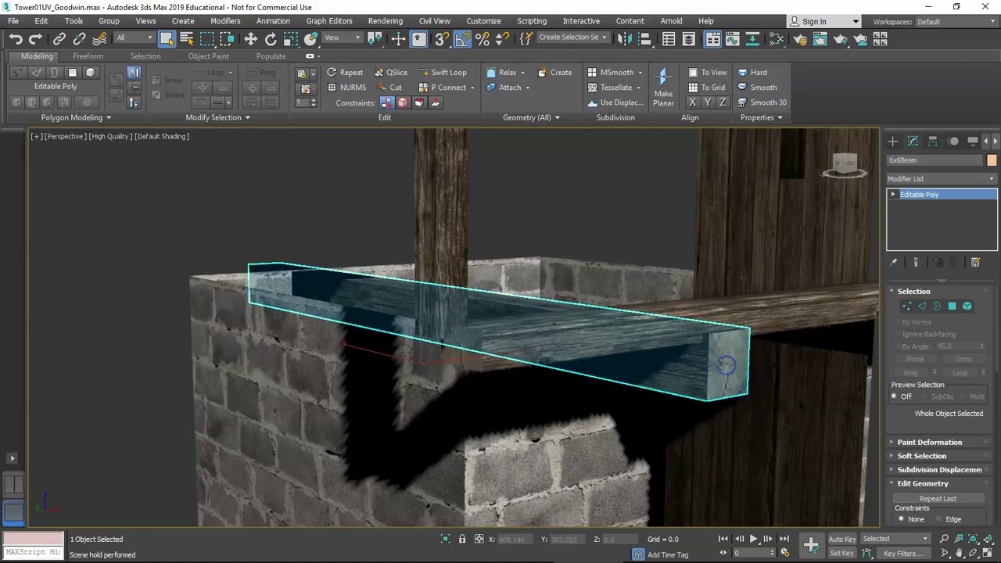
right_click(921, 197)
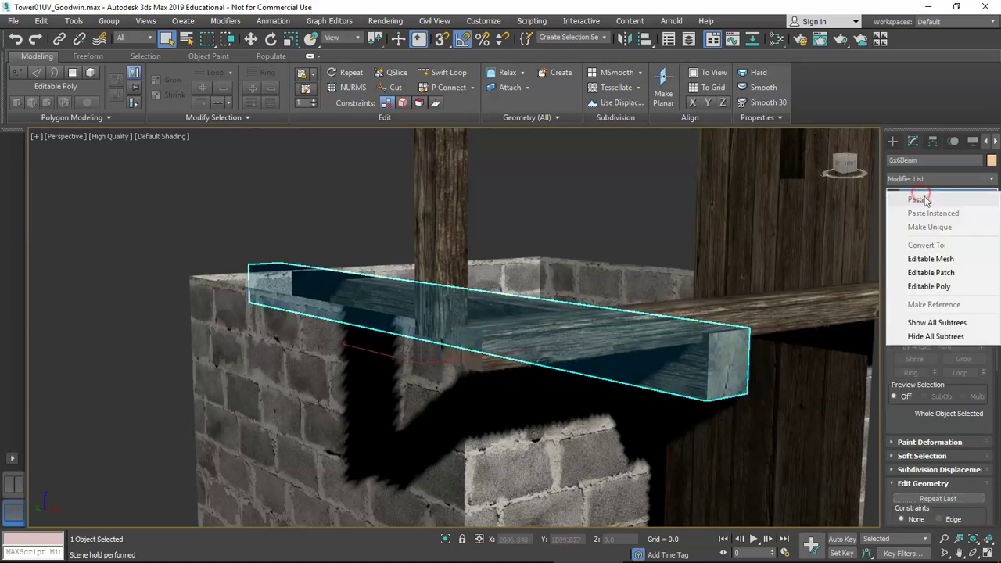
click(883, 209)
scroll(705, 297, down, 5)
scroll(722, 364, down, 5)
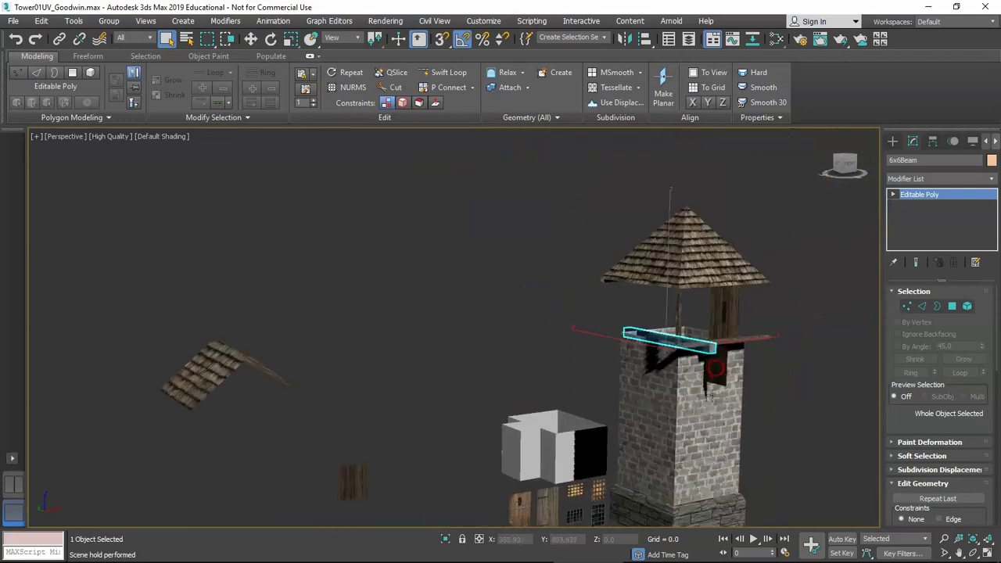
middle_drag(694, 411, 642, 378)
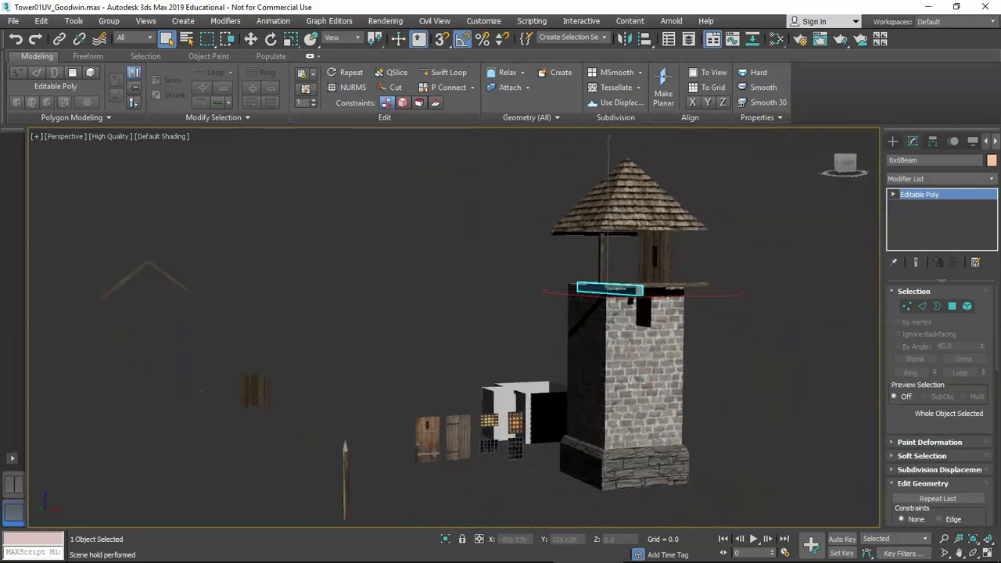